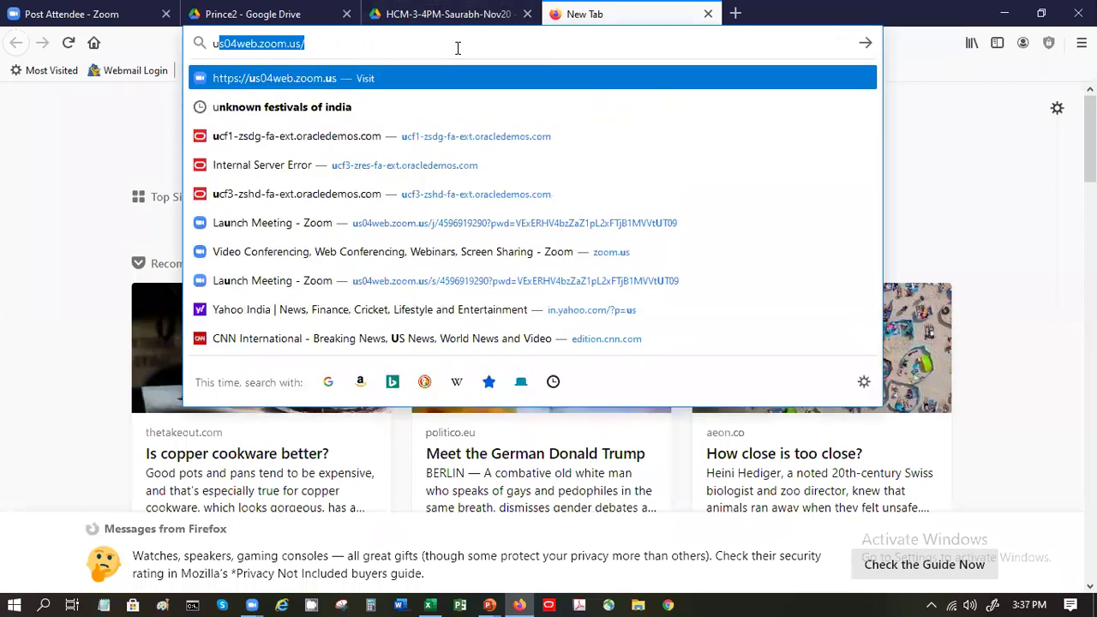
- Open the Oracle demo site ucf1-zsdg-fa-ext.oracledemos.com
type("c")
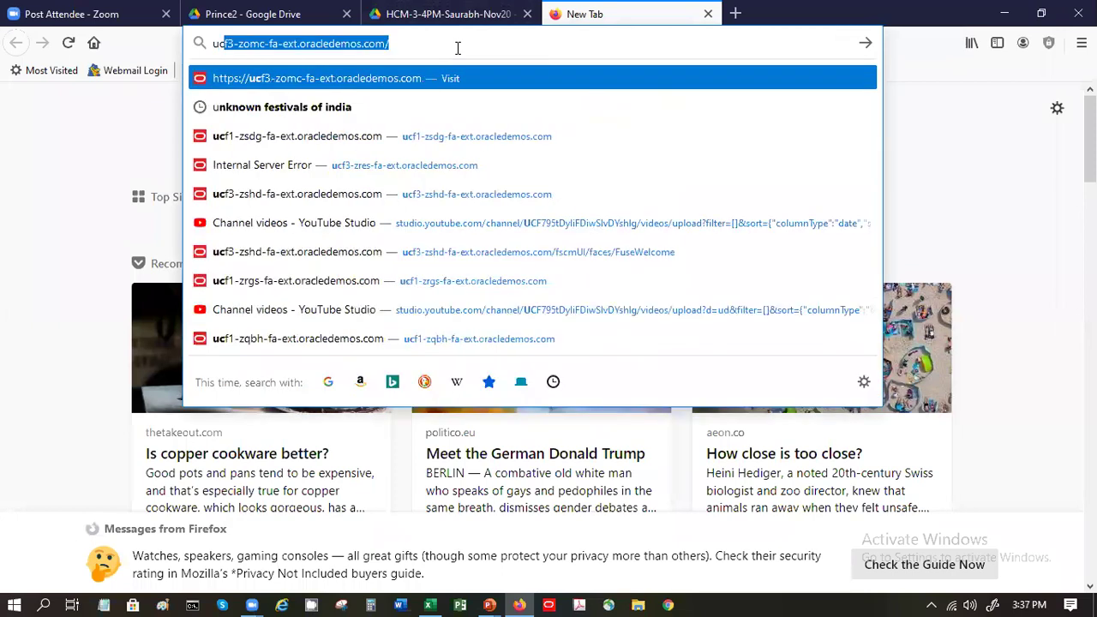
type("f")
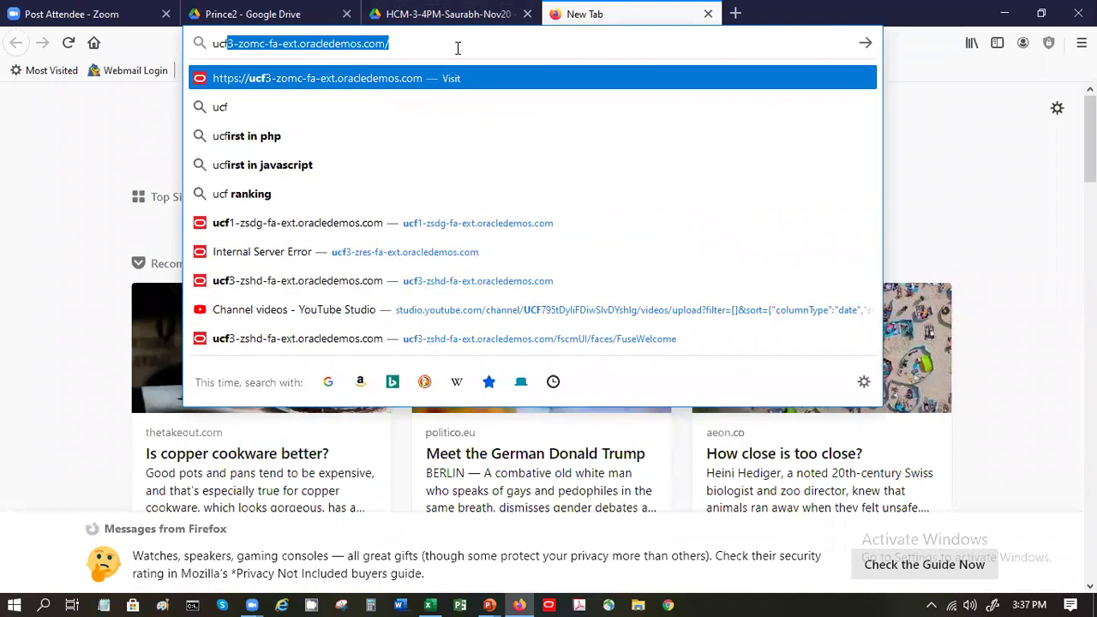
key("Down")
key("Down")
key("Down")
key("Down")
key("Down")
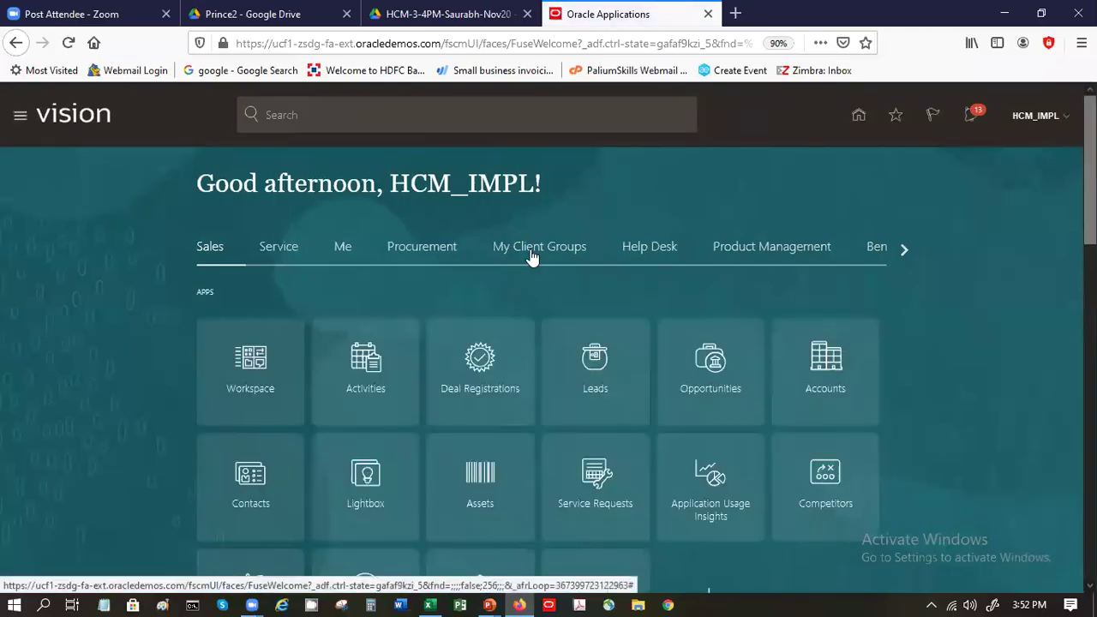
- Show the complete list of quick actions for My Client Groups
left_click(531, 255)
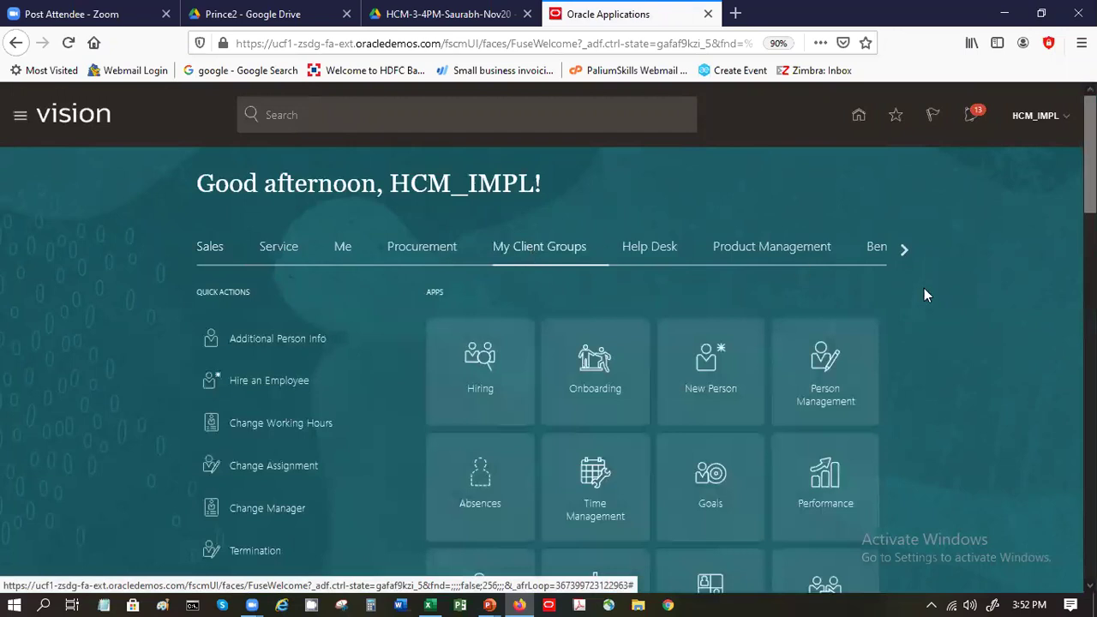
scroll(1063, 283, "down", 5)
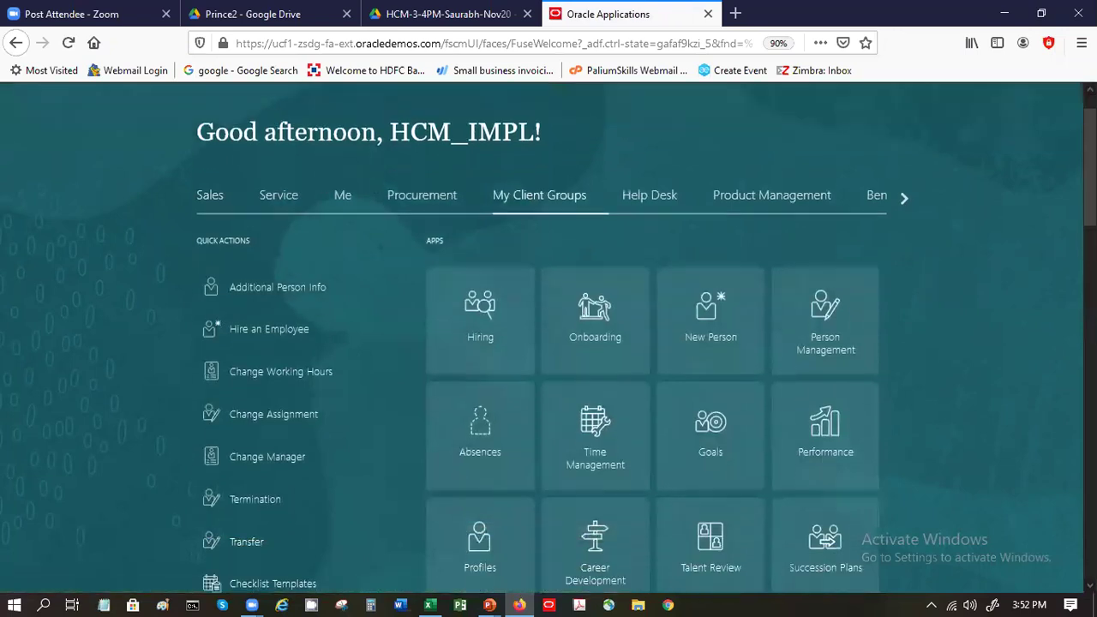
scroll(1059, 291, "down", 2)
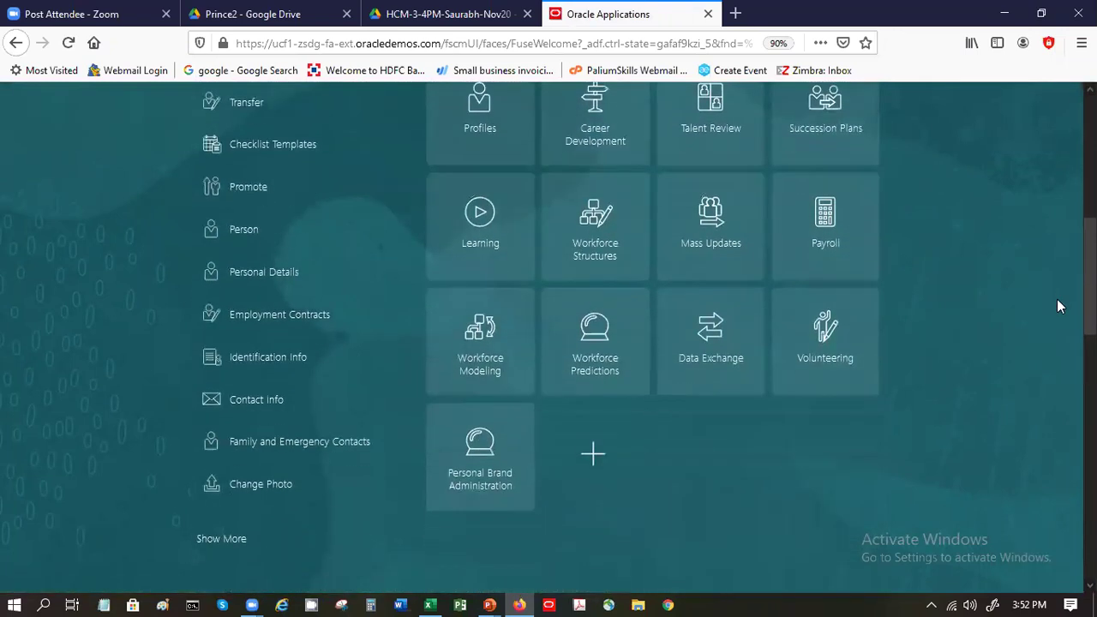
left_click(229, 523)
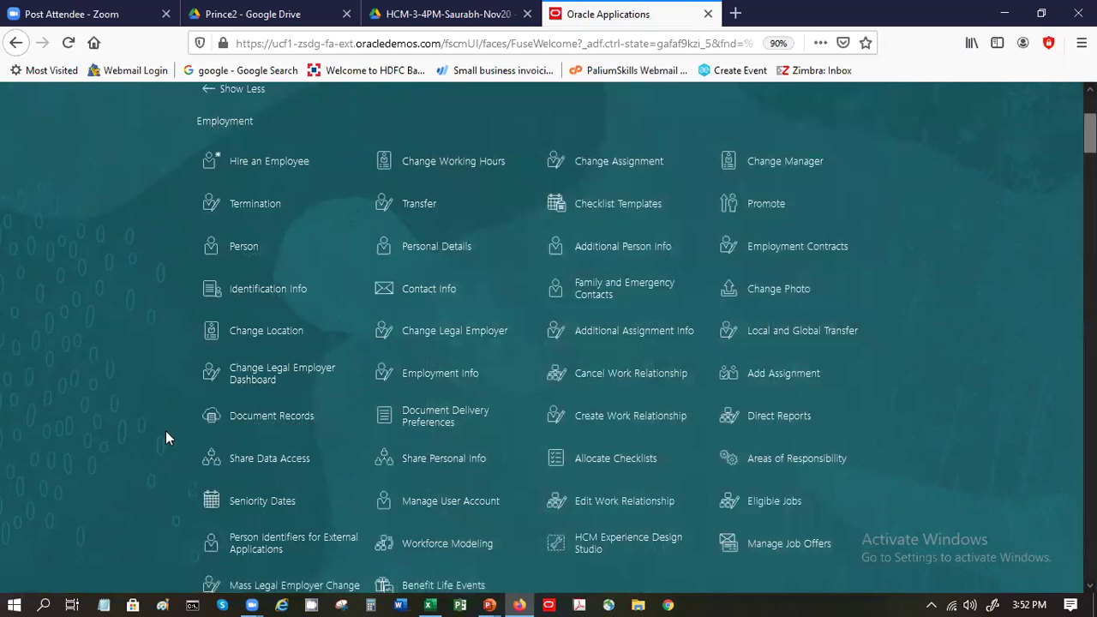
- Find "element" among the quick actions and open the Elements page
key("ctrl+f")
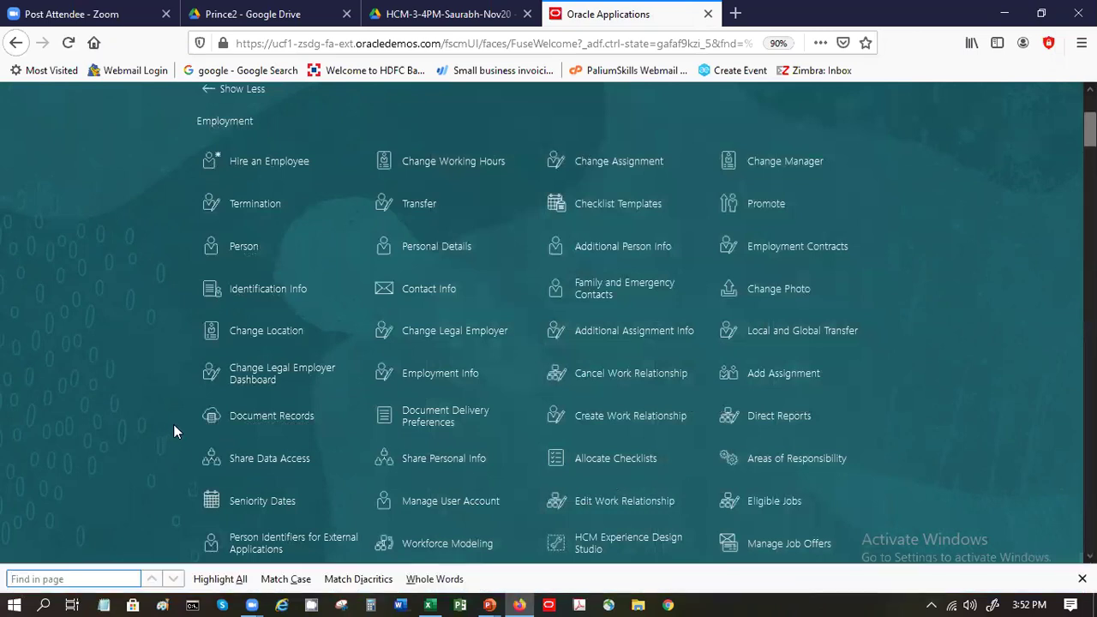
type("element")
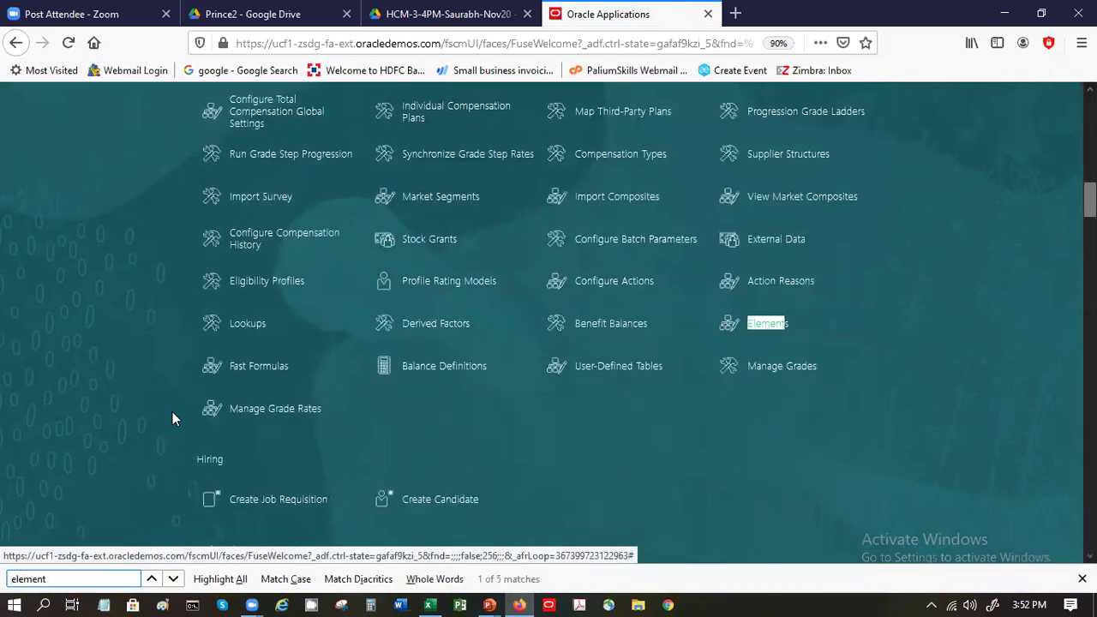
left_click(782, 331)
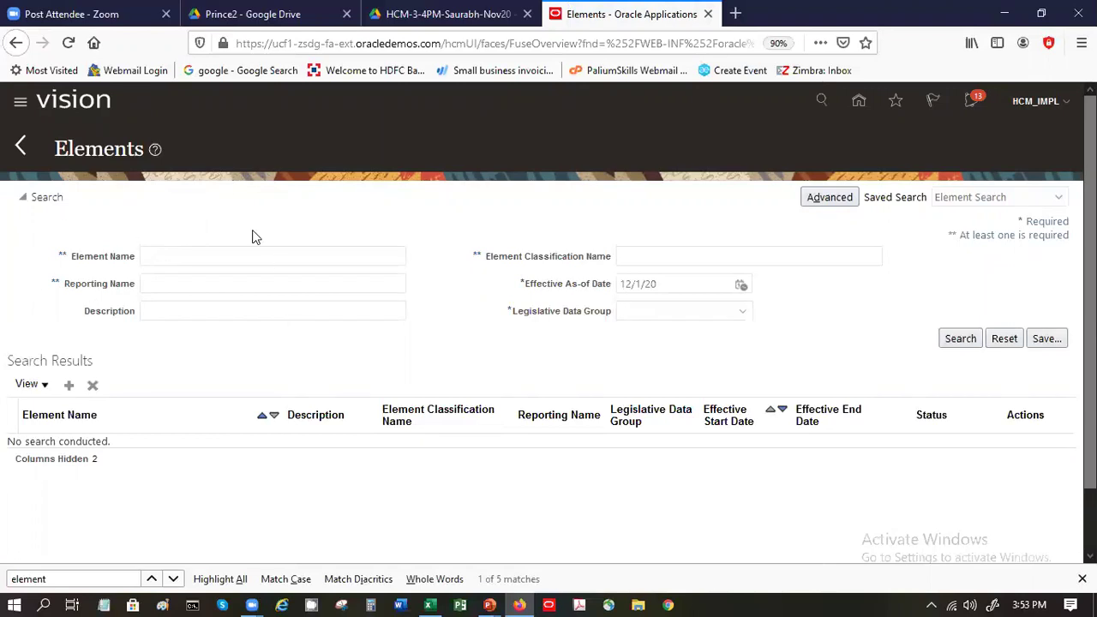
- Start creating a new element and check the Practice Assignment slide in PowerPoint for its requirements
left_click(69, 390)
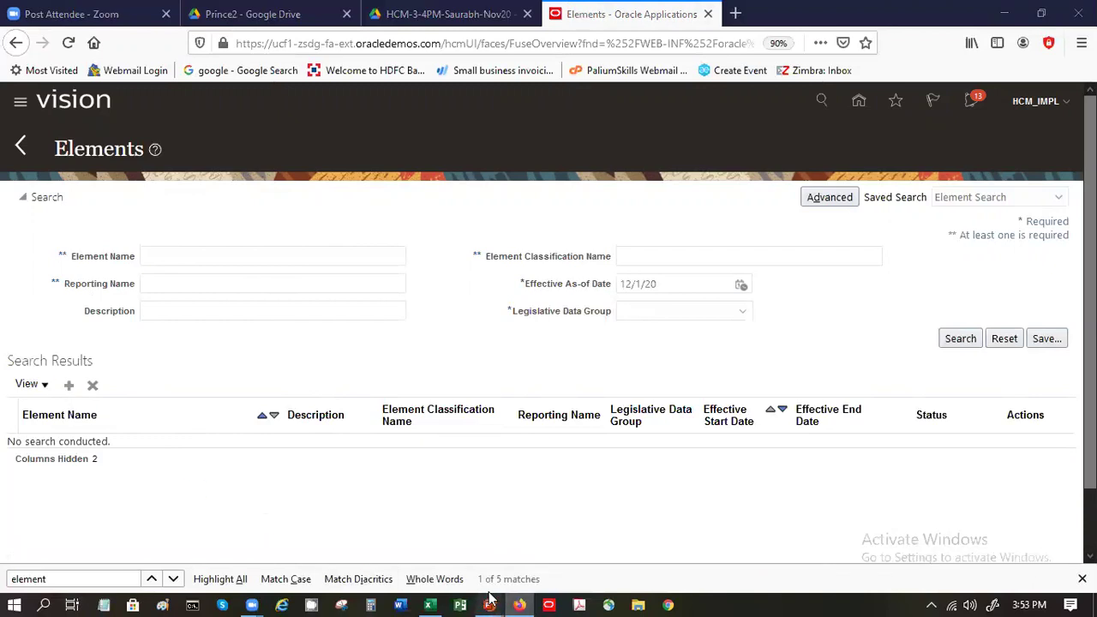
mouse_move(489, 600)
left_click(533, 549)
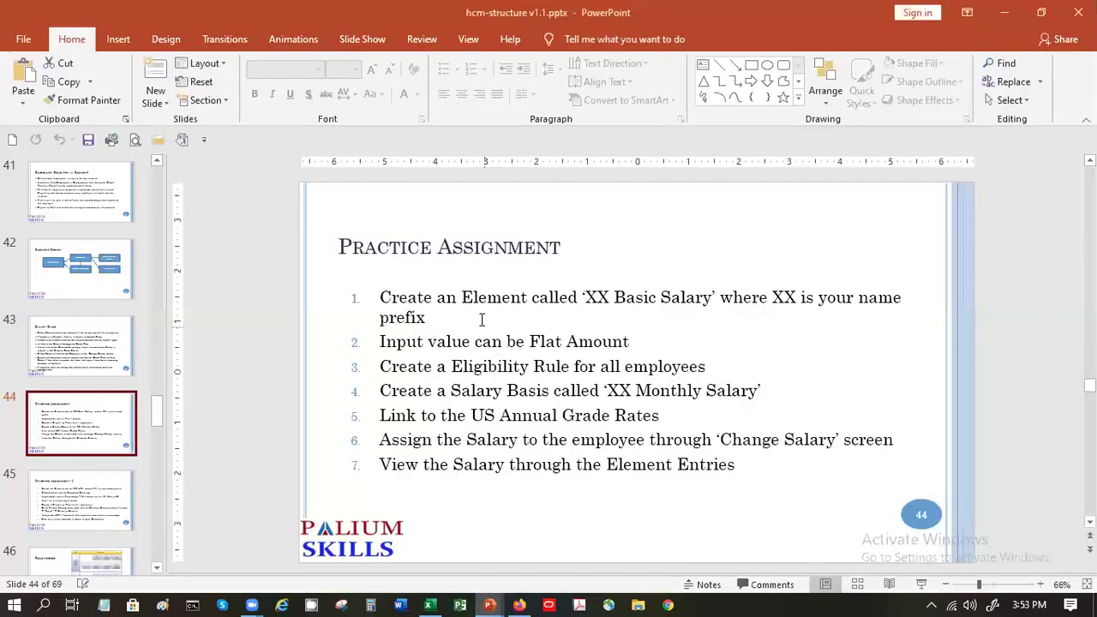
left_click(521, 603)
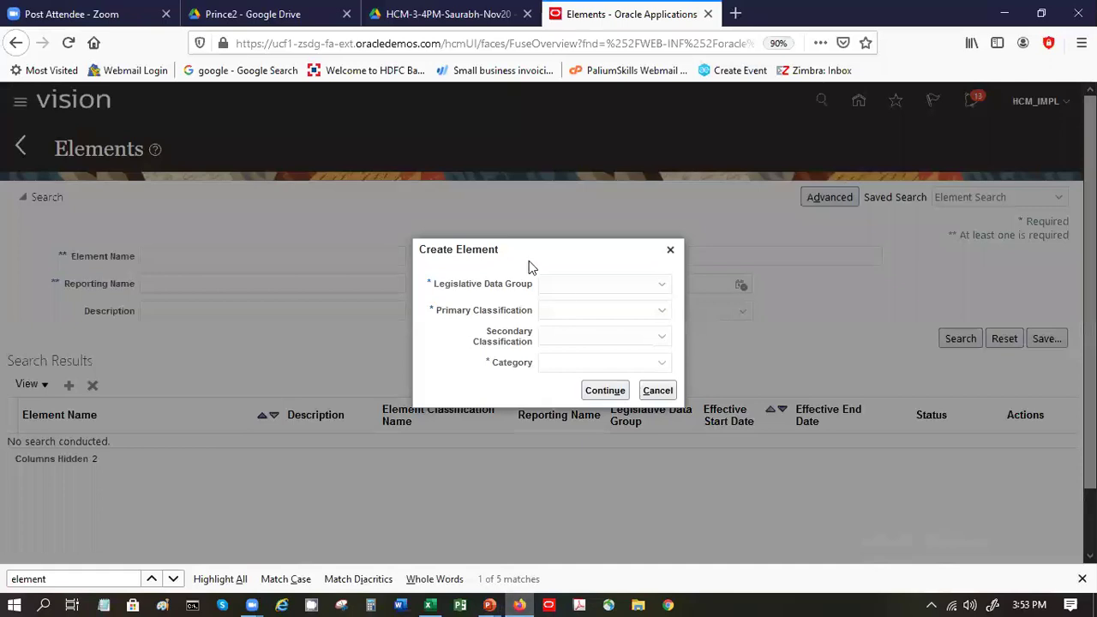
- Set the new element's legislative data group to US Legislative Data Group and its primary classification to Standard Earnings
left_click(564, 291)
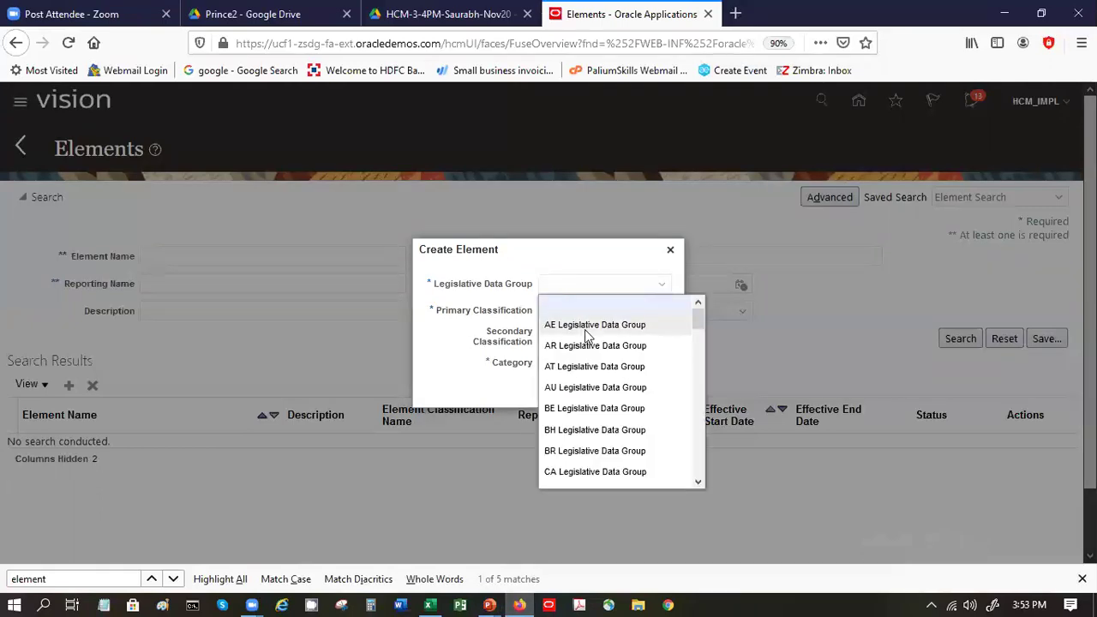
key("u")
key("Down")
key("Return")
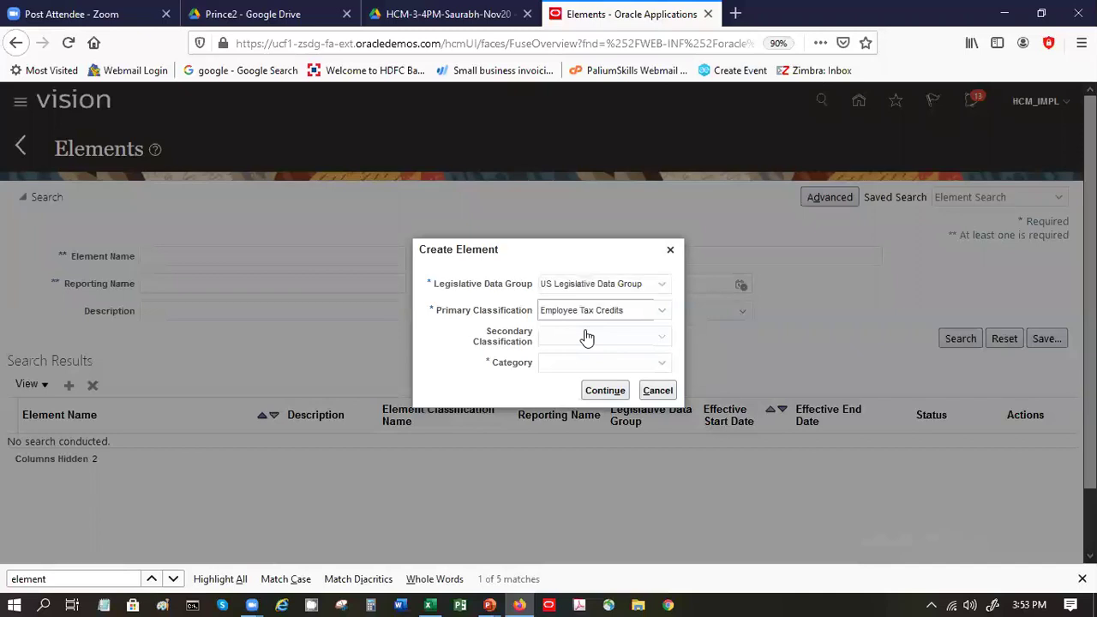
key("Down")
key("s")
key("Tab")
key("Tab")
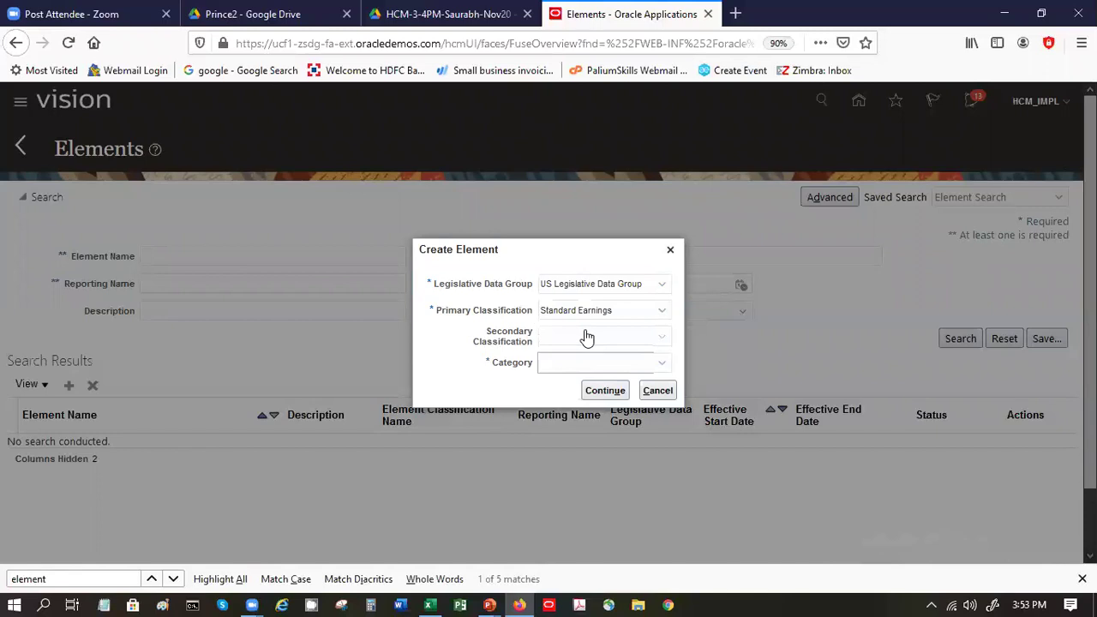
- Set the element category to Standard and continue to the basic information
key("s")
key("alt+Down")
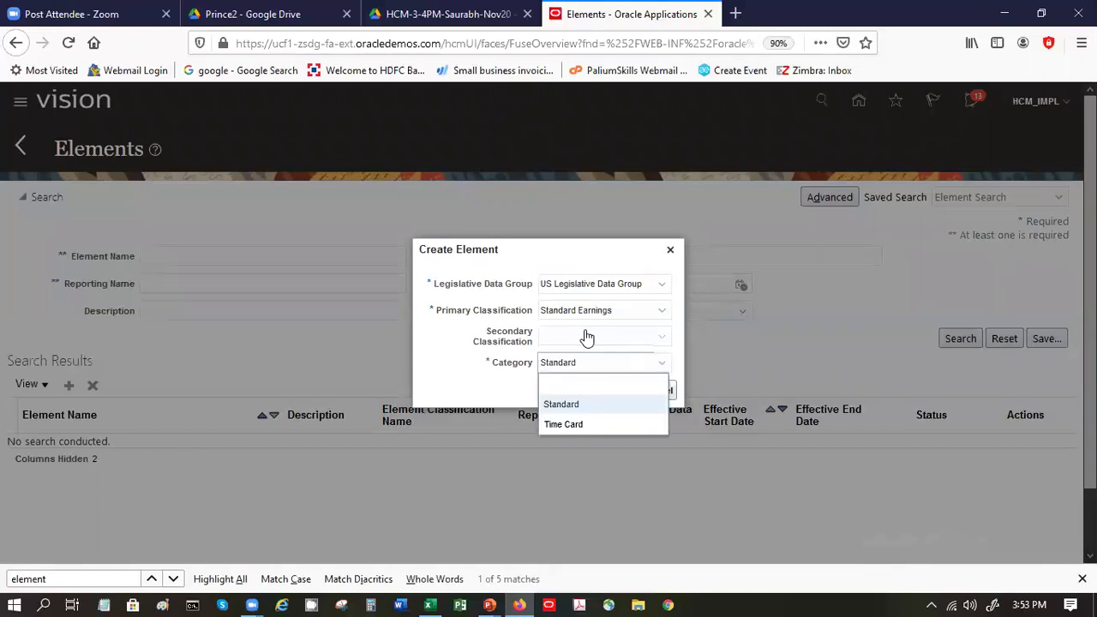
left_click(595, 405)
left_click(607, 393)
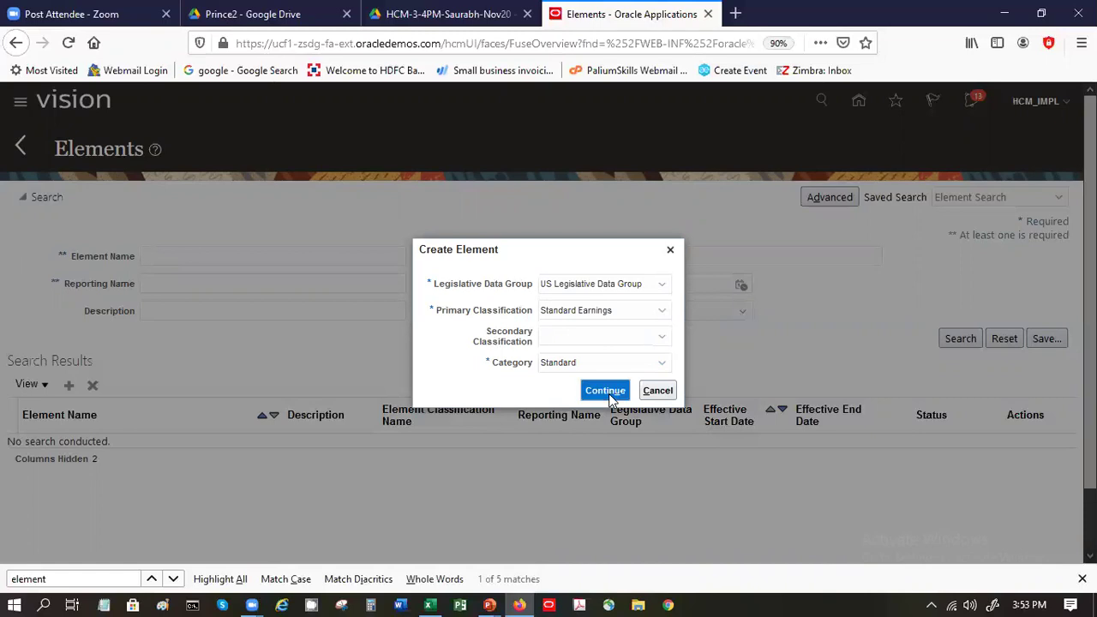
left_click(610, 395)
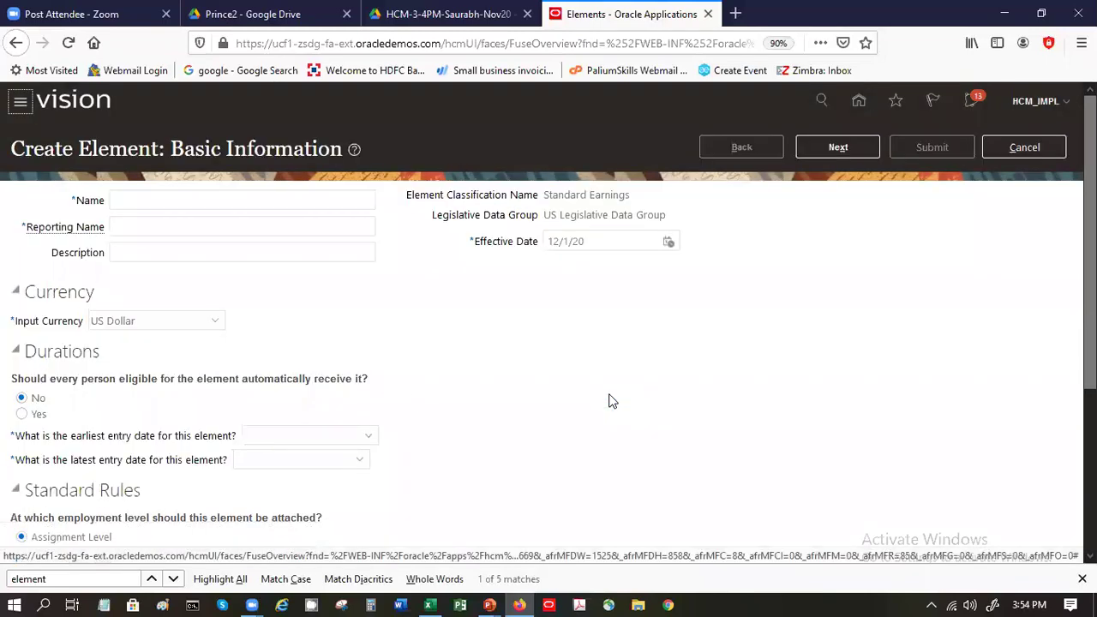
- Name the element SP Basic Salary and give it the reporting name Basic Salary
left_click(206, 198)
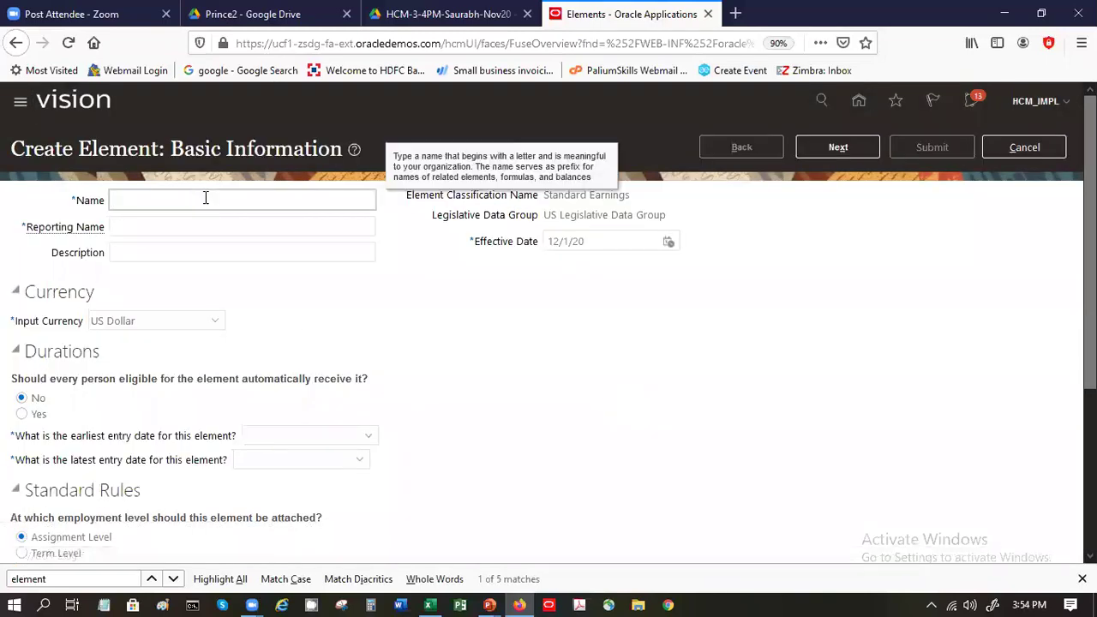
type("SP")
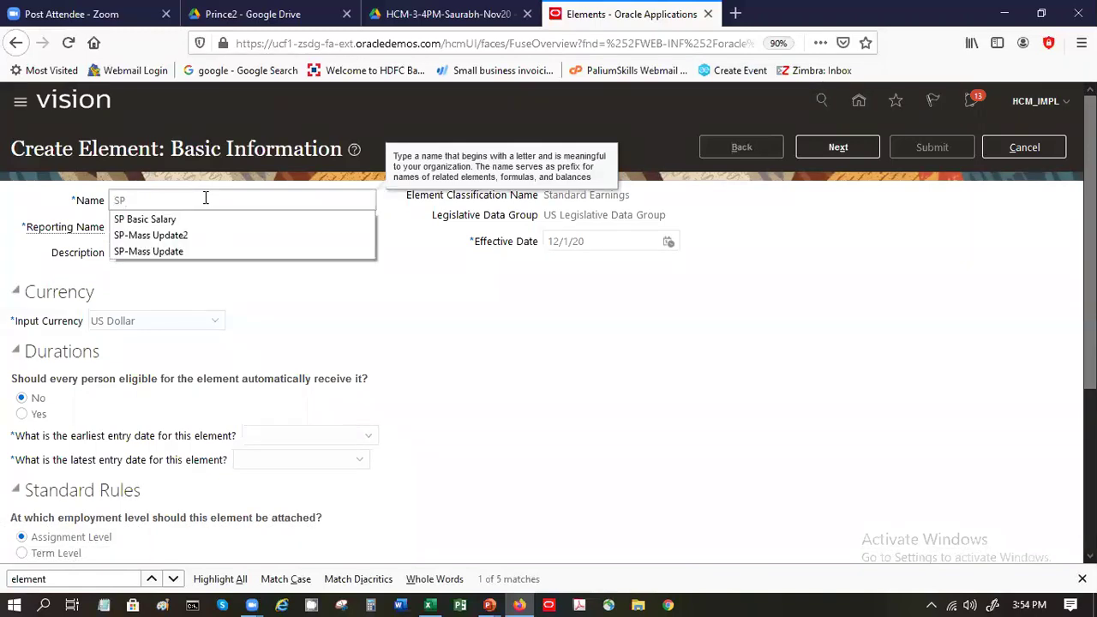
left_click(205, 215)
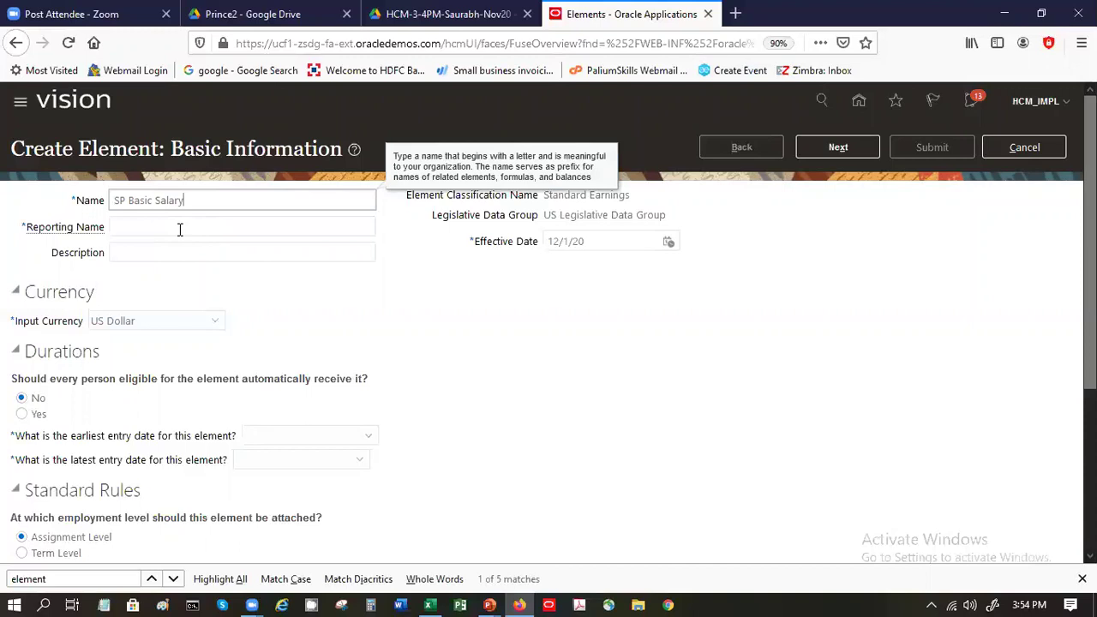
left_click(179, 230)
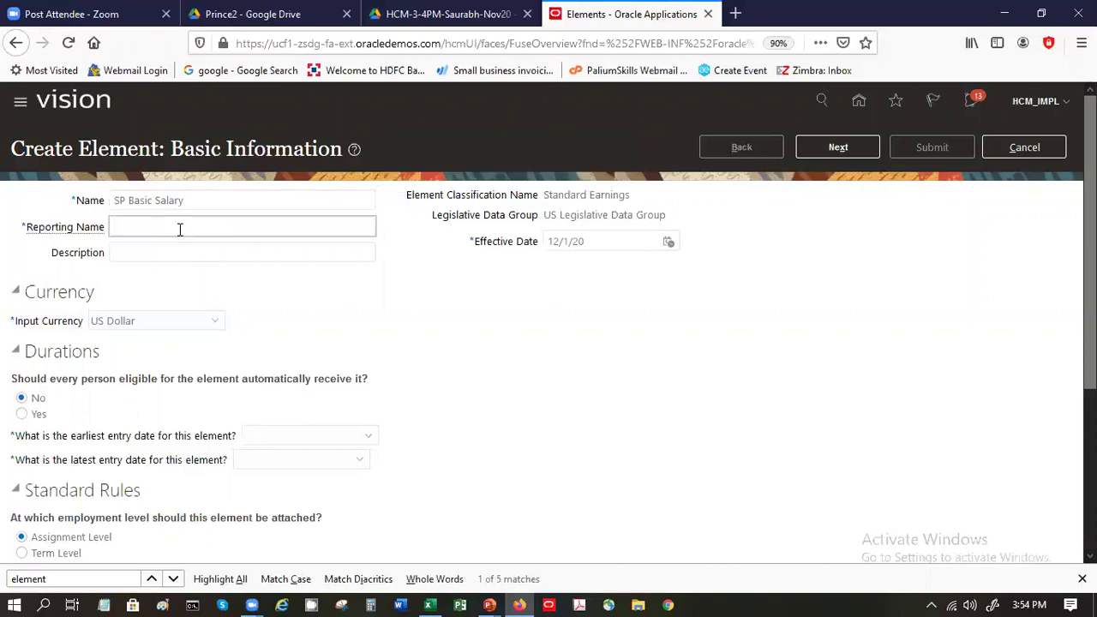
type("Basi")
left_click(182, 244)
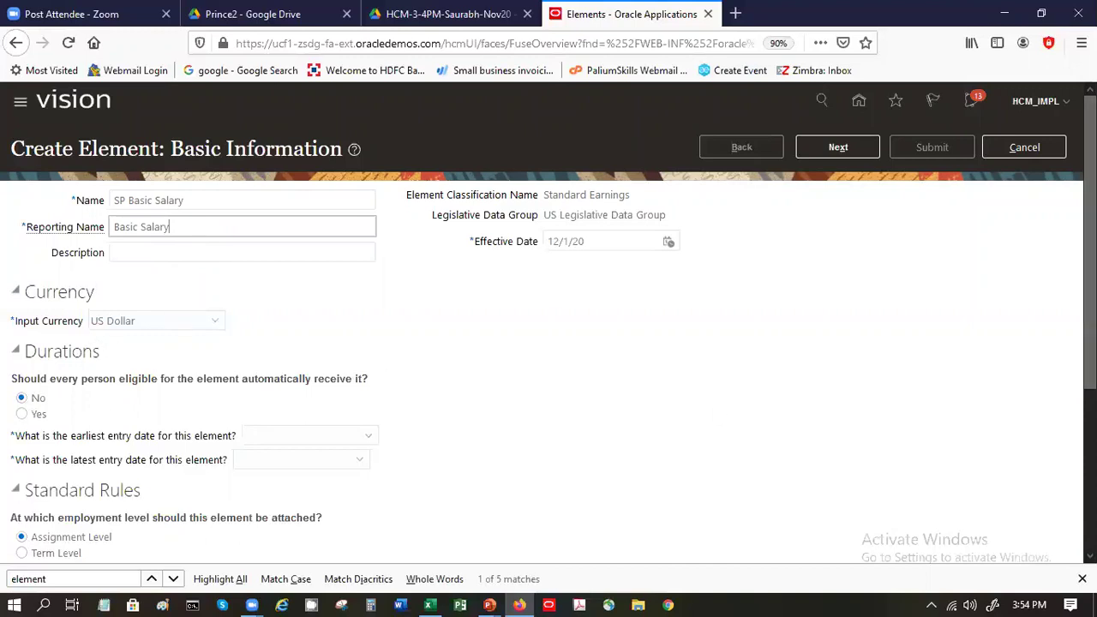
- Set the earliest entry date to First Standard Earning Date and the latest entry date to Last Standard Process Date
scroll(1090, 257, "down", 3)
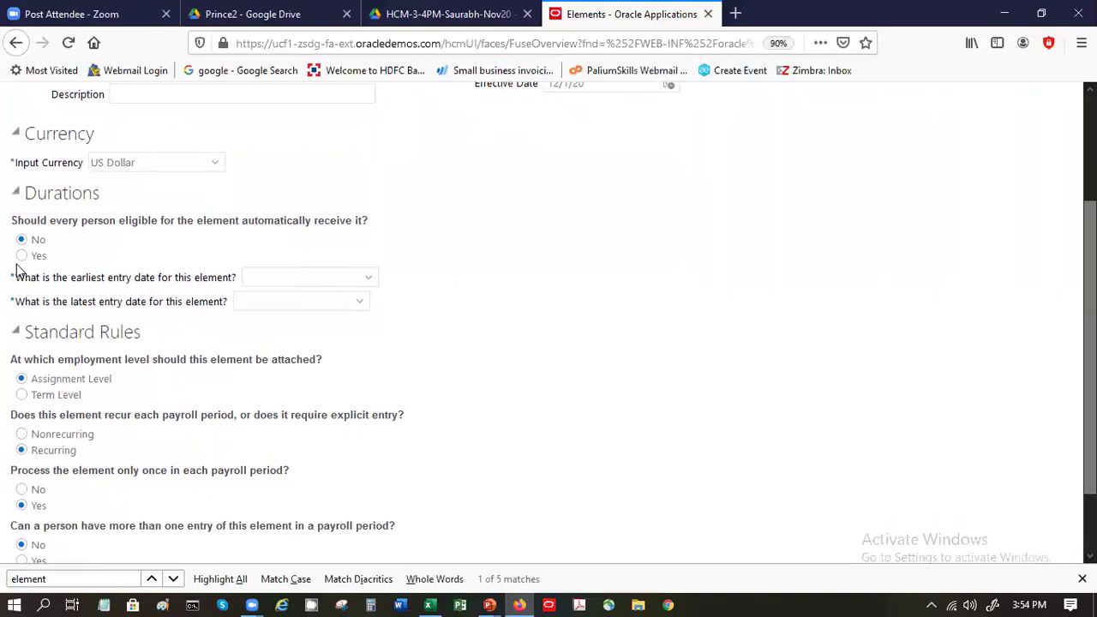
left_click(298, 277)
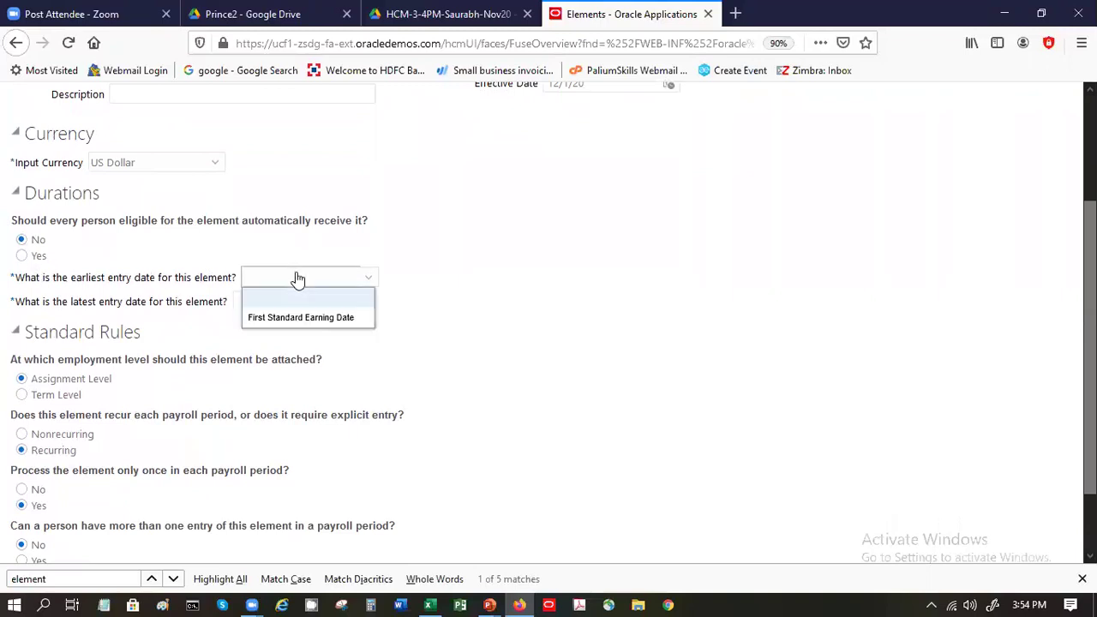
left_click(313, 318)
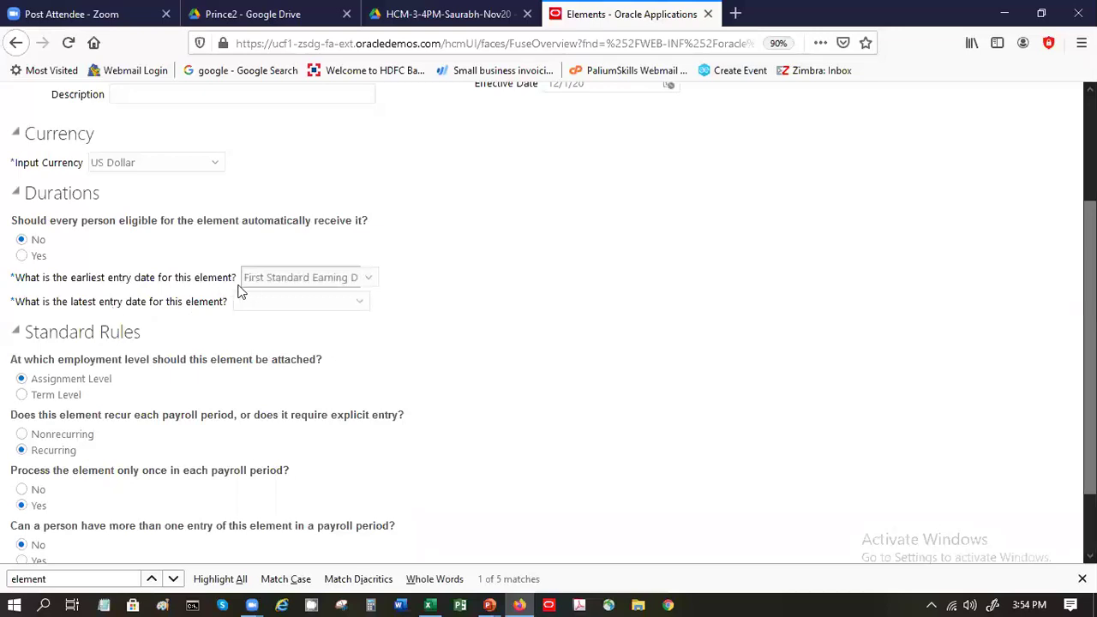
left_click(260, 305)
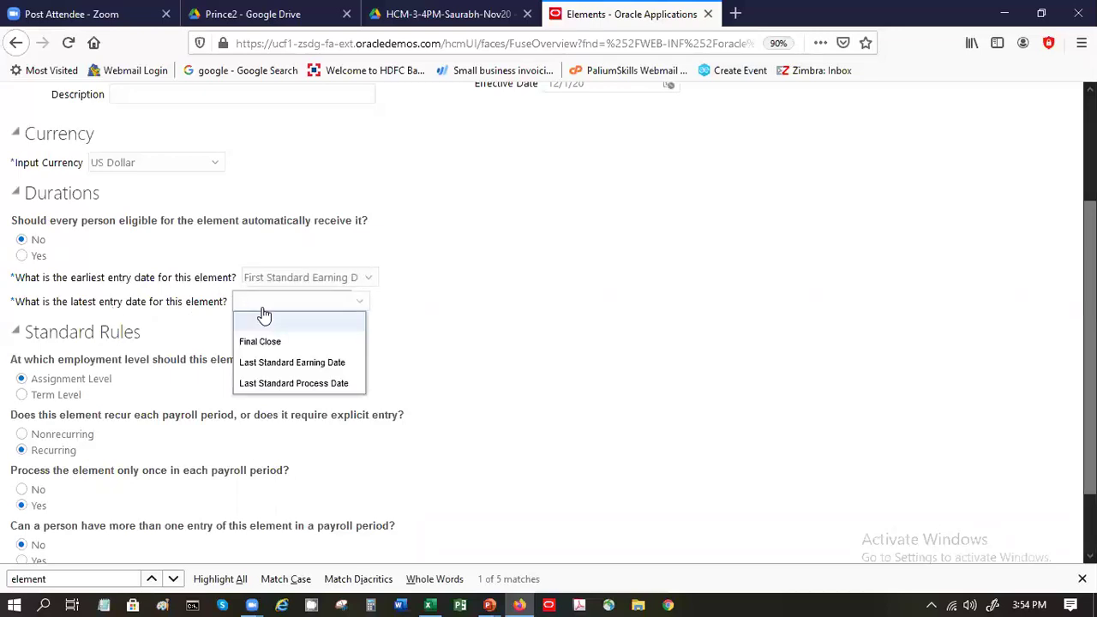
left_click(316, 387)
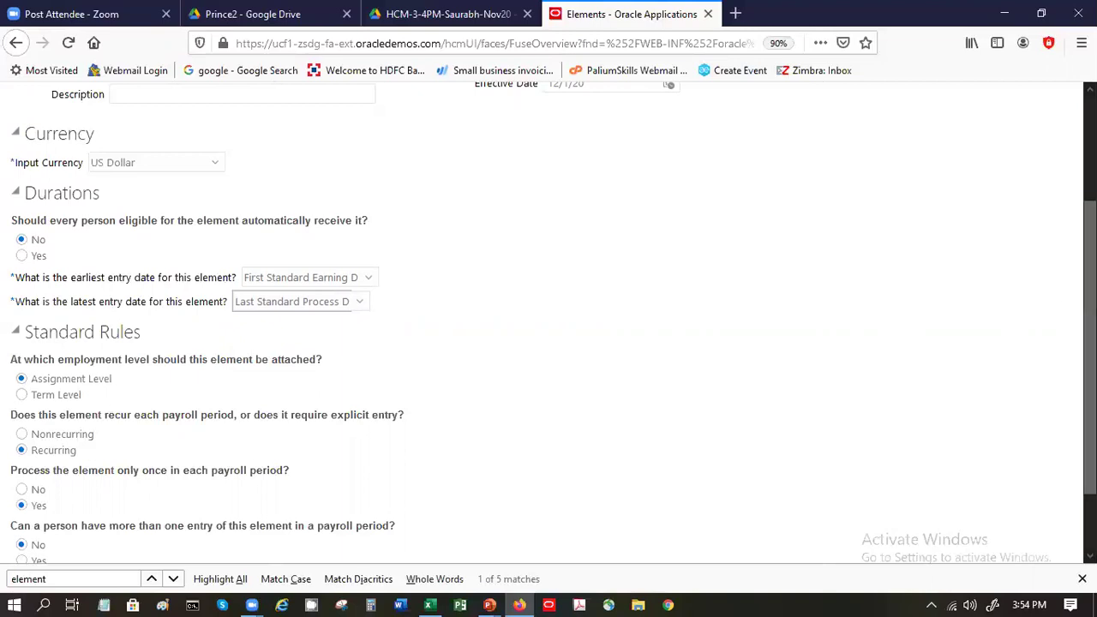
- Review the standard rules, proceed to the additional details and set the element's default periodicity to Calendar Month
scroll(1023, 240, "down", 1)
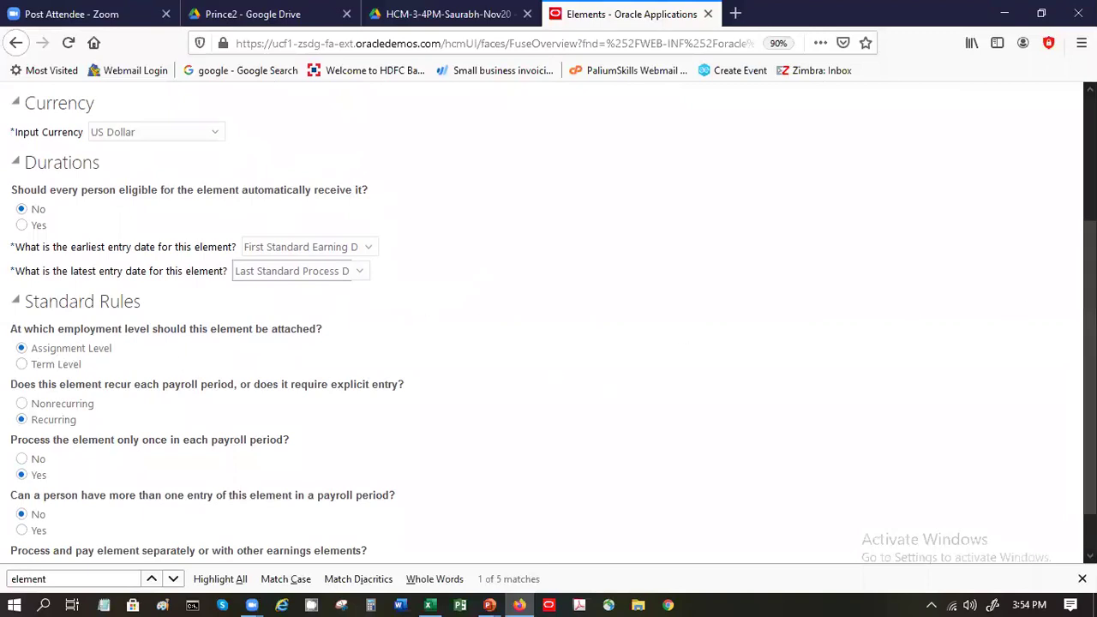
scroll(1089, 369, "down", 1)
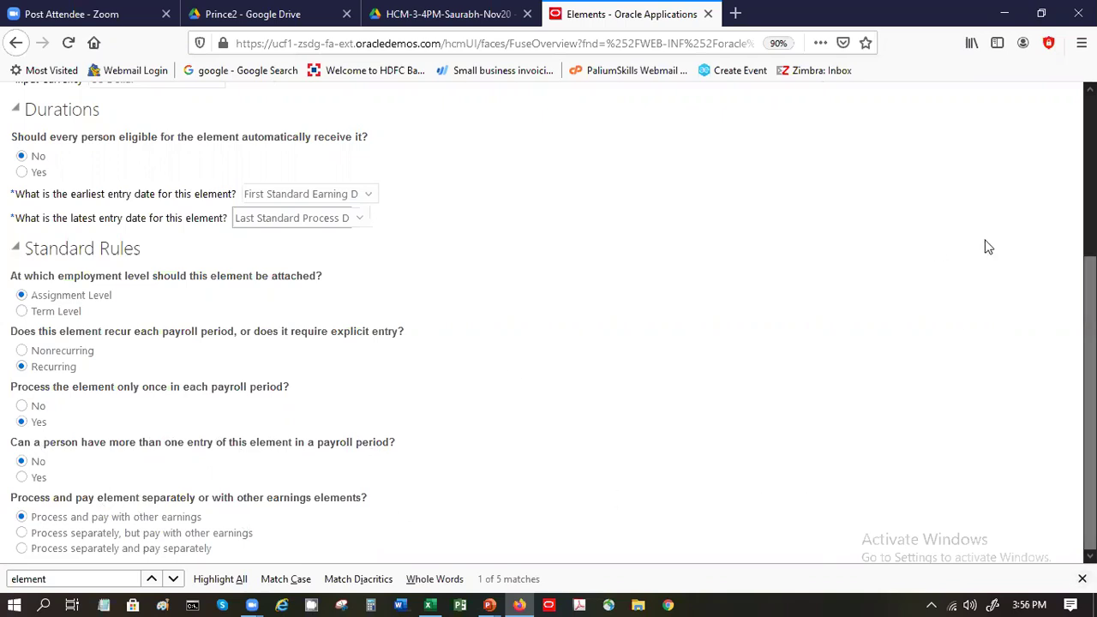
scroll(548, 326, "up", 3)
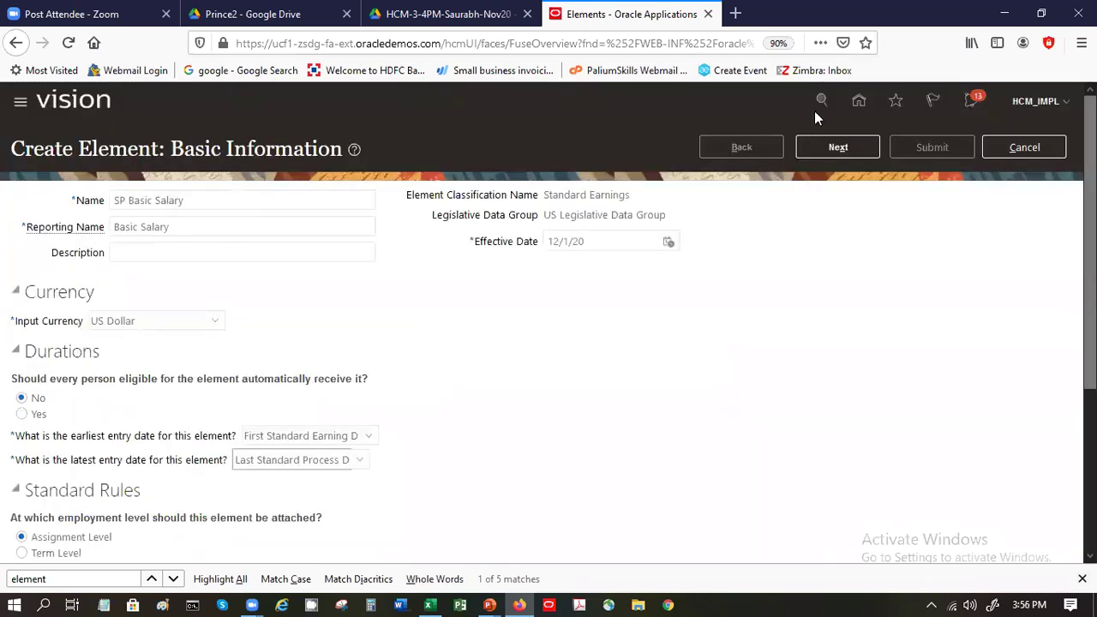
left_click(841, 141)
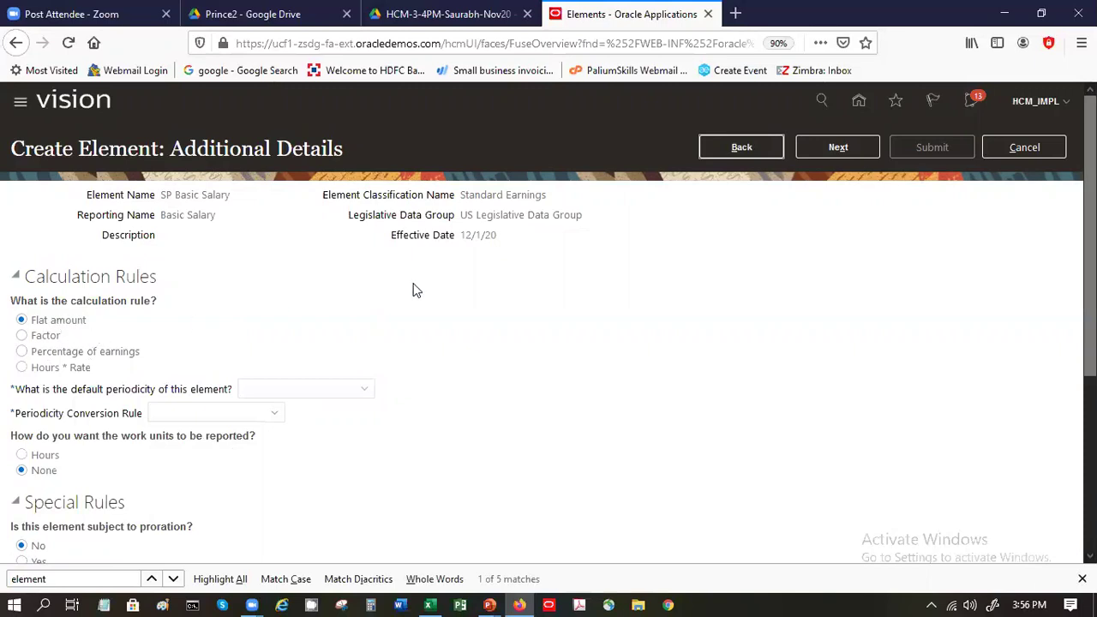
left_click(344, 389)
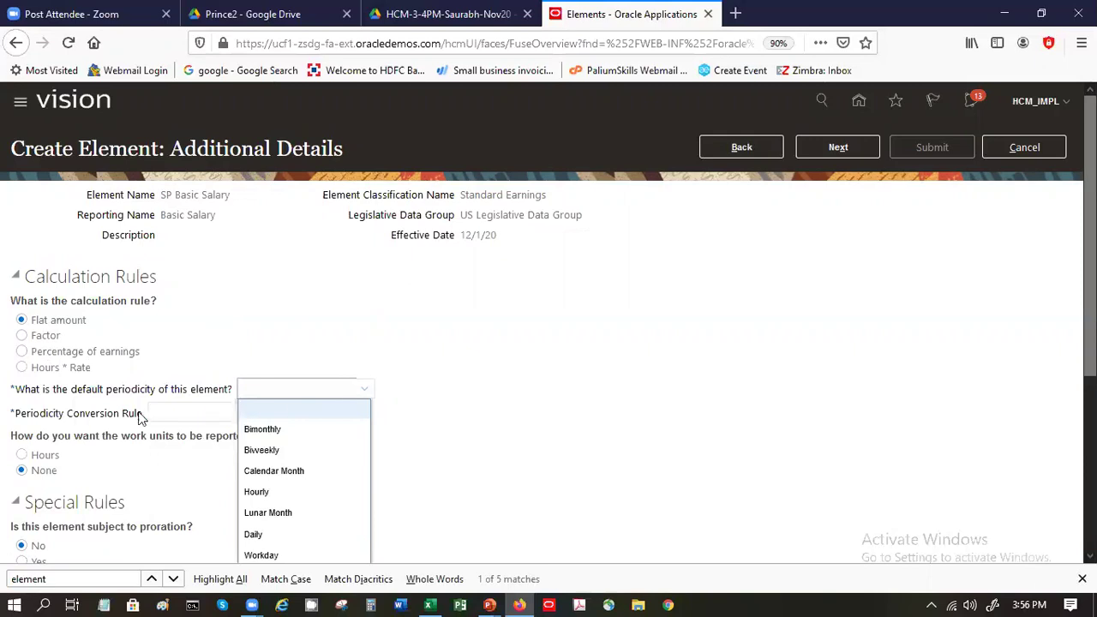
left_click(331, 470)
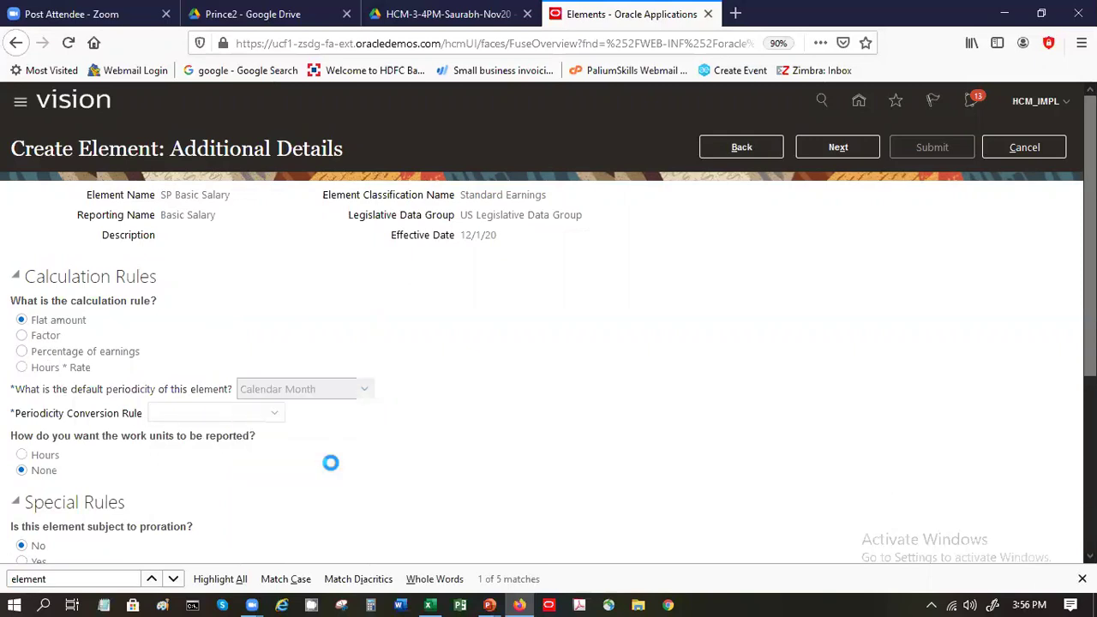
- Set the periodicity conversion rule to Standard Rate Annualized and make the element subject to proration
left_click(252, 420)
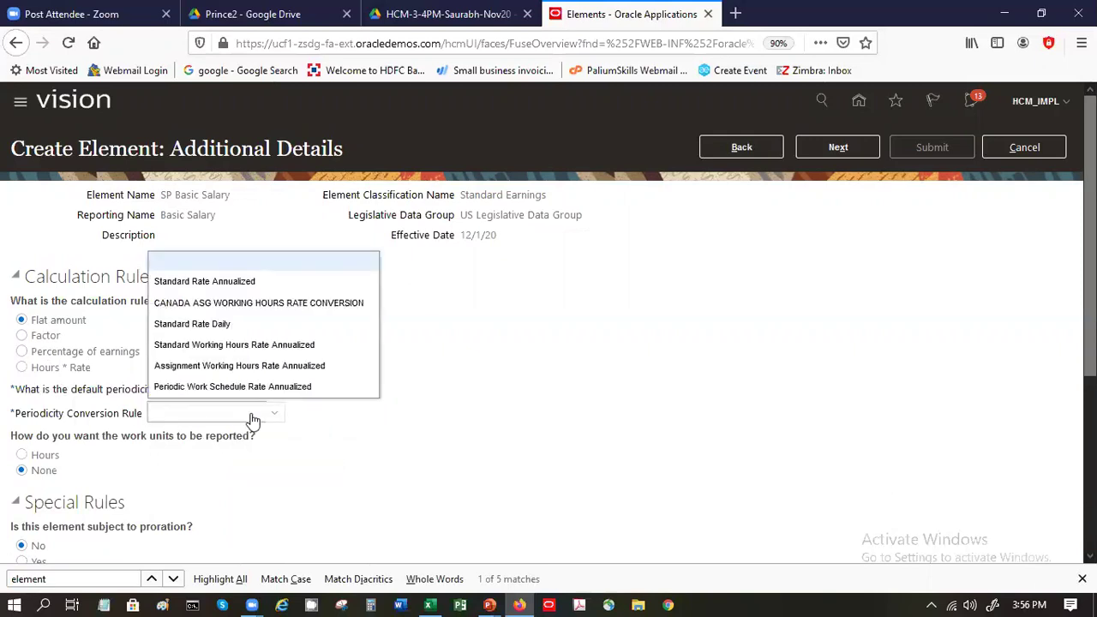
left_click(262, 282)
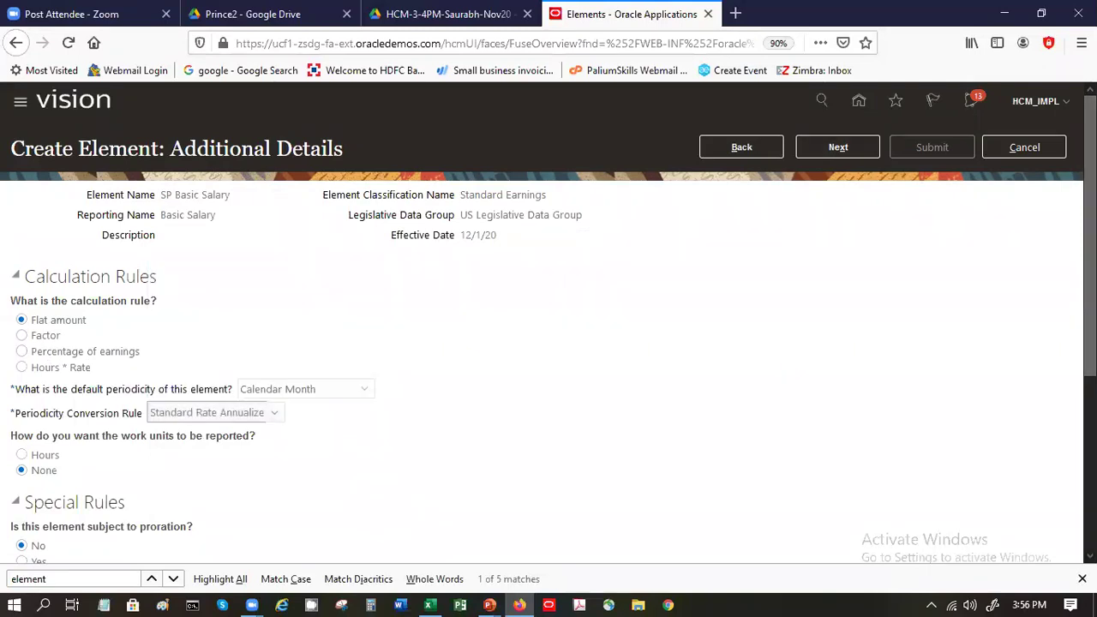
scroll(1062, 420, "down", 5)
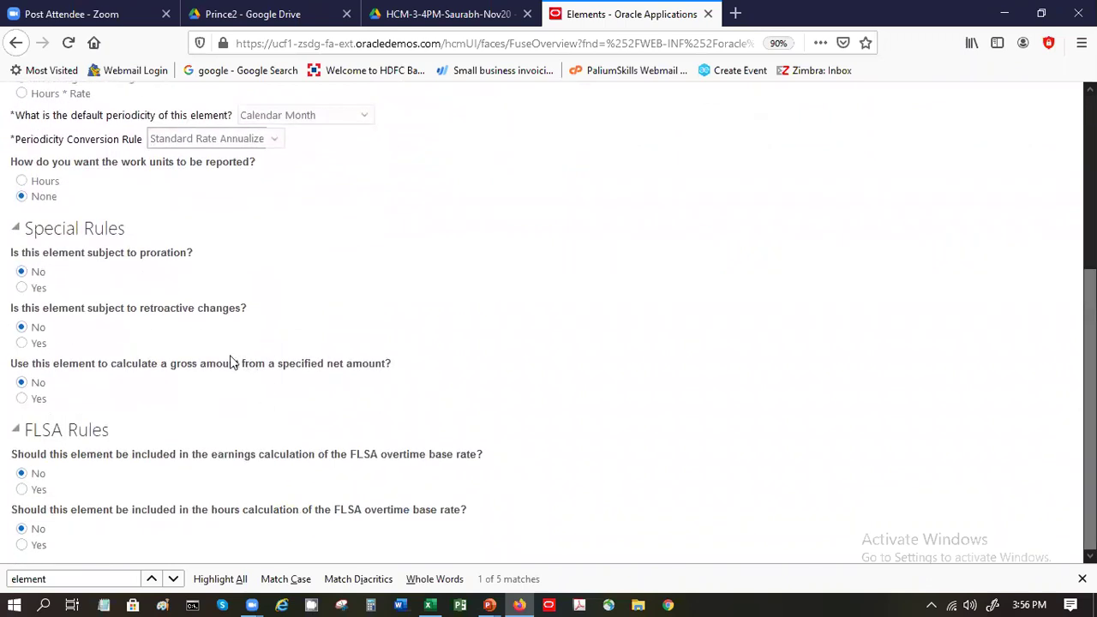
left_click(21, 289)
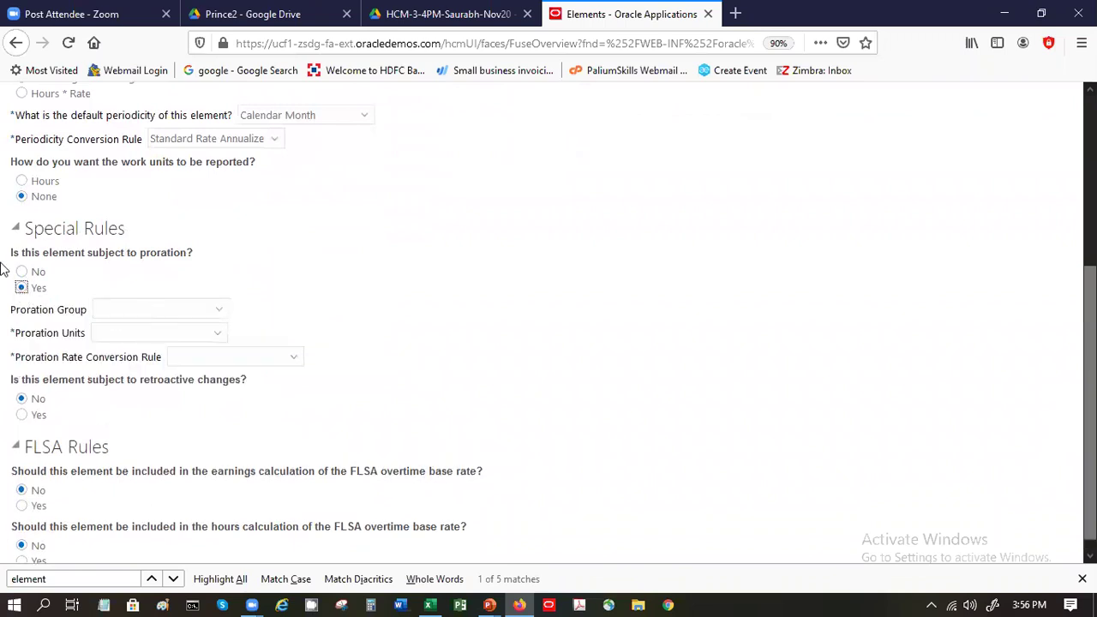
- Set the proration group to Entry Changes for Proration, the proration units to Daily and the proration rate conversion rule to Standard Rate Annualized
left_click(126, 312)
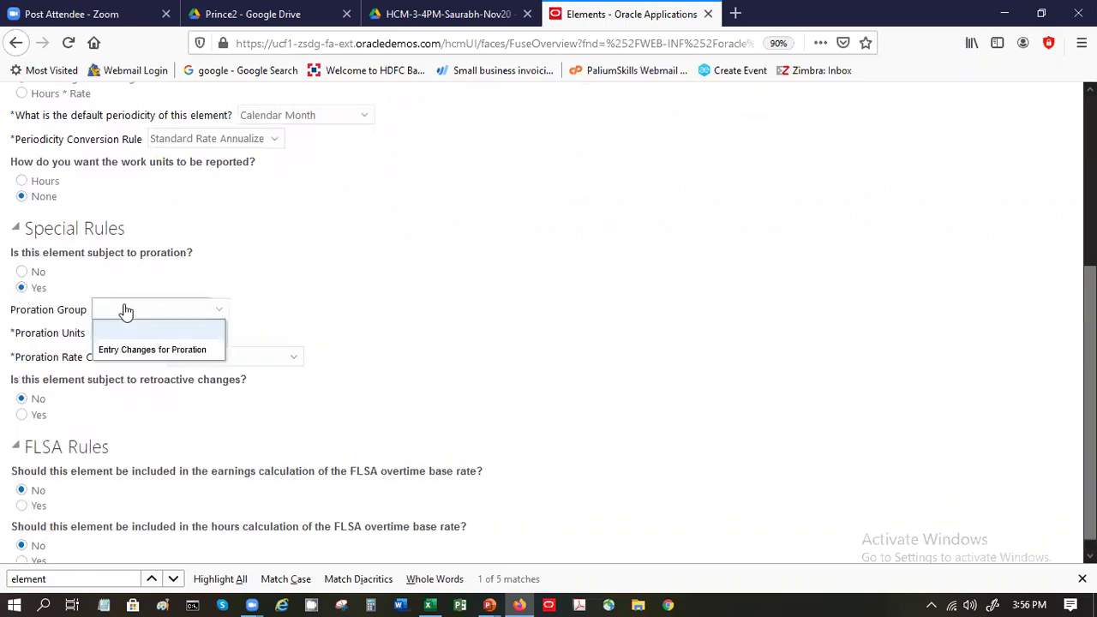
left_click(158, 352)
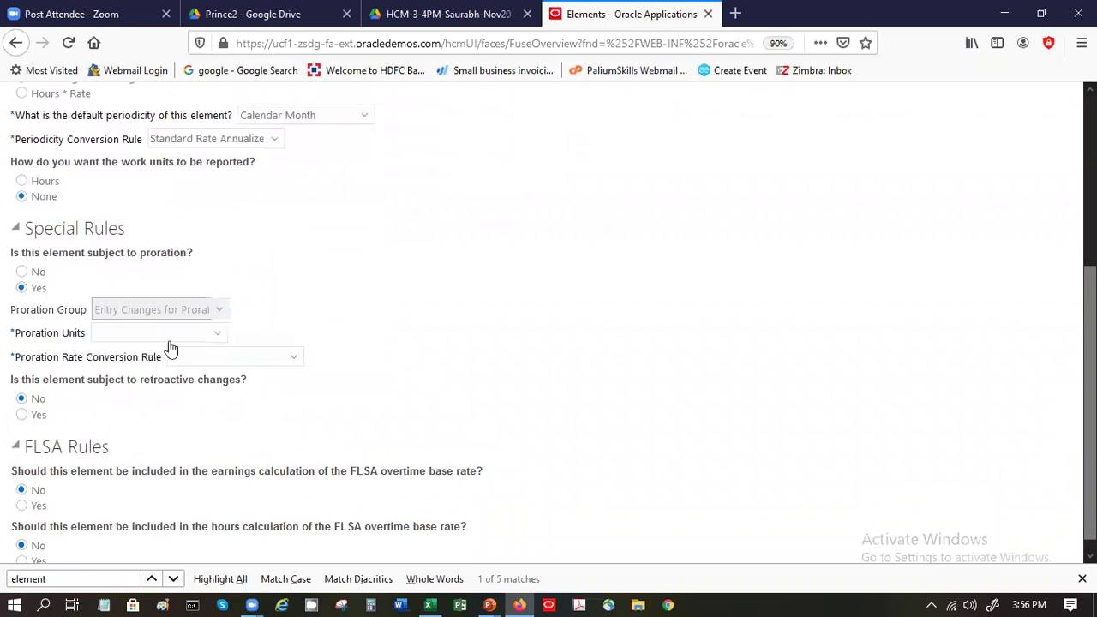
left_click(169, 338)
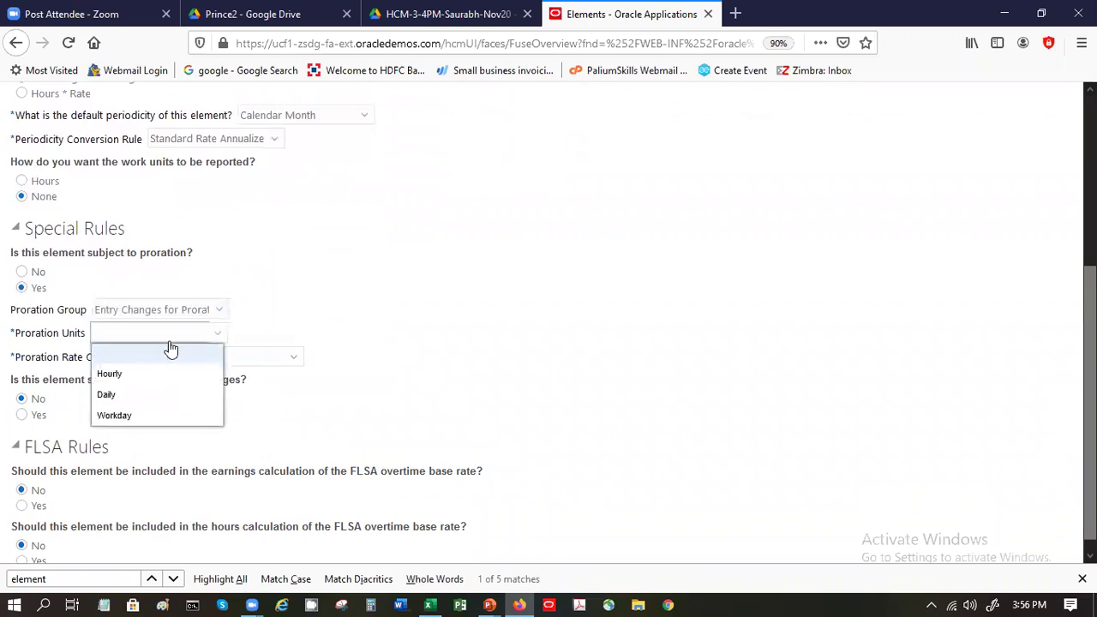
left_click(169, 402)
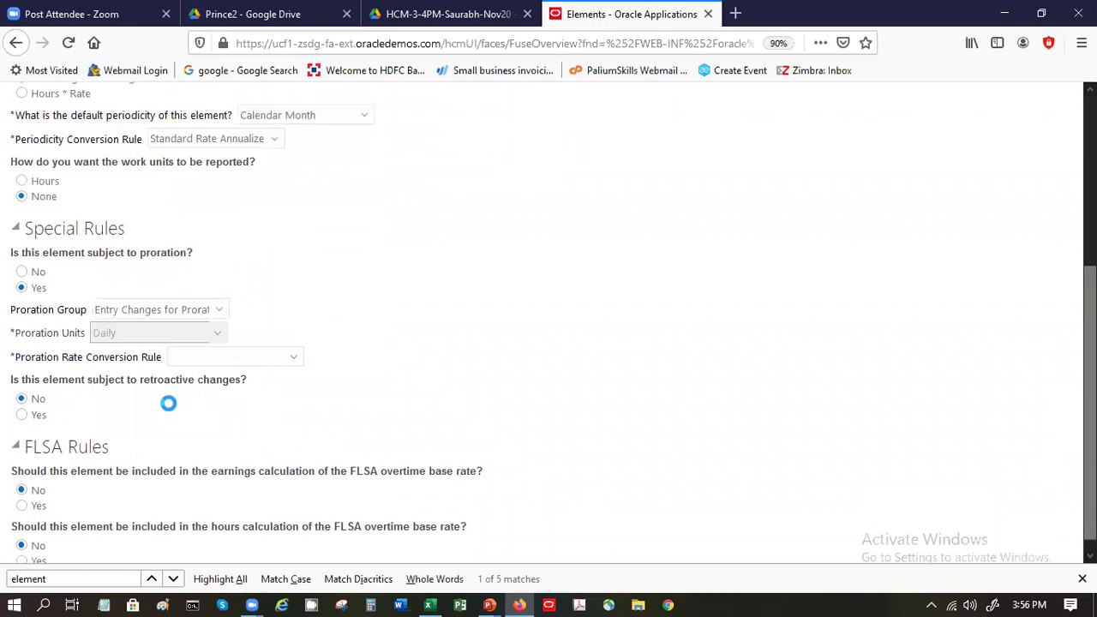
left_click(255, 360)
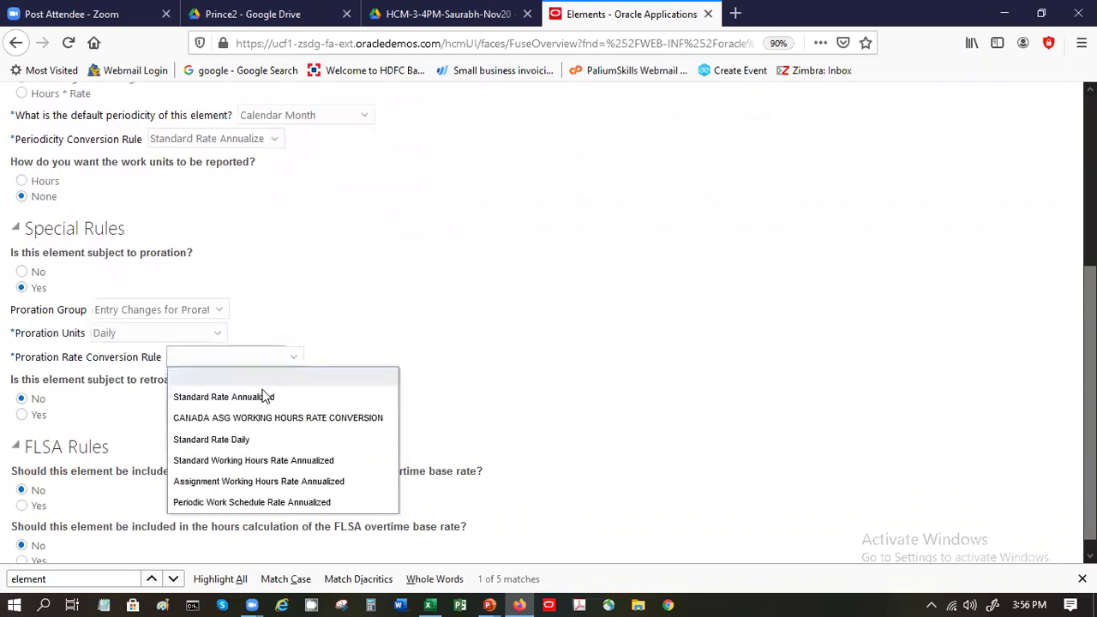
left_click(264, 395)
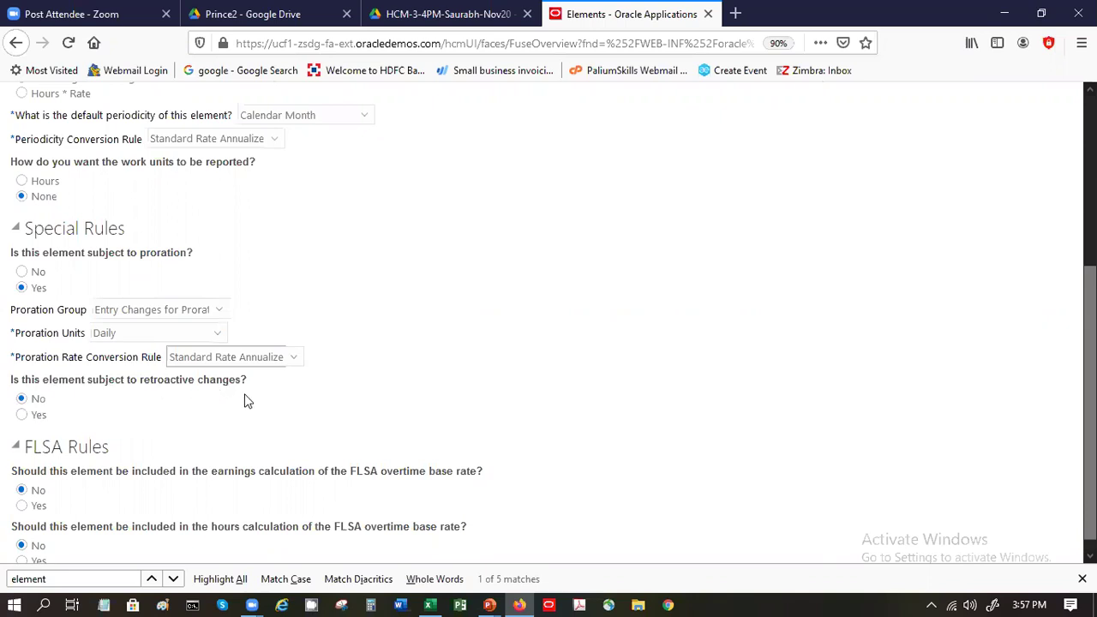
- Make the element subject to retroactive changes with retro group Entry Changes for Retro, and proceed to the review
left_click(22, 416)
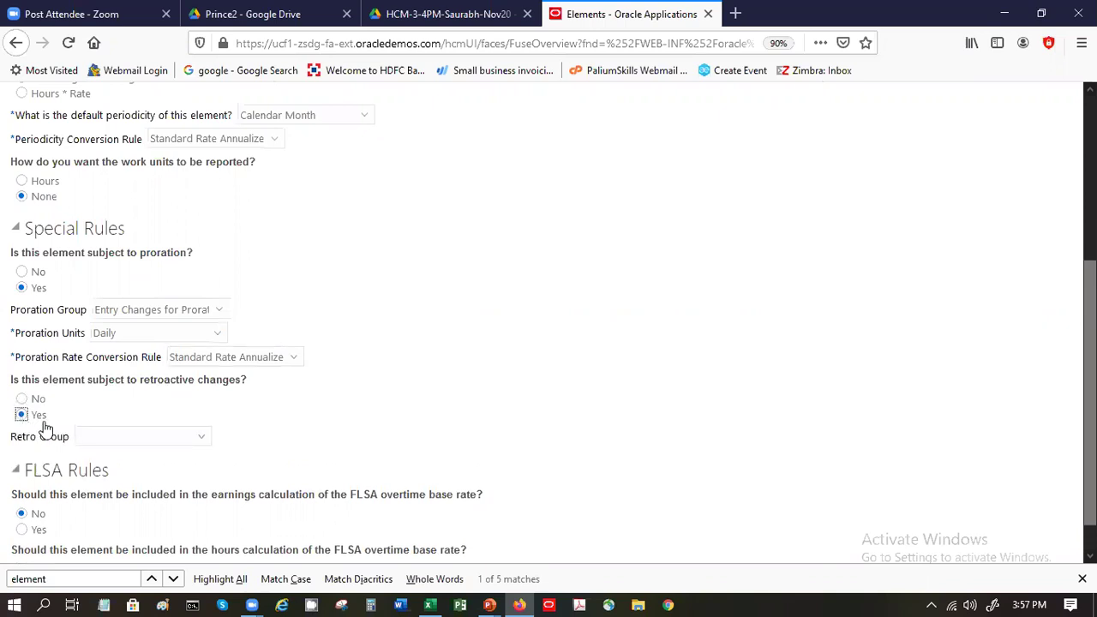
left_click(196, 441)
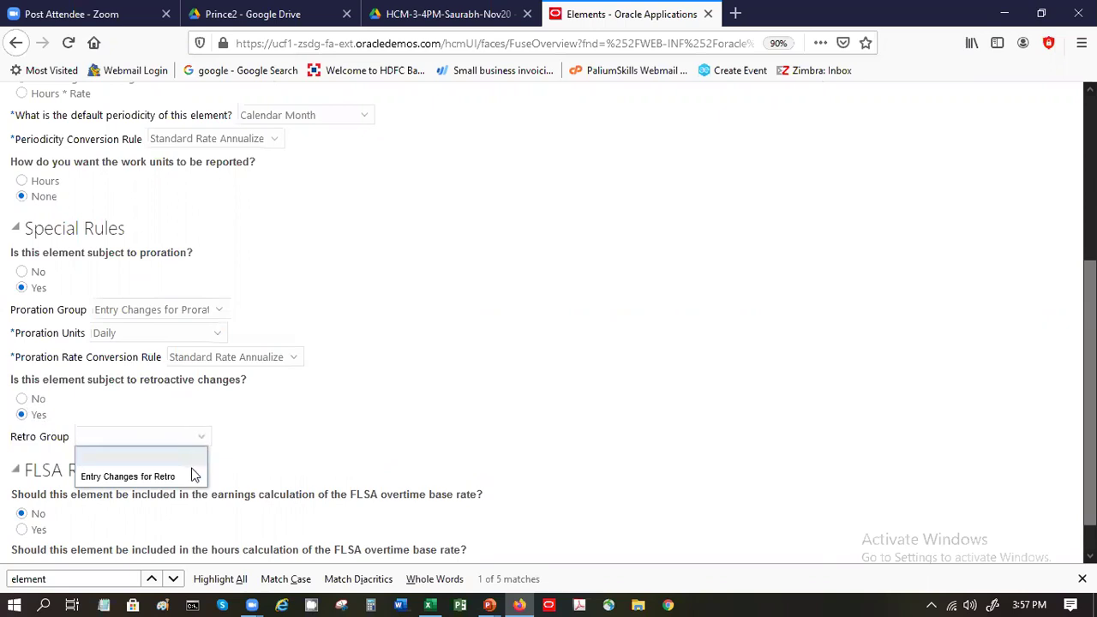
left_click(191, 472)
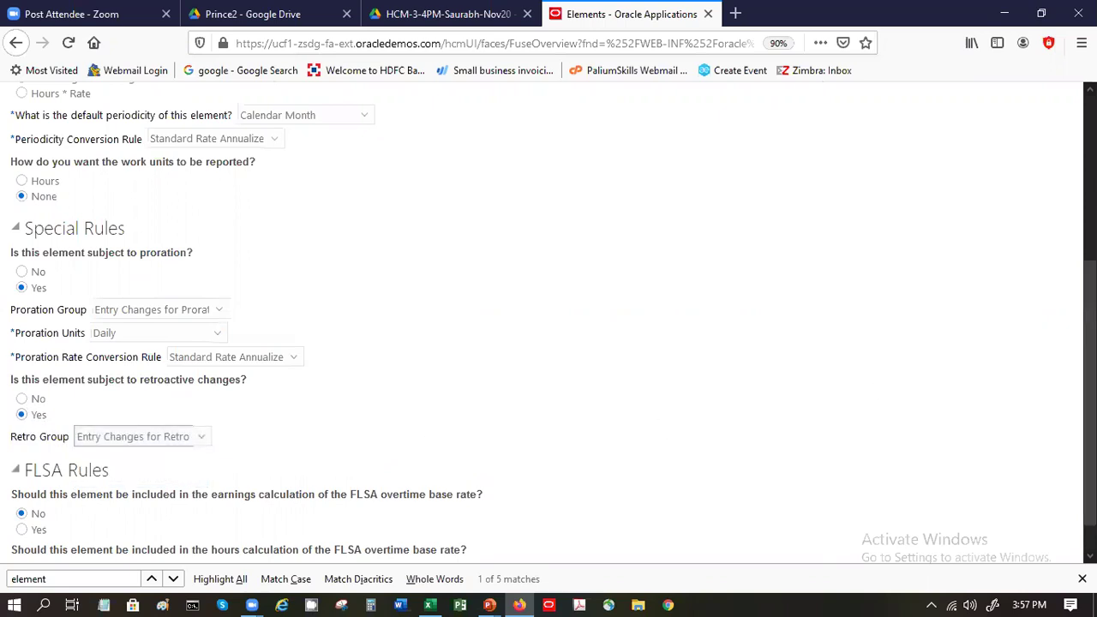
scroll(548, 322, "down", 1)
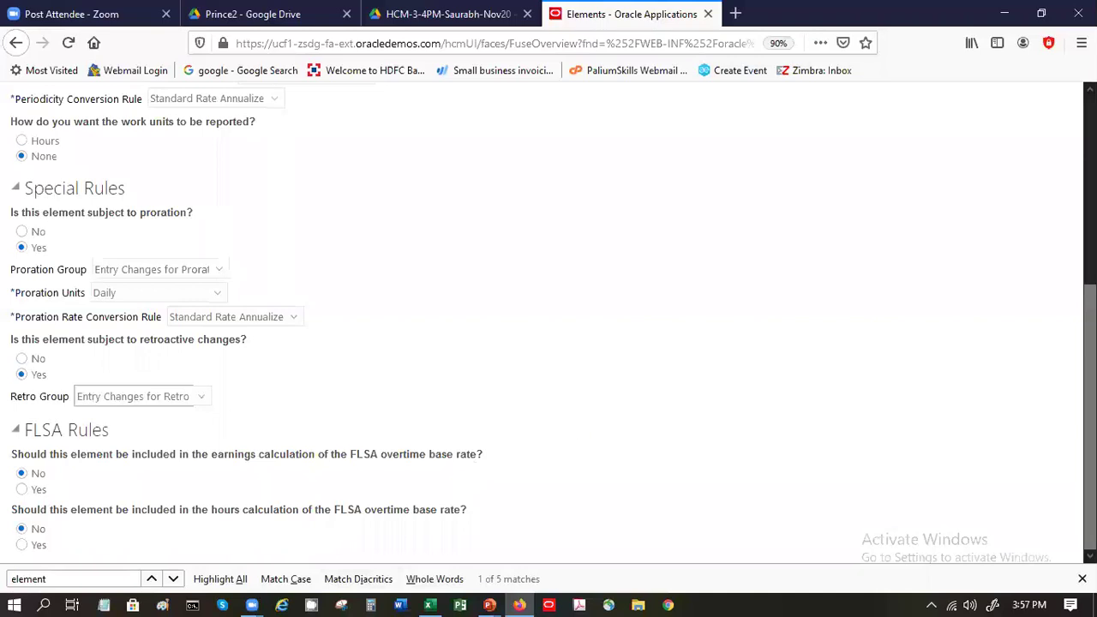
scroll(786, 206, "up", 8)
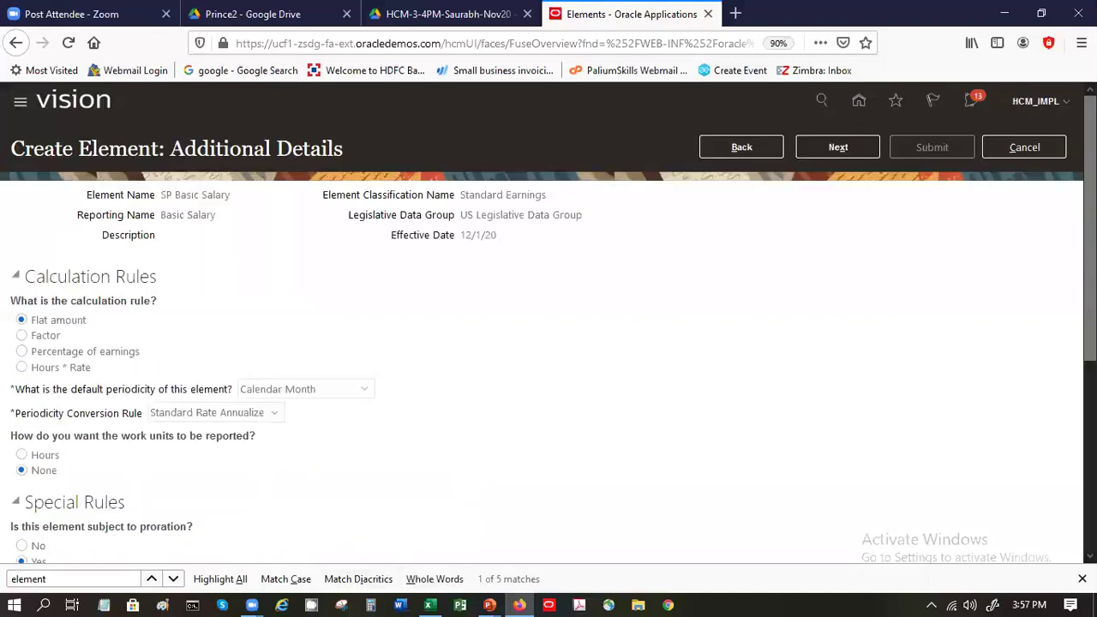
left_click(817, 153)
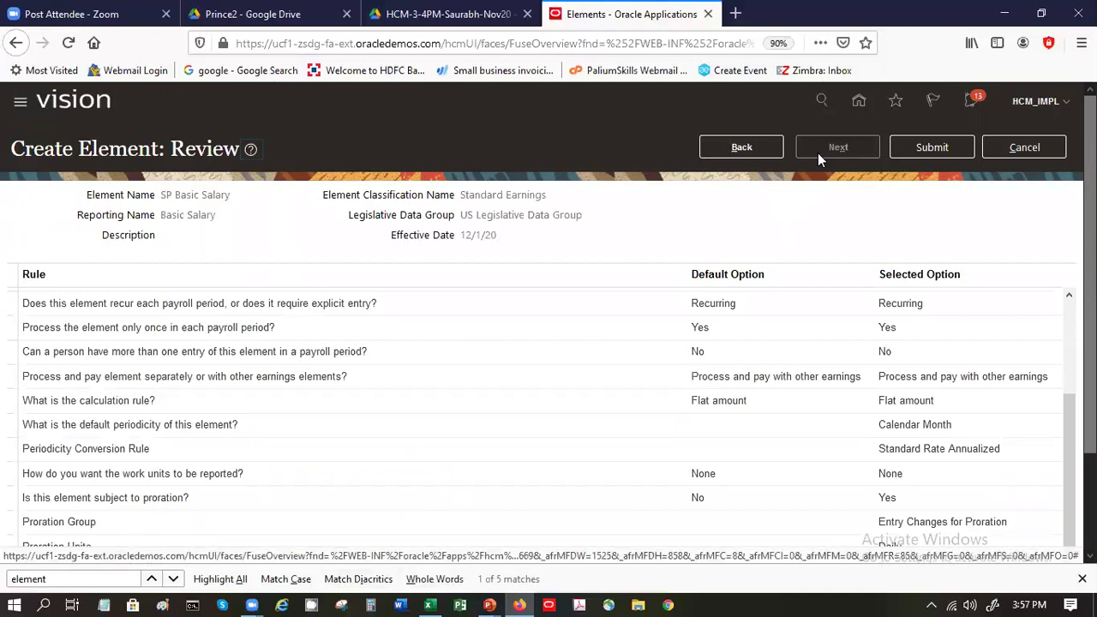
- Return to the basic information, set the element's effective date to 1/1/20 and proceed to the review again
left_click(750, 148)
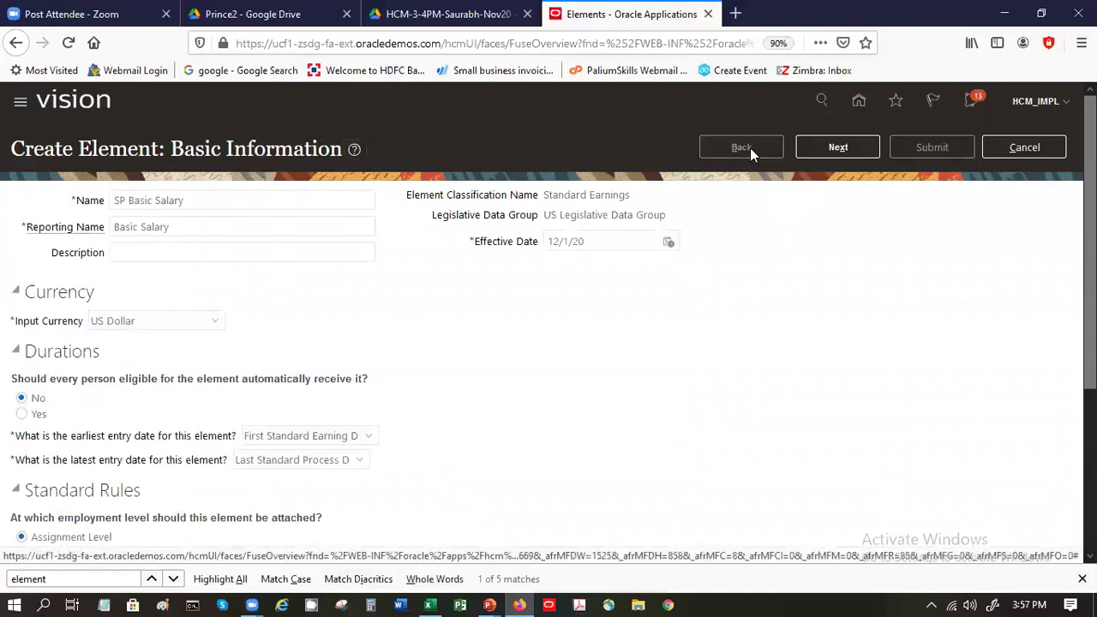
left_click(555, 241)
left_click(836, 146)
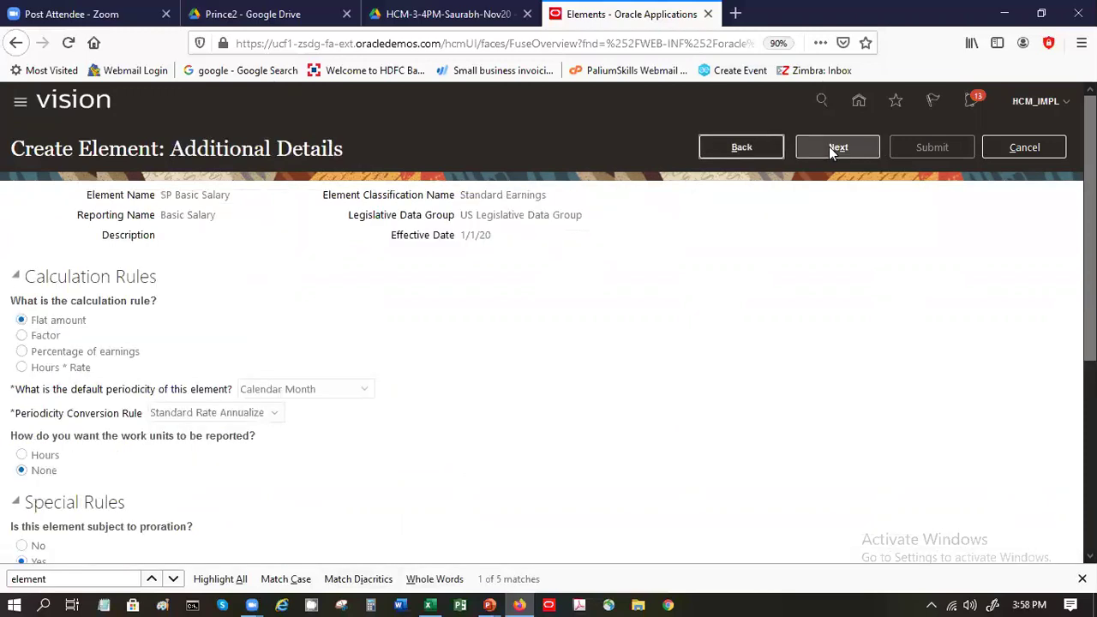
left_click(828, 146)
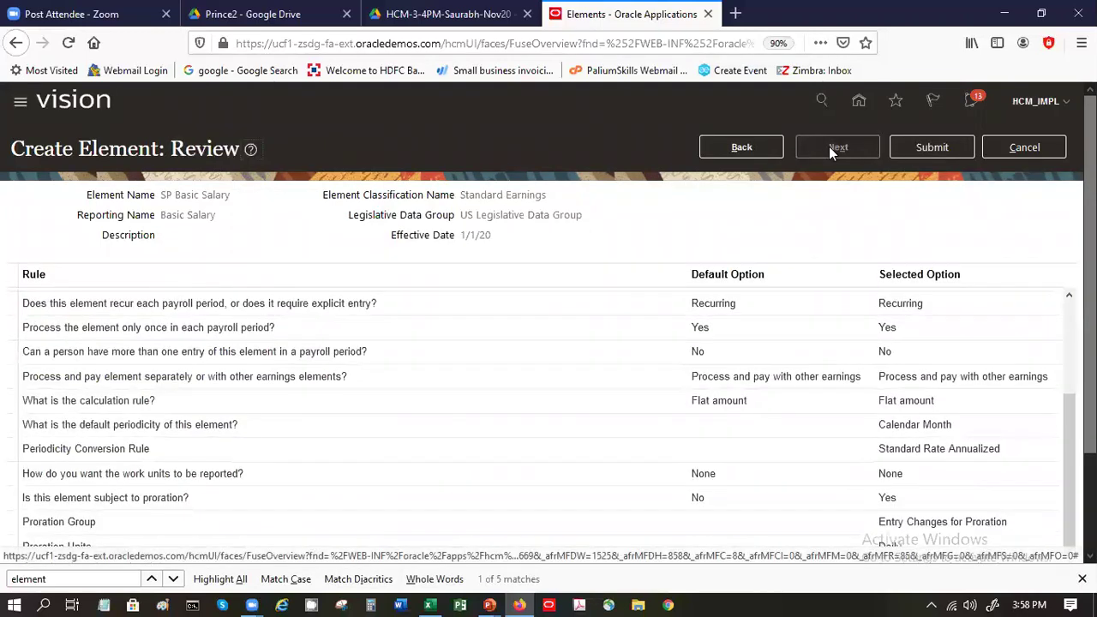
- Review the selected options, submit the SP Basic Salary element and return to the element search page
scroll(549, 342, "down", 3)
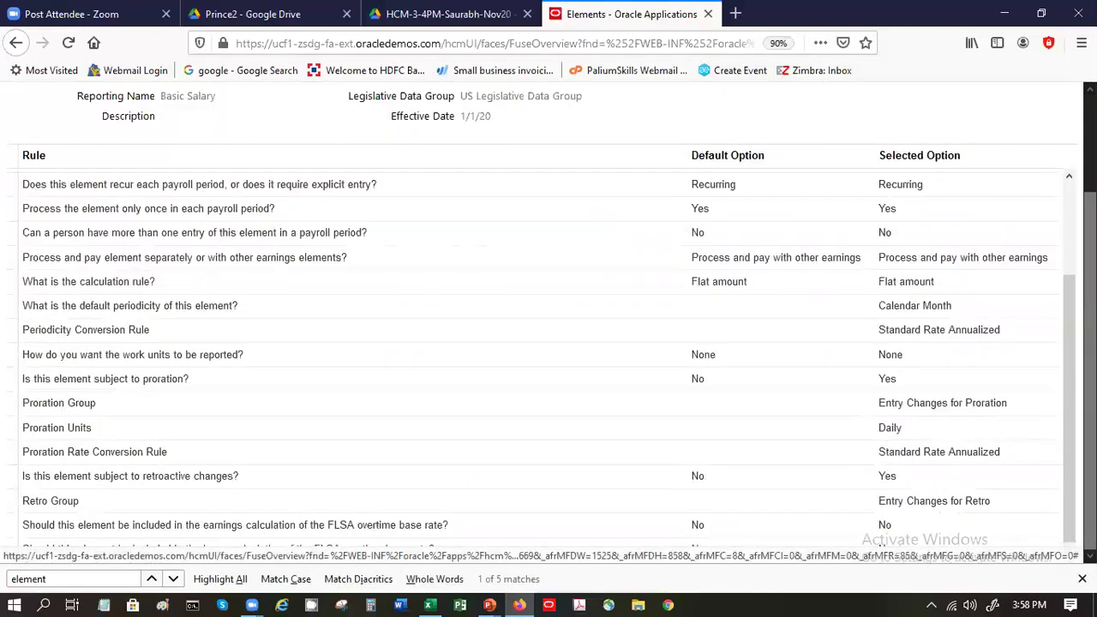
scroll(548, 343, "up", 3)
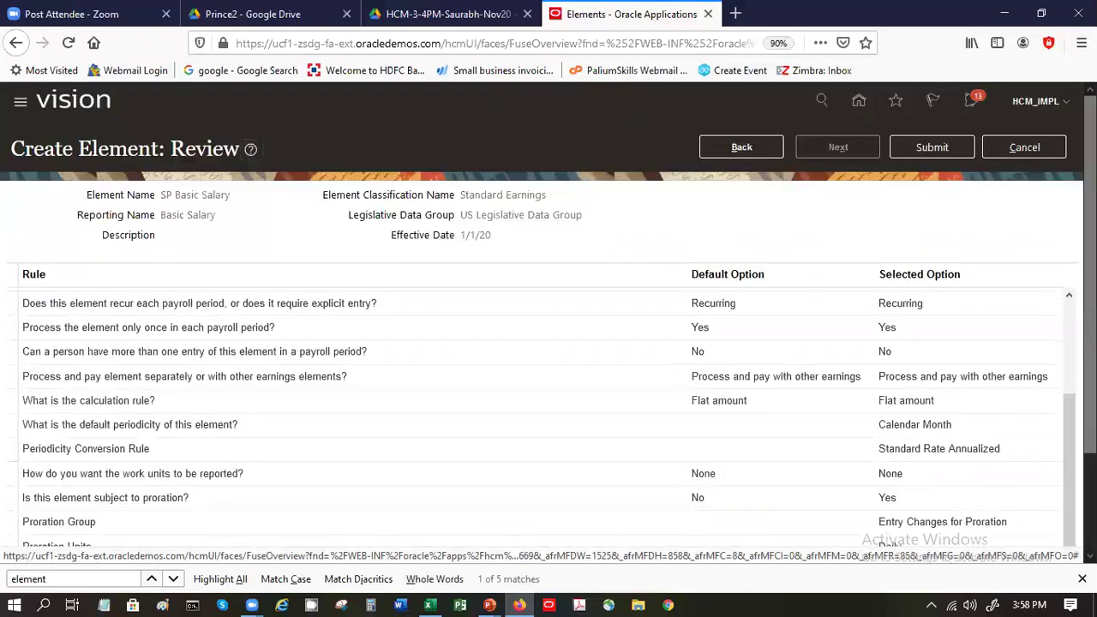
left_click(913, 146)
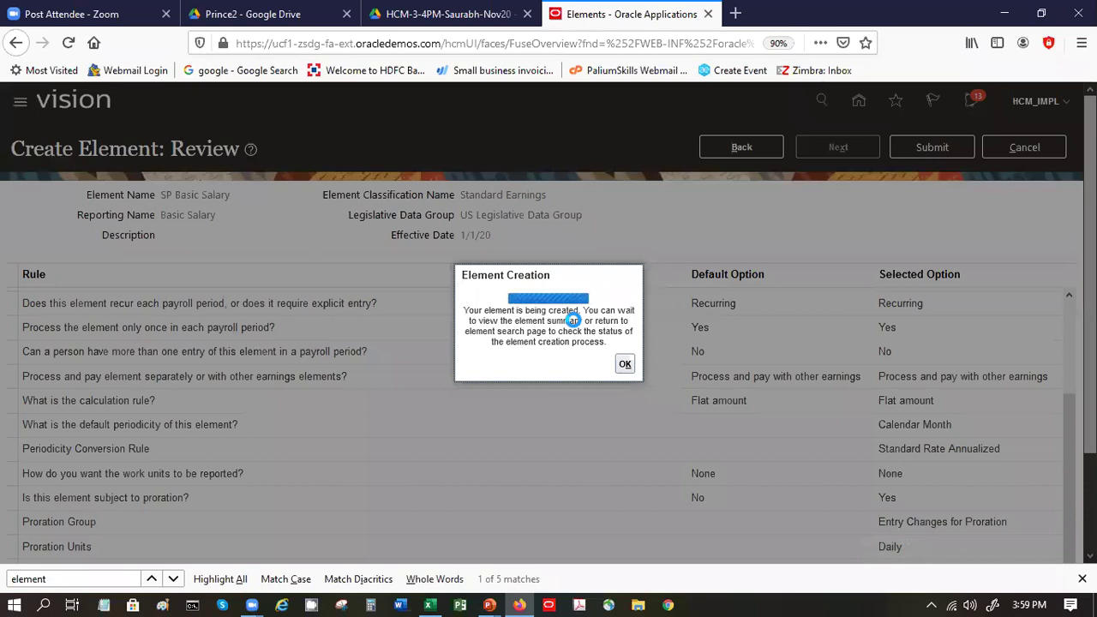
left_click(626, 367)
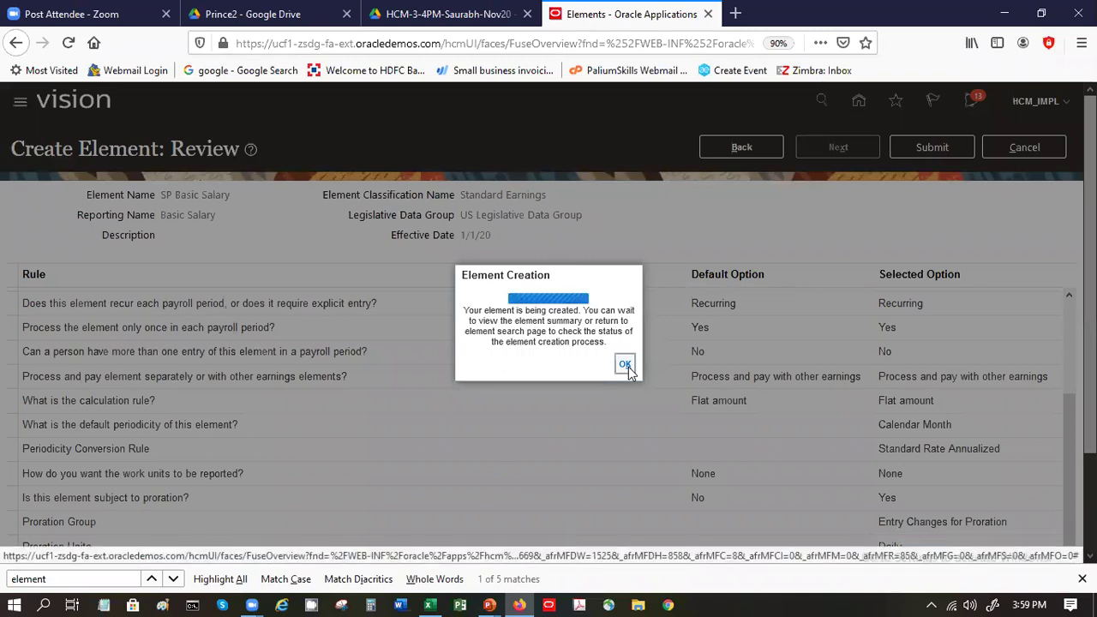
left_click(624, 365)
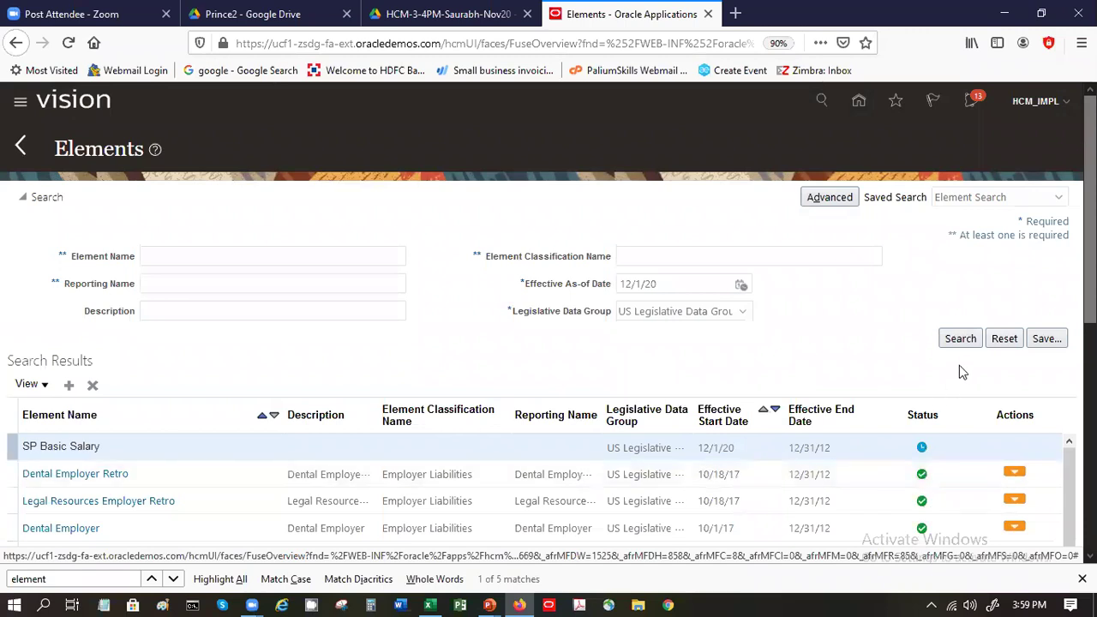
- Search for elements in the US Legislative Data Group by the element name SP
left_click(302, 247)
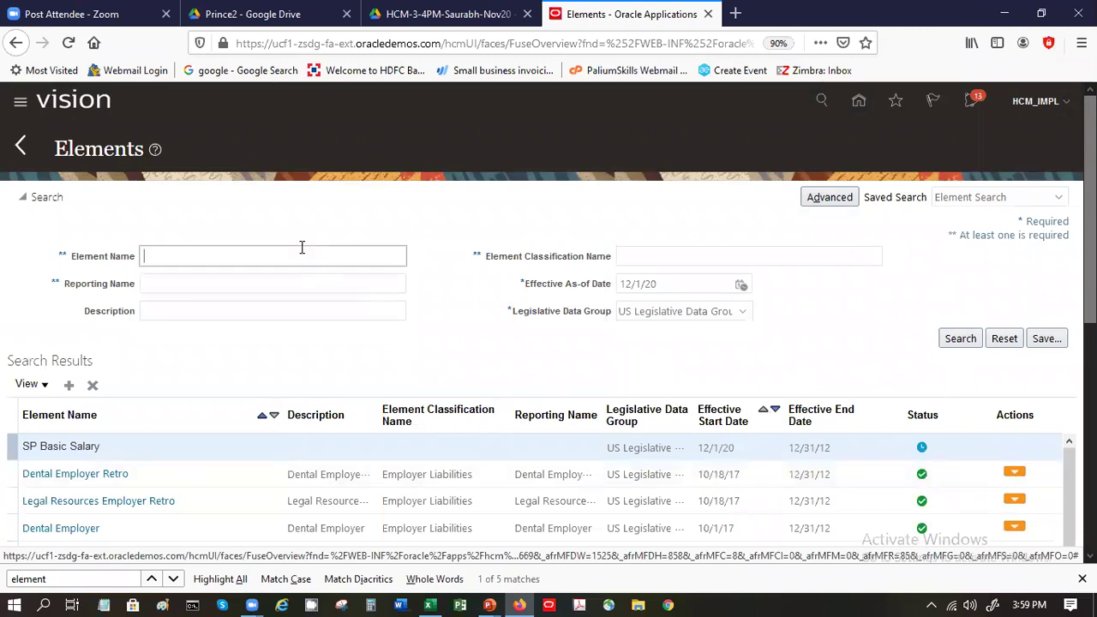
type("SP")
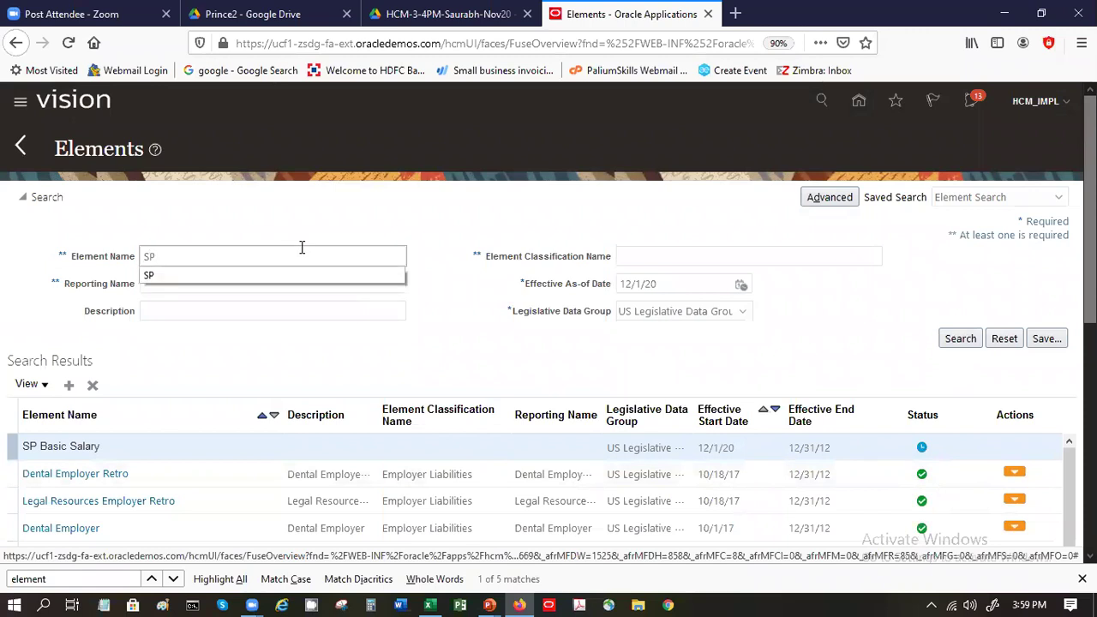
left_click(608, 257)
left_click(958, 340)
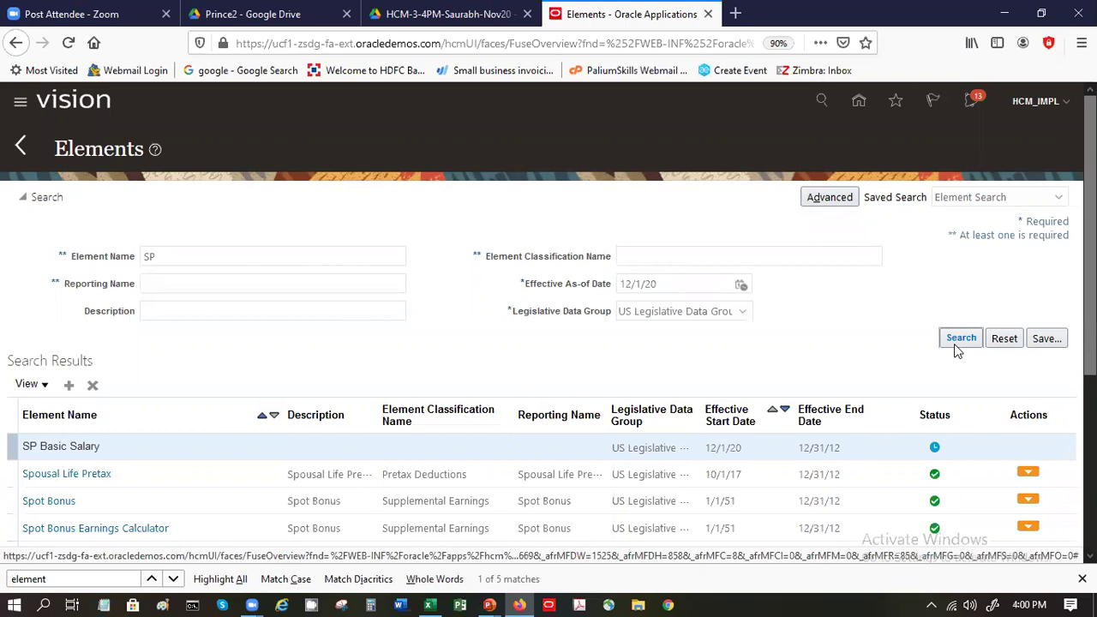
- Rerun the SP element search repeatedly to check the creation status of SP Basic Salary
left_click(957, 348)
left_click(973, 339)
left_click(972, 340)
left_click(973, 340)
left_click(972, 340)
left_click(973, 340)
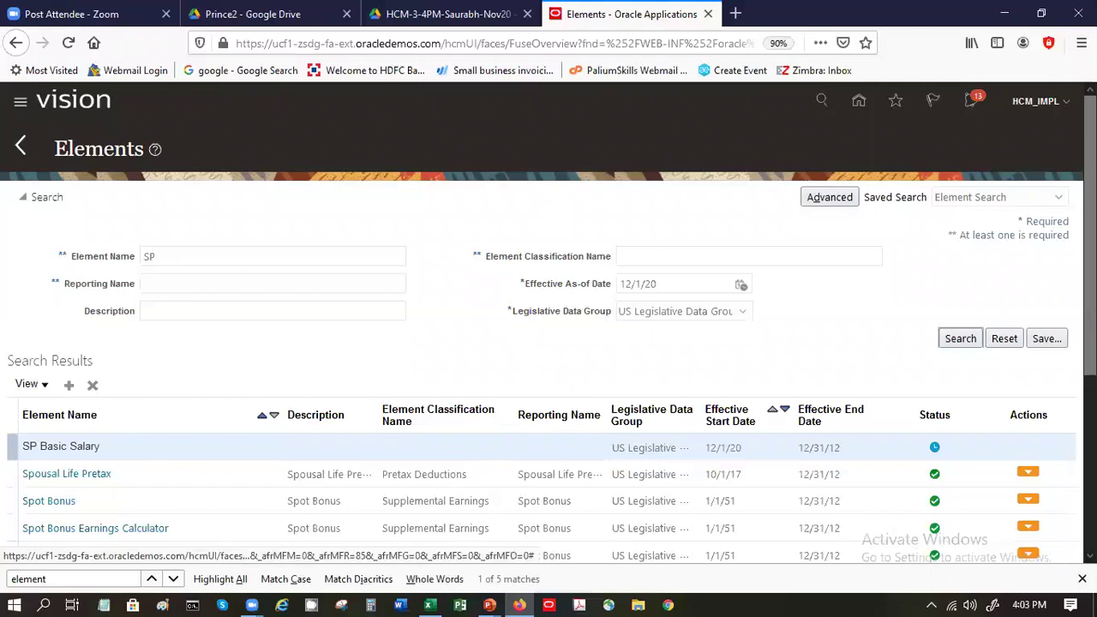
scroll(548, 343, "down", 2)
scroll(548, 343, "down", 1)
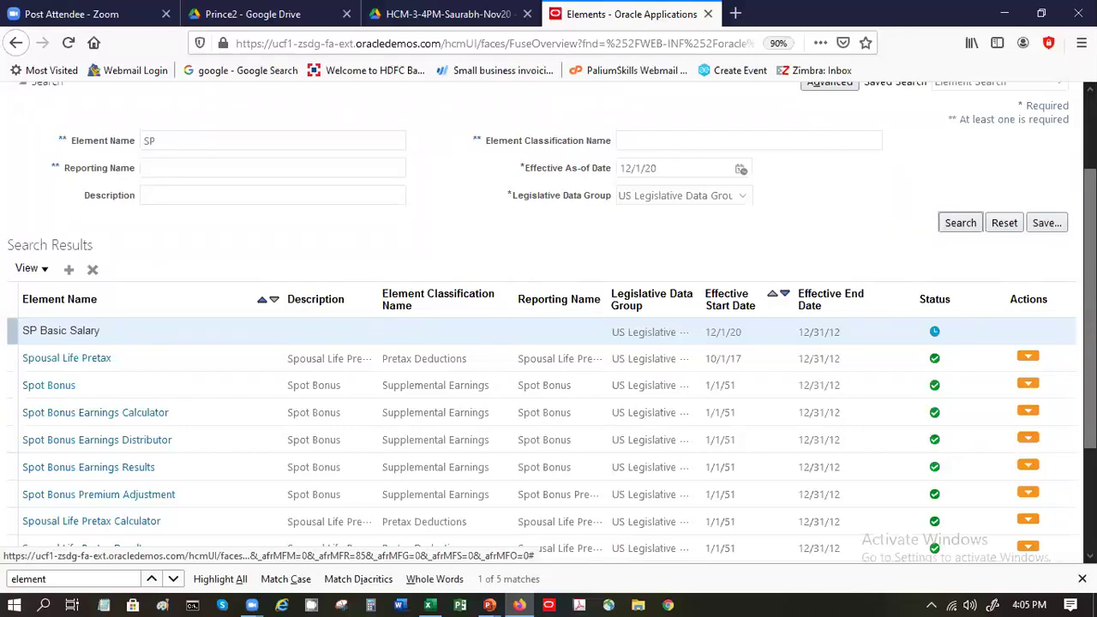
left_click(966, 233)
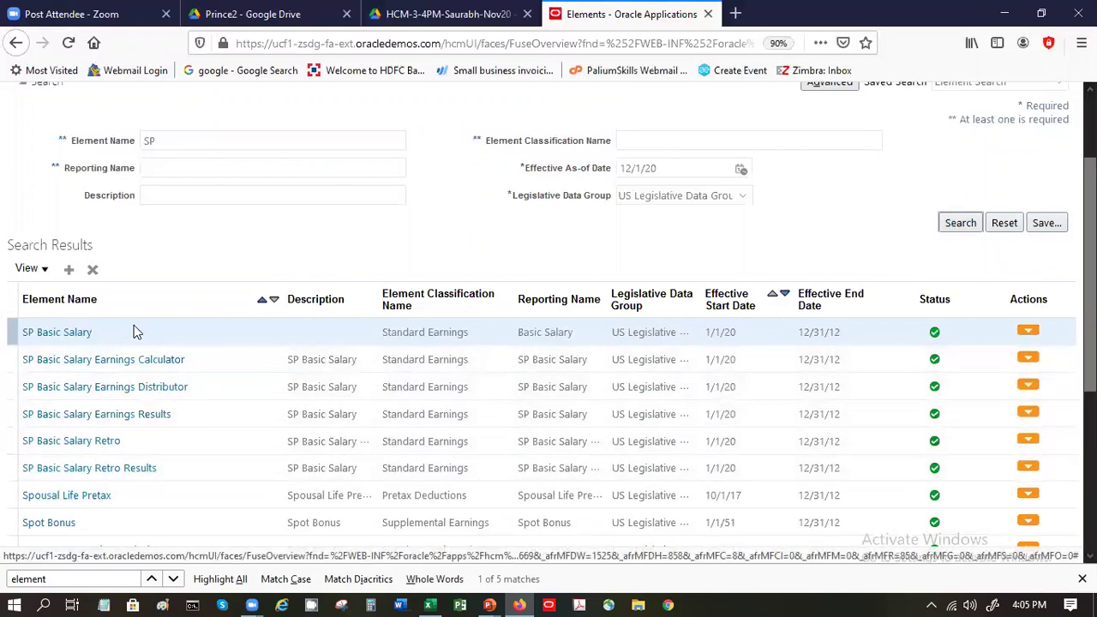
- Open the SP Basic Salary element for editing and set its effective as-of date to 1/1/20
left_click(1028, 333)
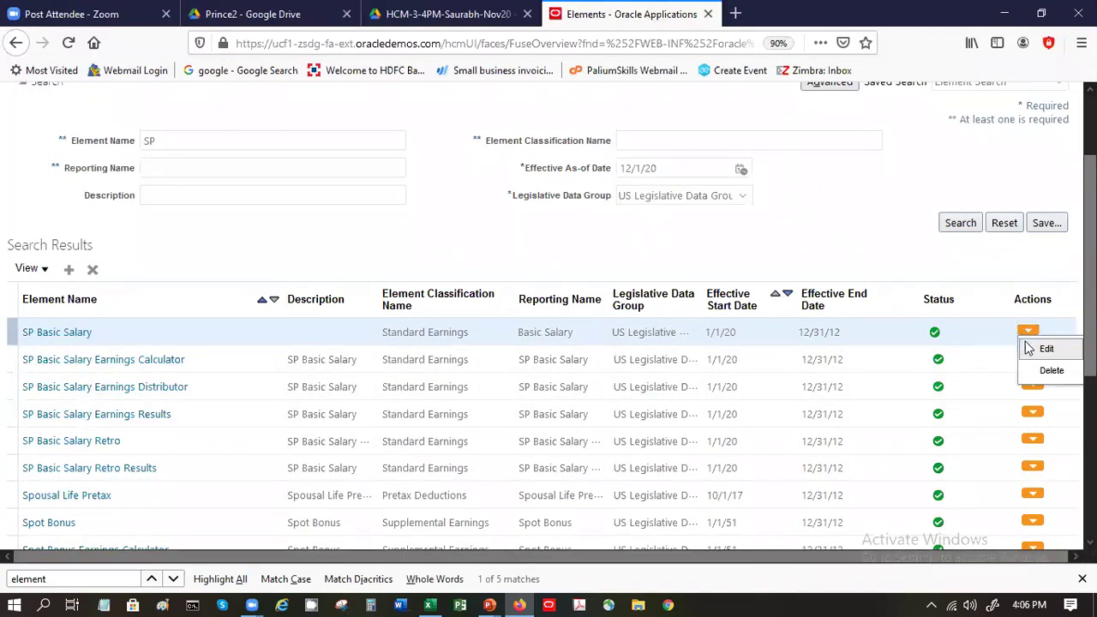
left_click(1029, 347)
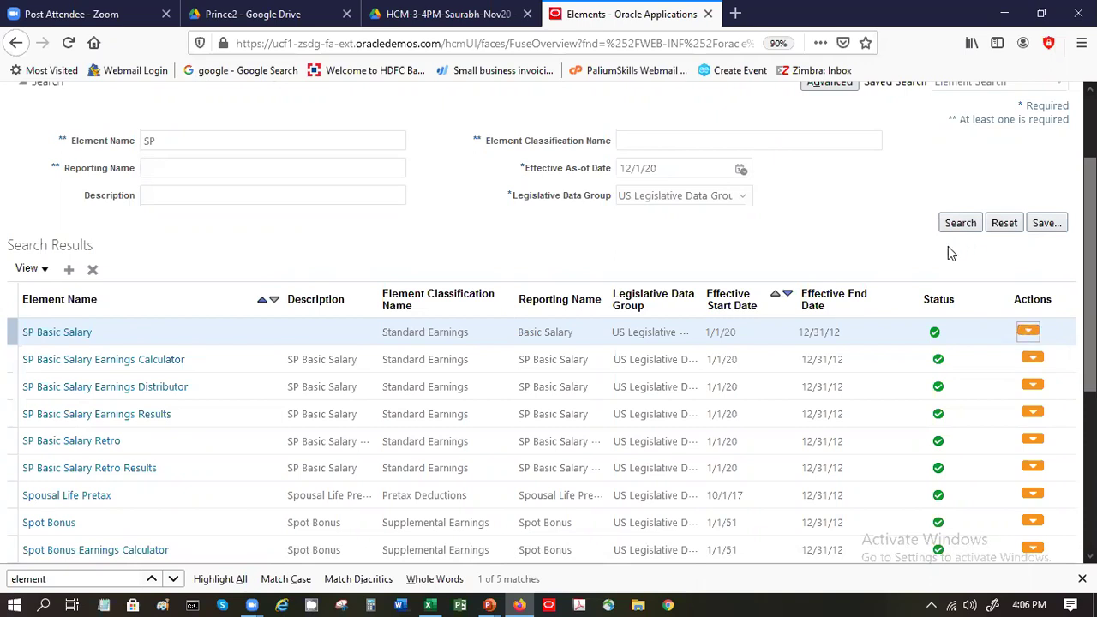
left_click(676, 186)
key("BackSpace")
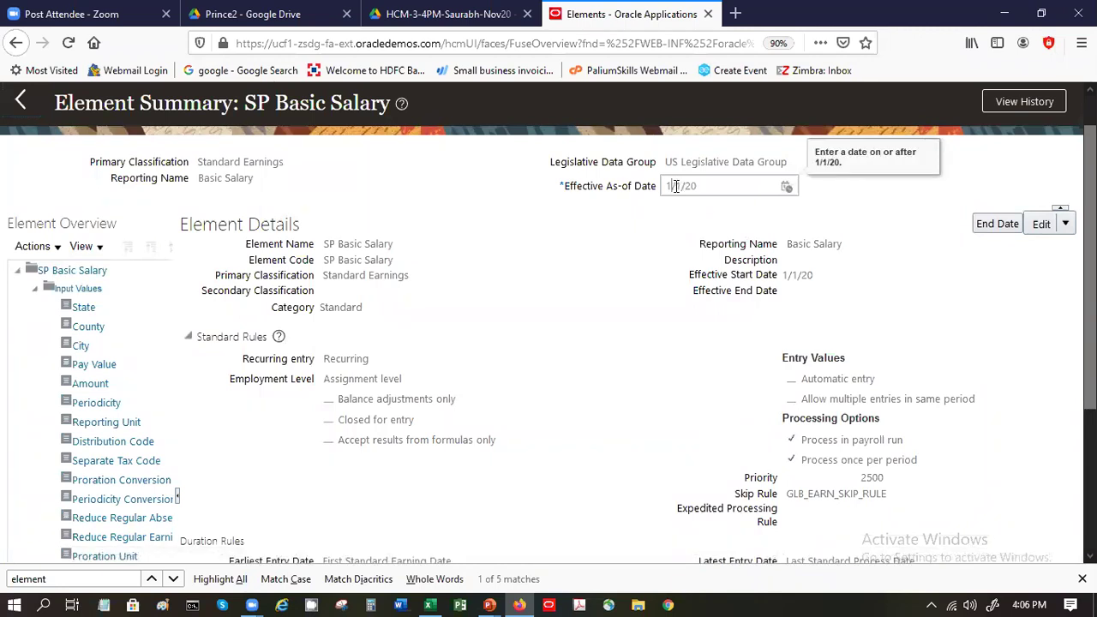
key("Tab")
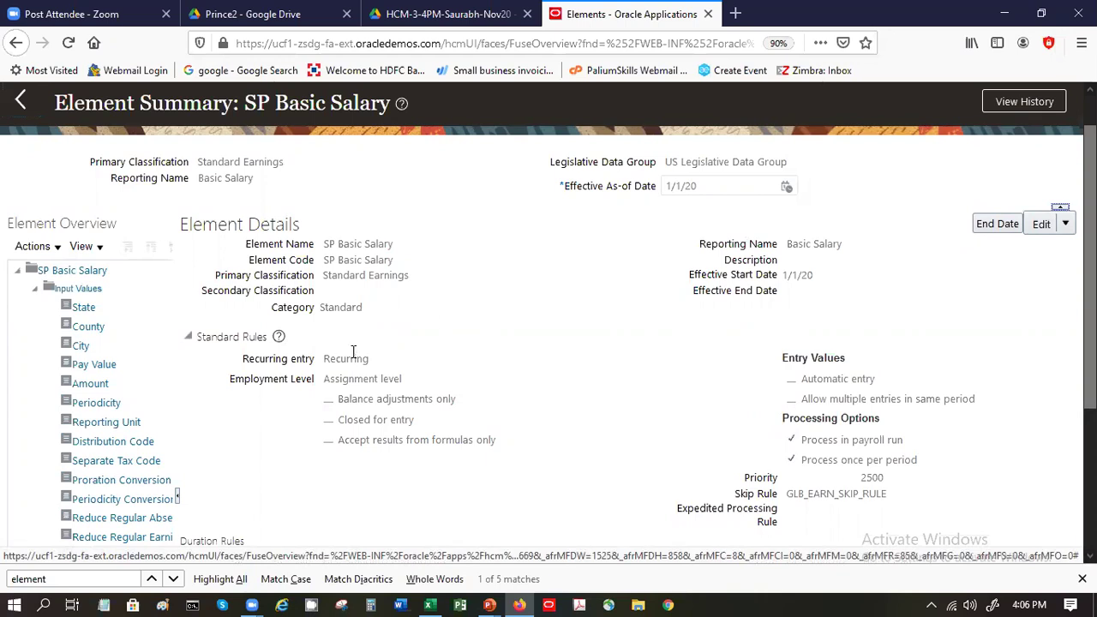
- Review the SP Basic Salary element's input values and rules, and start creating an element eligibility record for it
left_click(72, 306)
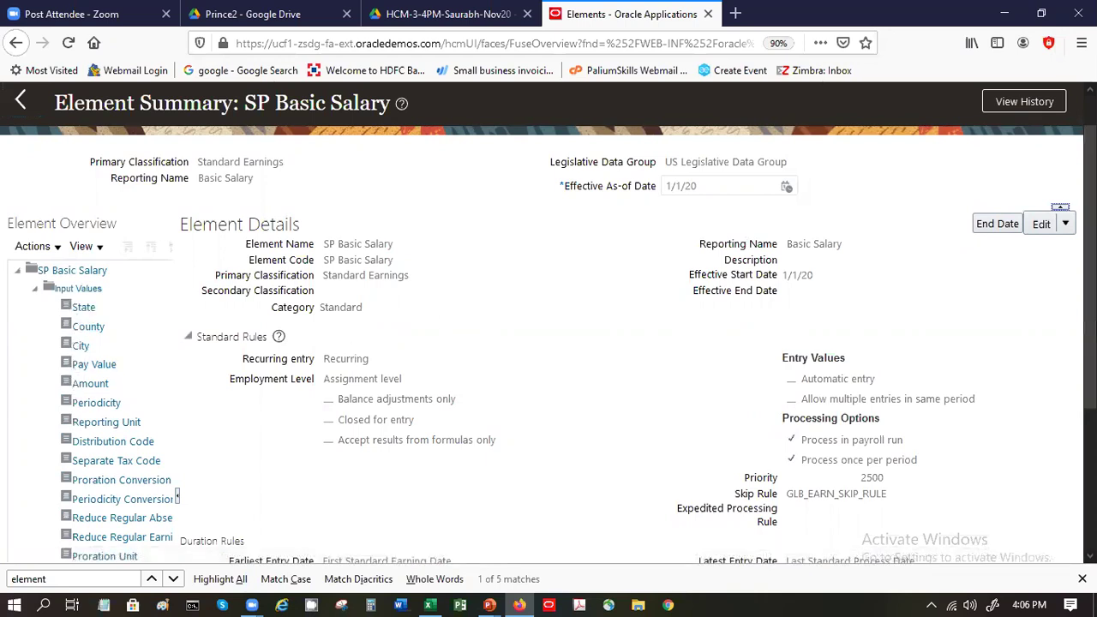
scroll(548, 325, "down", 3)
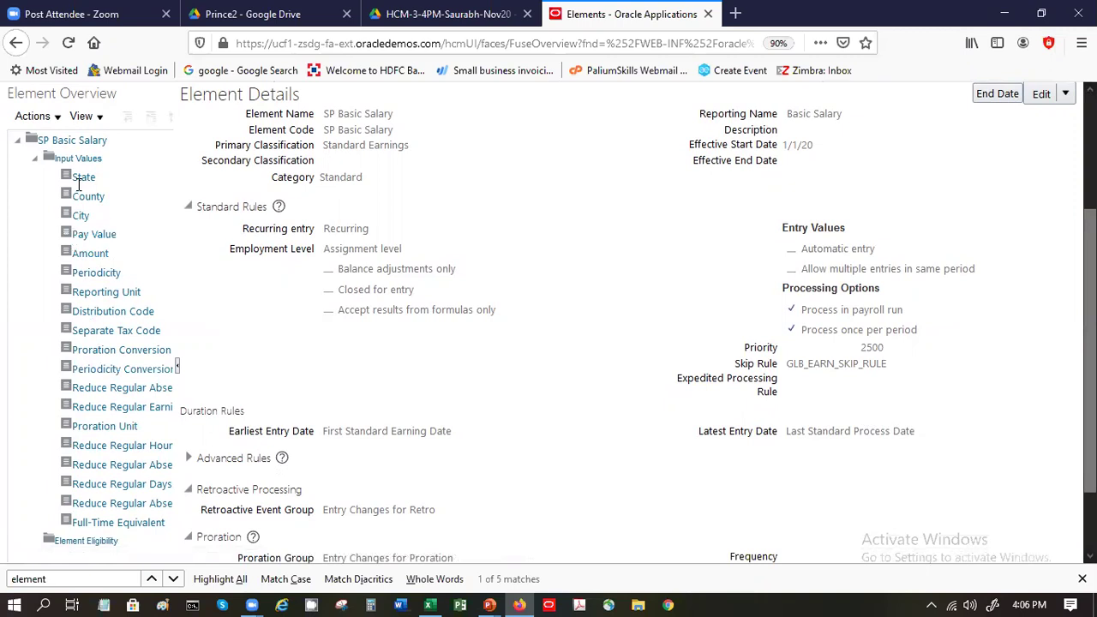
scroll(1088, 334, "down", 2)
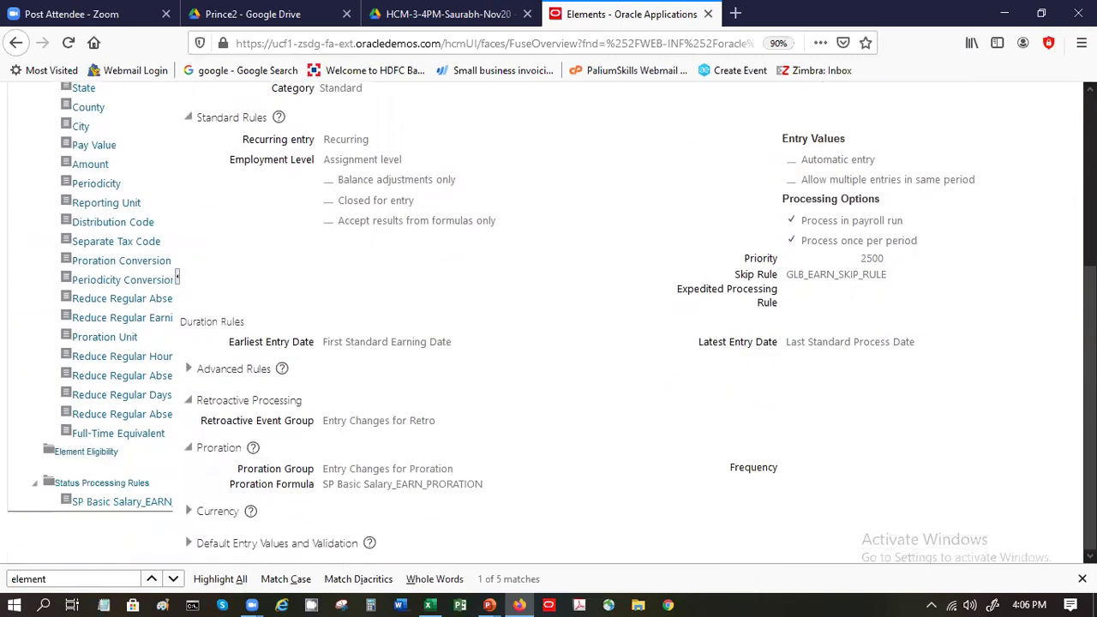
left_click(94, 459)
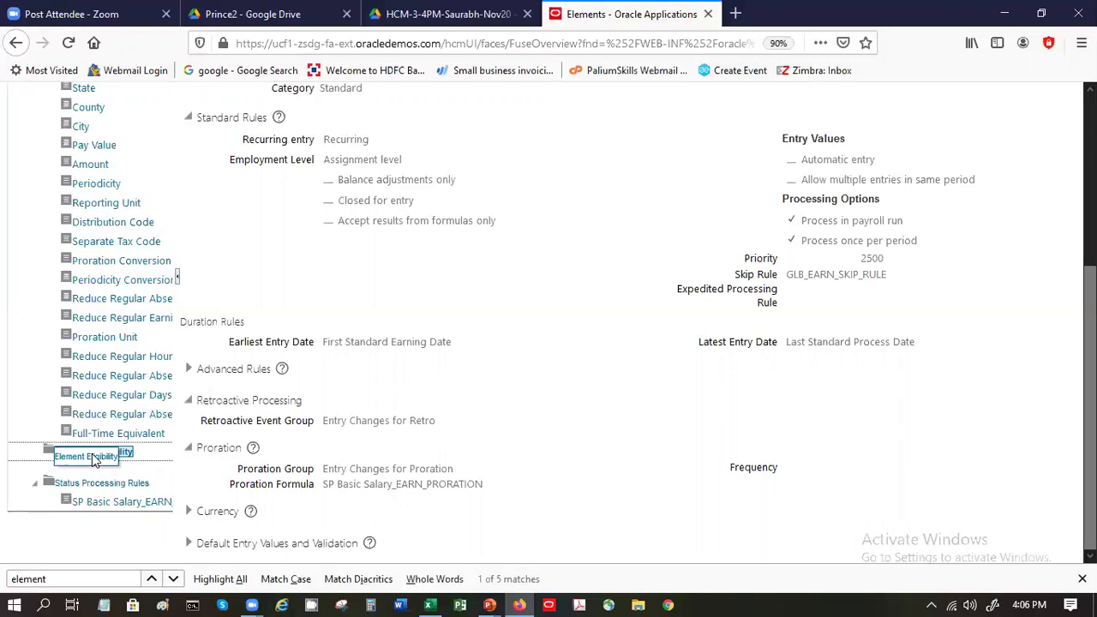
scroll(548, 326, "up", 5)
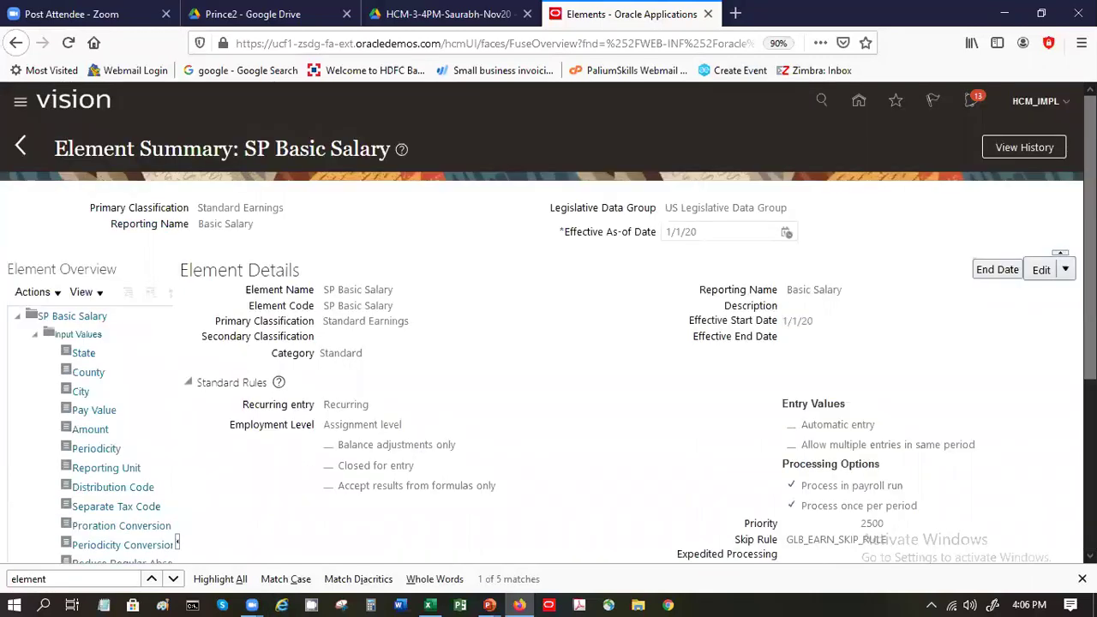
left_click(34, 292)
left_click(45, 315)
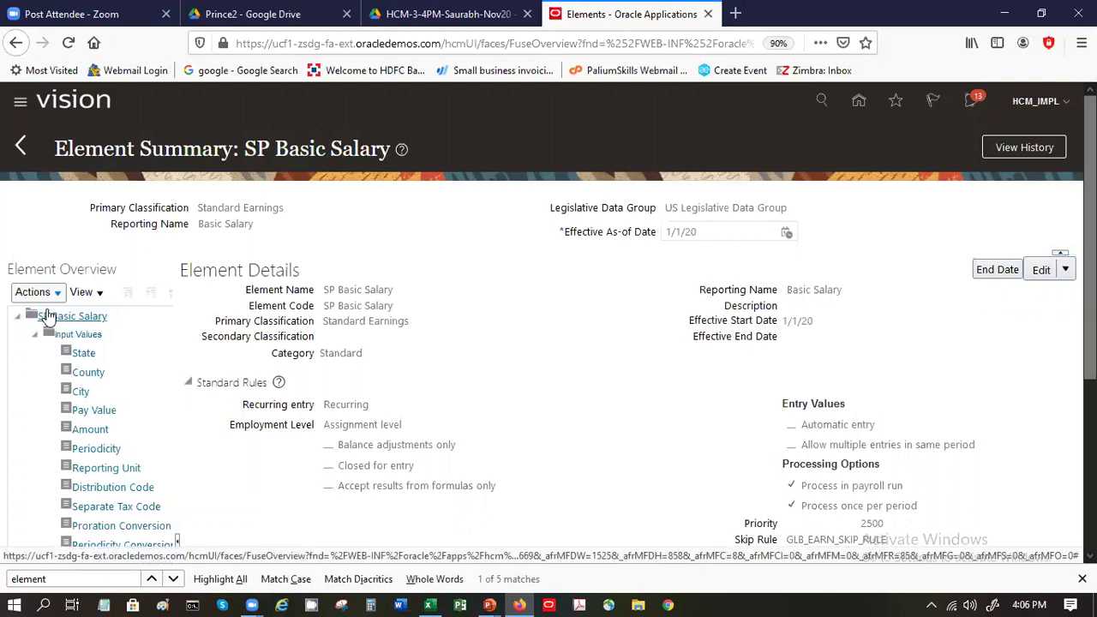
left_click(49, 317)
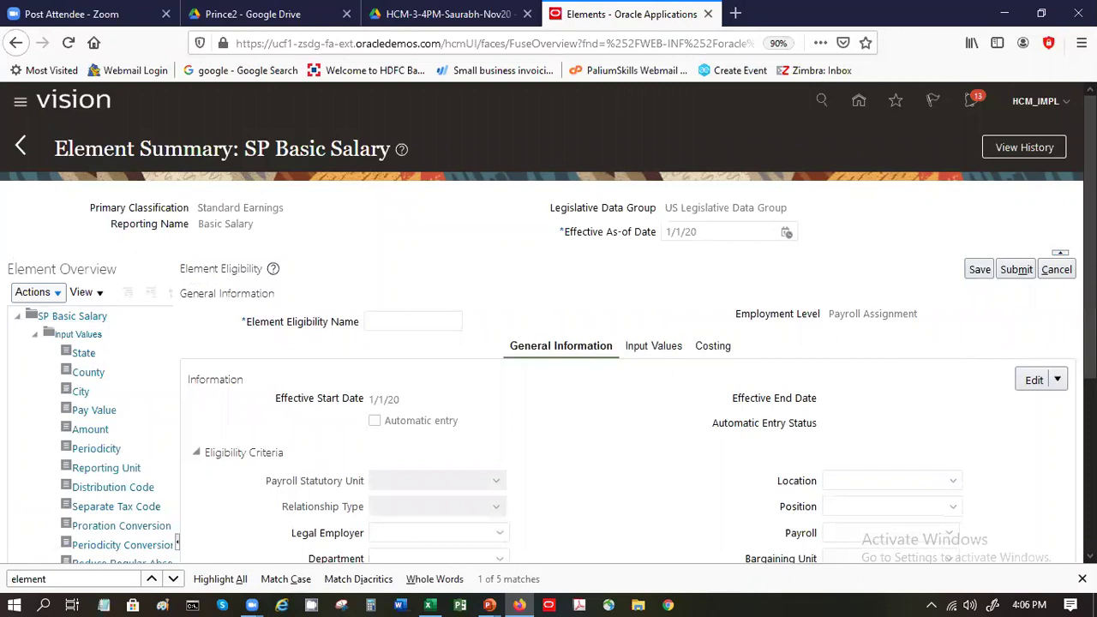
- Name the element eligibility sp-basic, leave all eligibility criteria blank and submit it
scroll(1089, 326, "down", 4)
scroll(1088, 326, "down", 2)
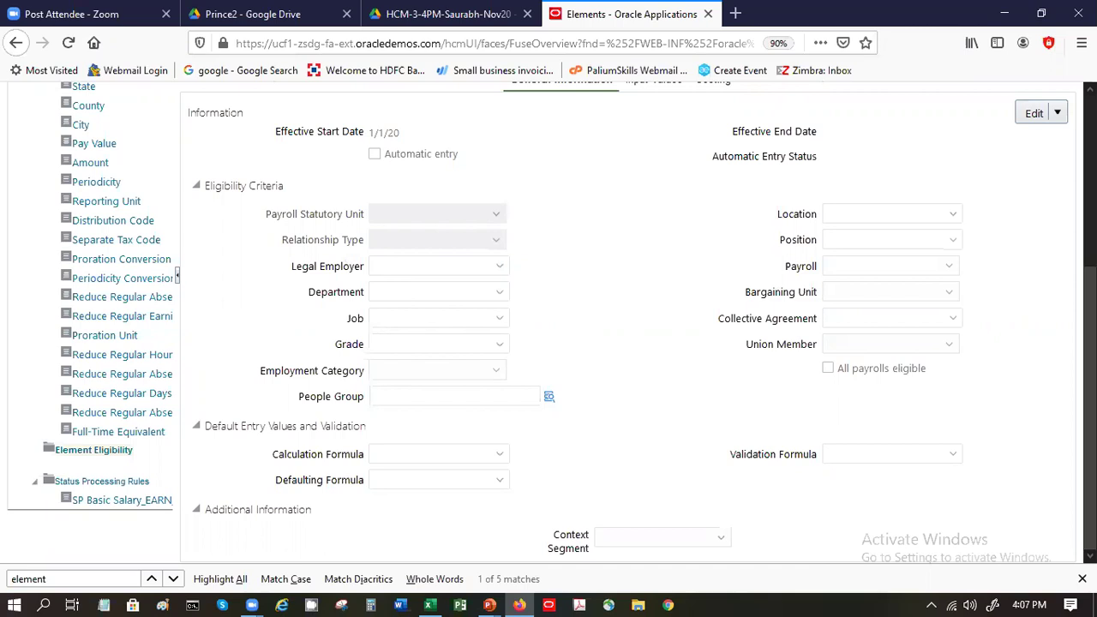
scroll(454, 213, "up", 5)
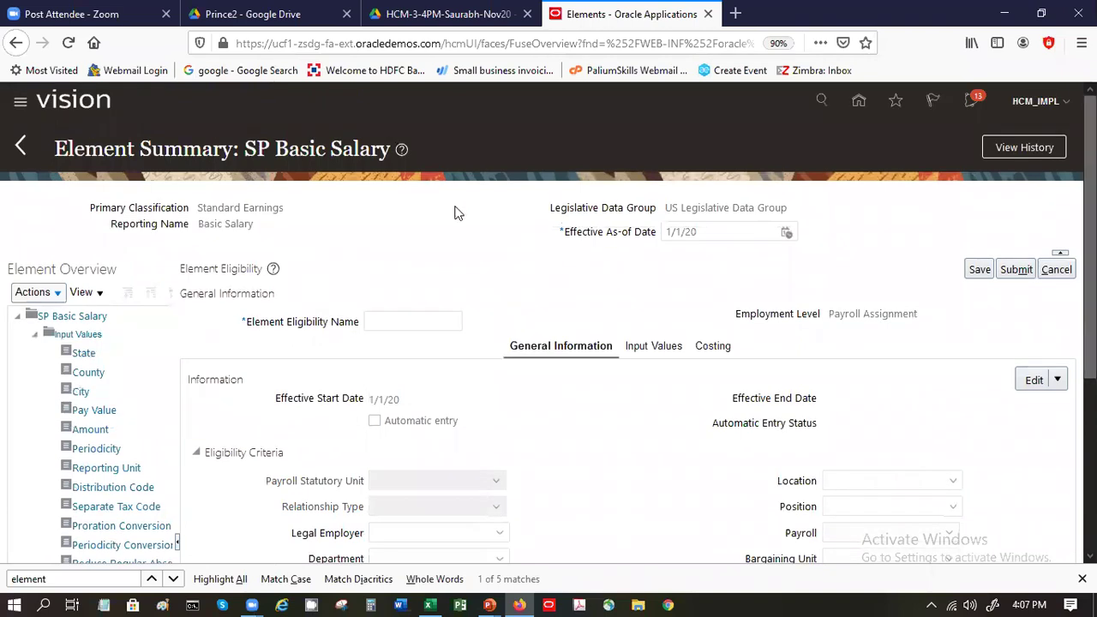
left_click(422, 314)
type("sp-")
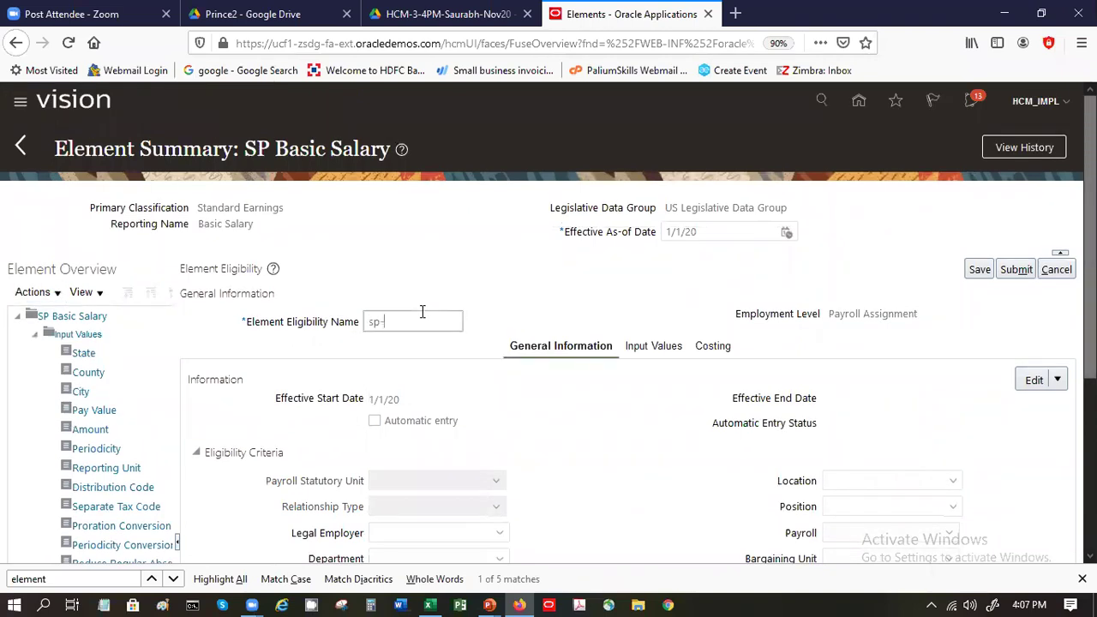
type("basic")
left_click(1019, 275)
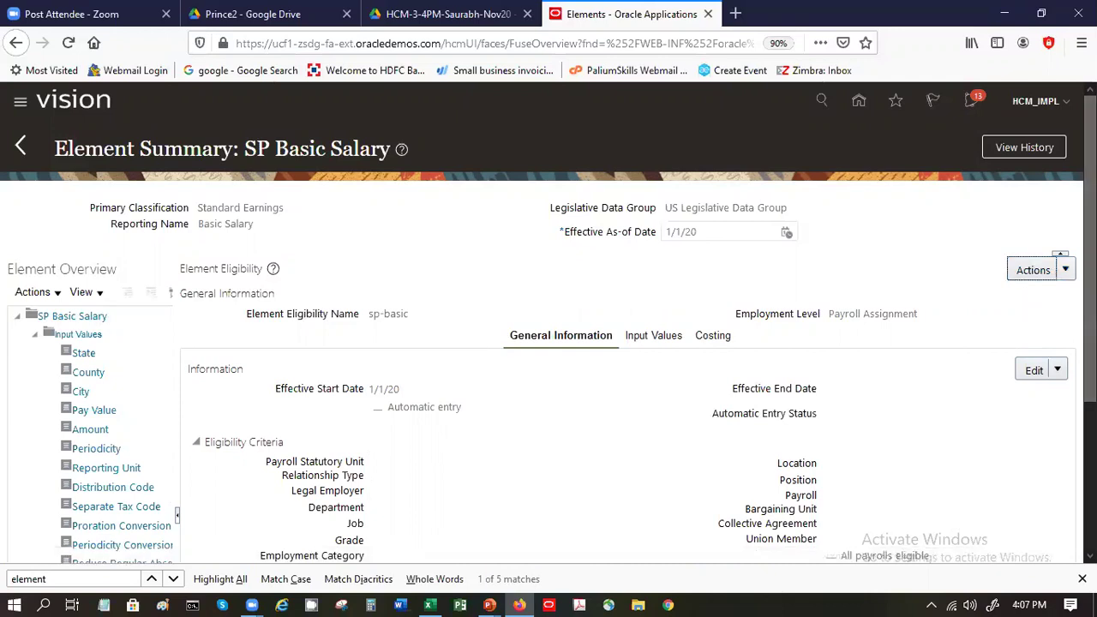
- Check the submitted sp-basic eligibility details, leave the element pages and return to the home page
scroll(548, 322, "down", 2)
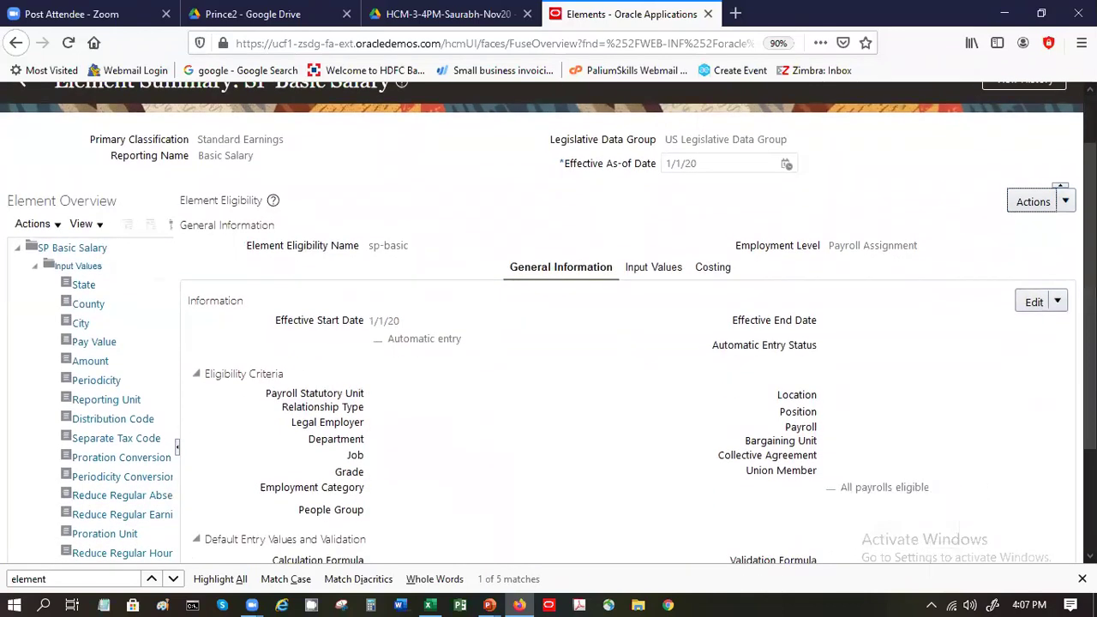
scroll(548, 322, "down", 2)
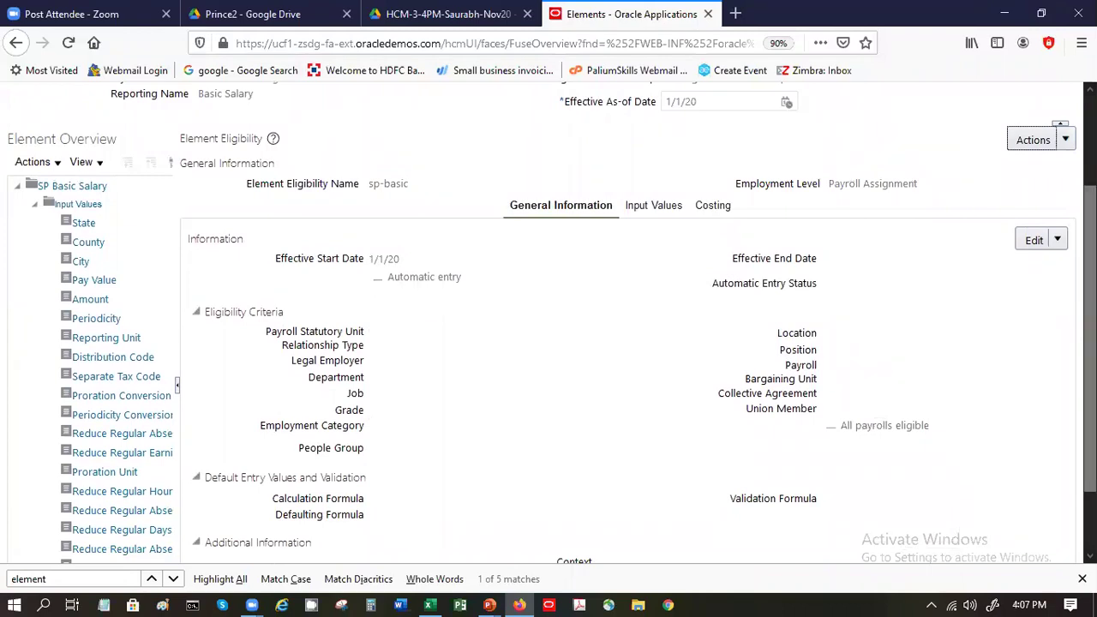
scroll(549, 322, "up", 4)
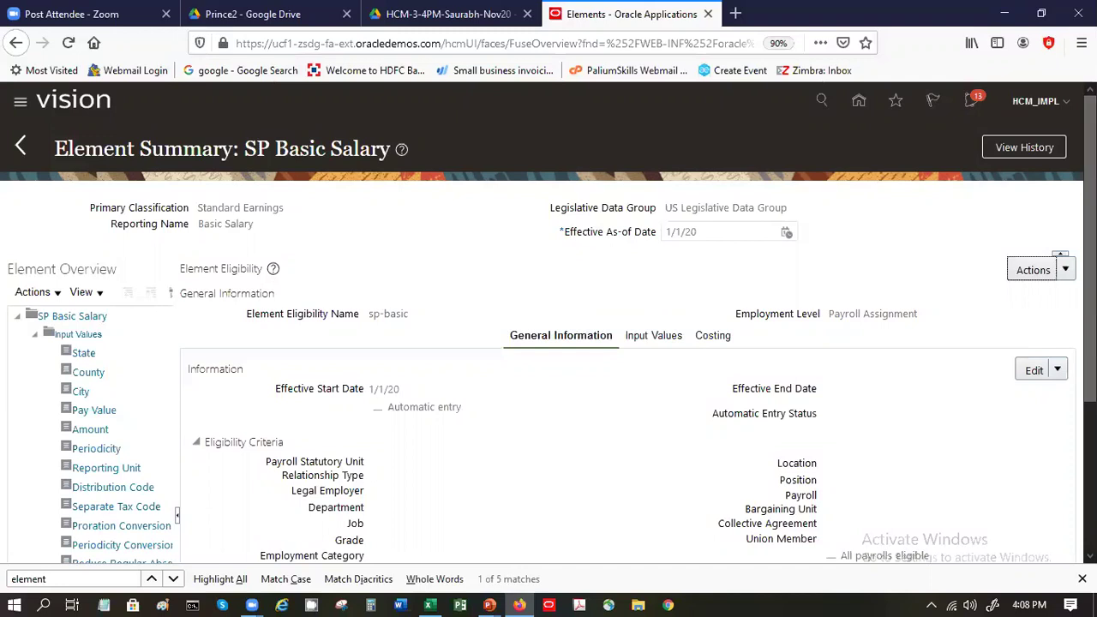
left_click(25, 151)
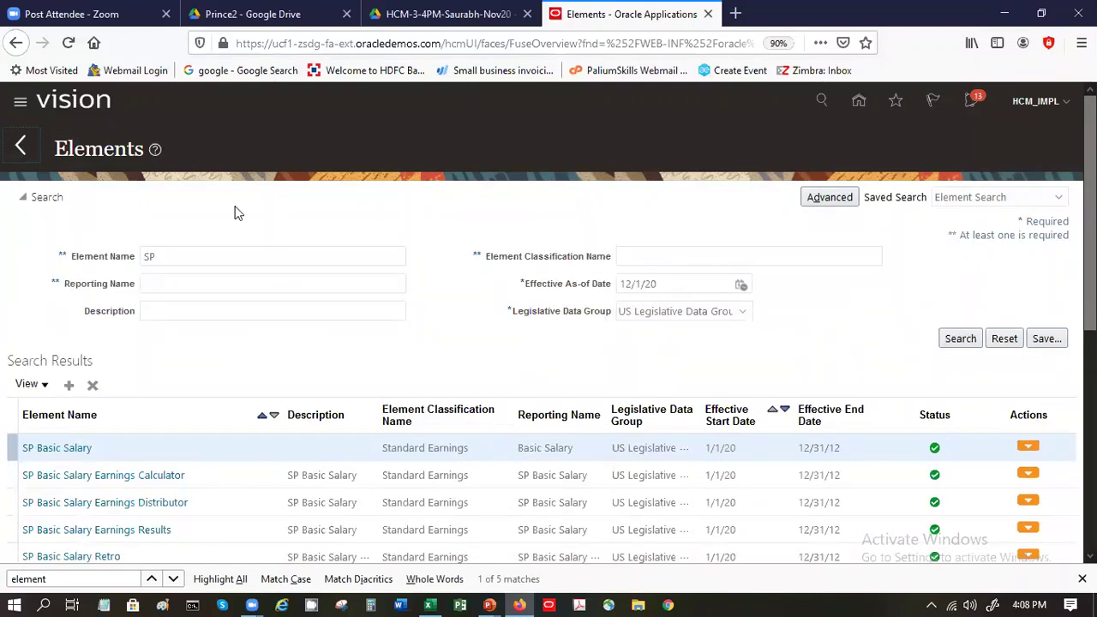
left_click(17, 154)
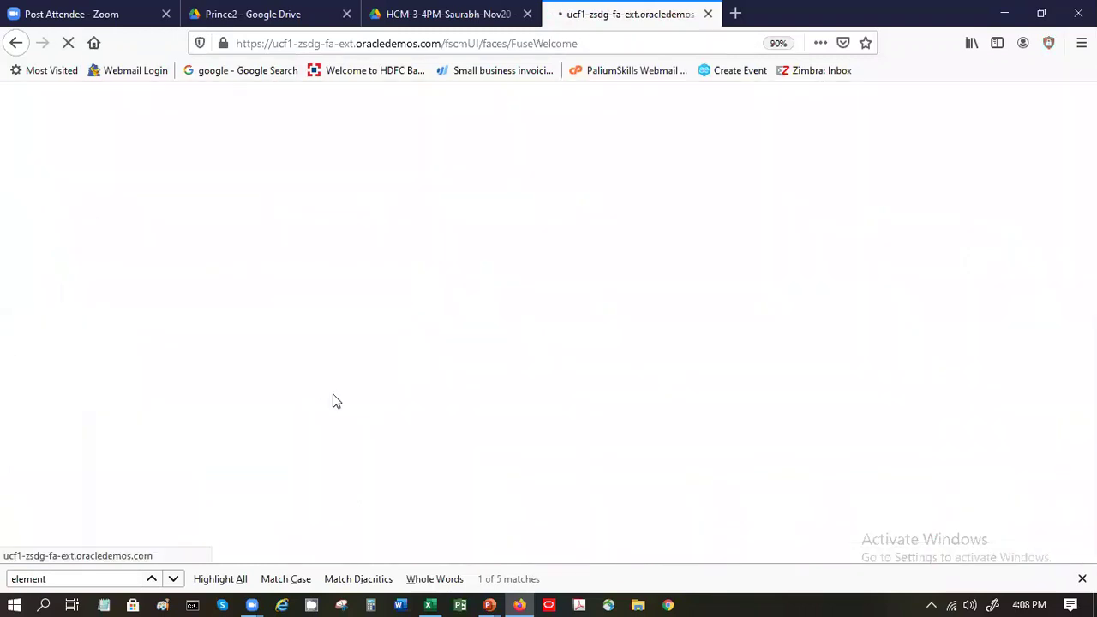
- Show all quick actions under My Client Groups, find Salary Basis among them and open it
double_click(61, 579)
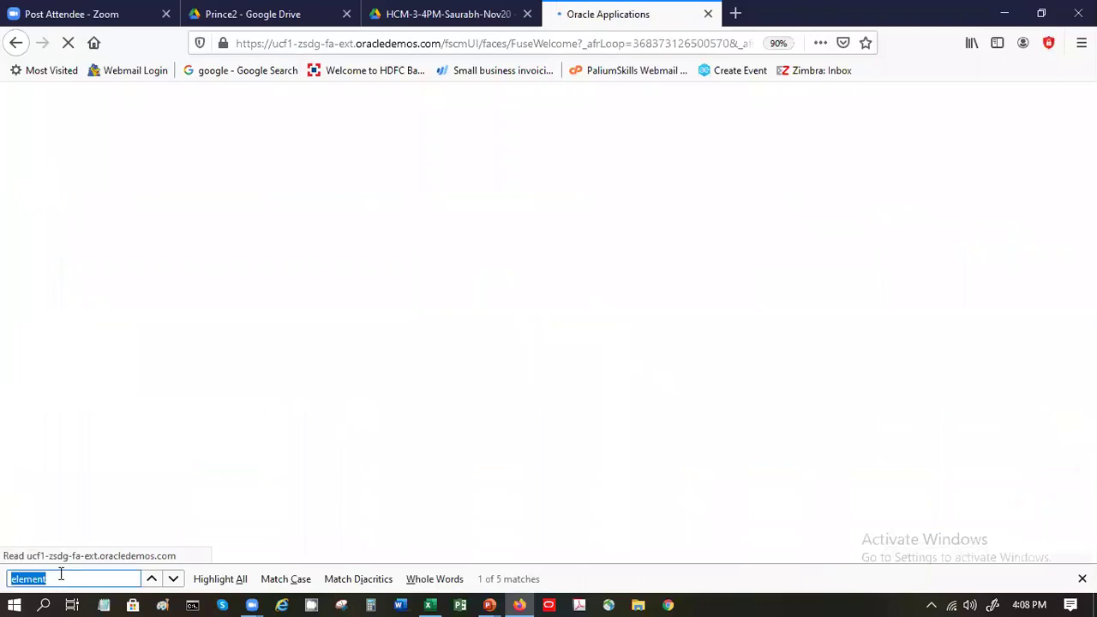
type("Sal")
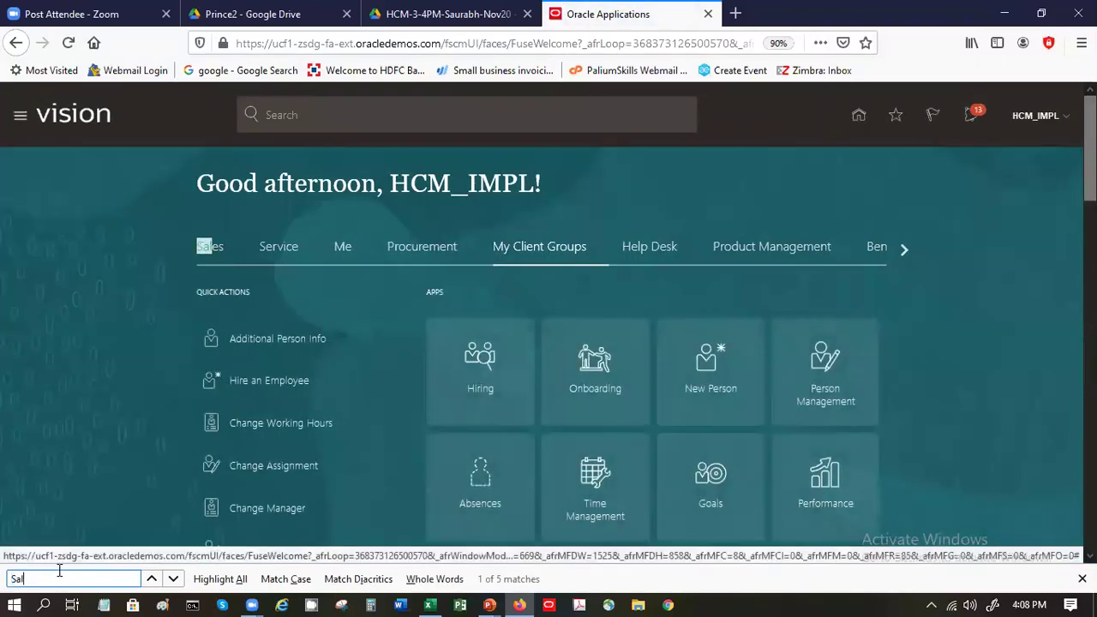
type("ary Basis")
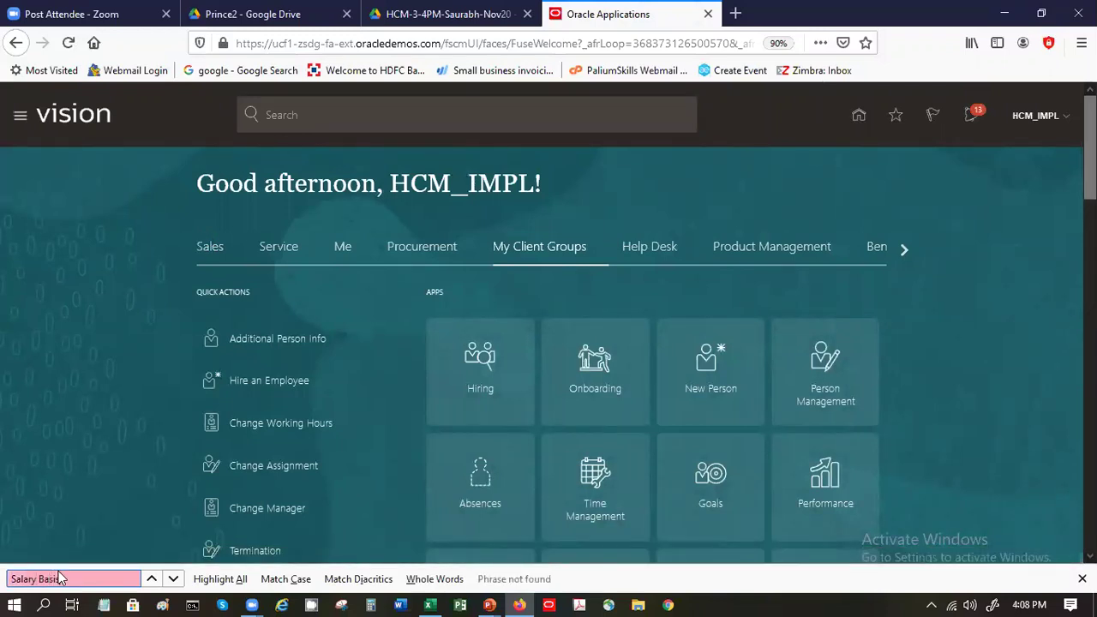
key("Page_Down")
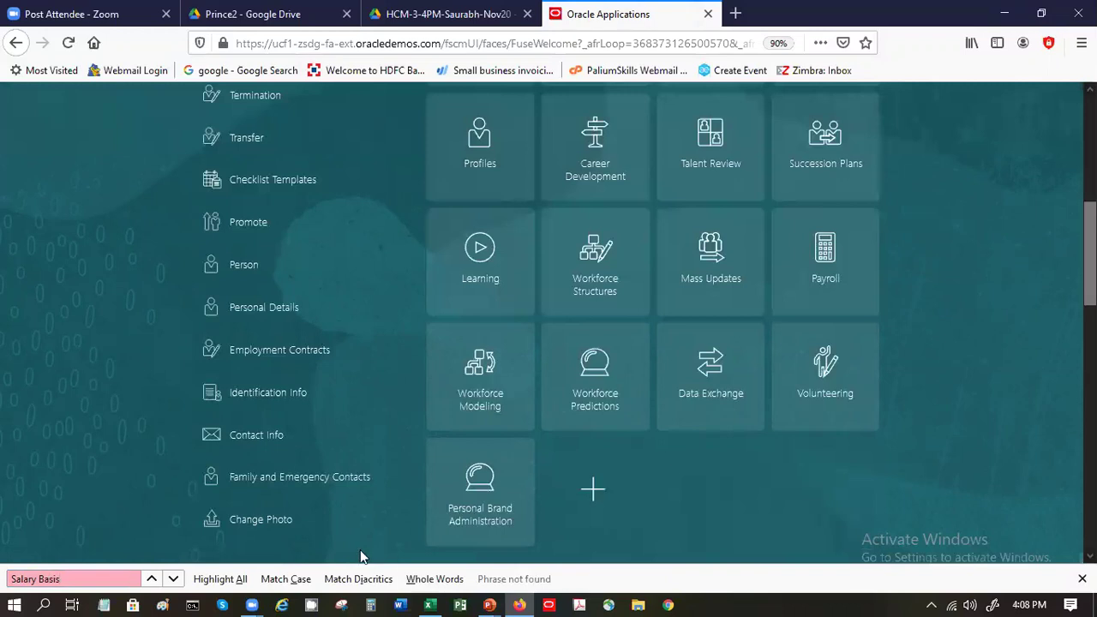
scroll(277, 289, "down", 6)
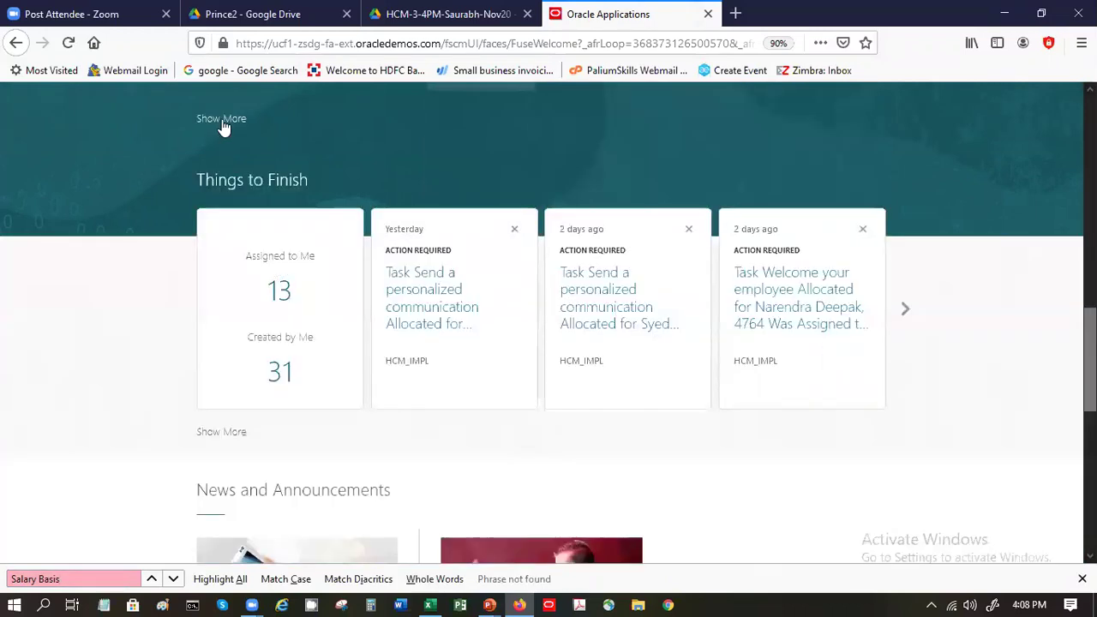
left_click(172, 578)
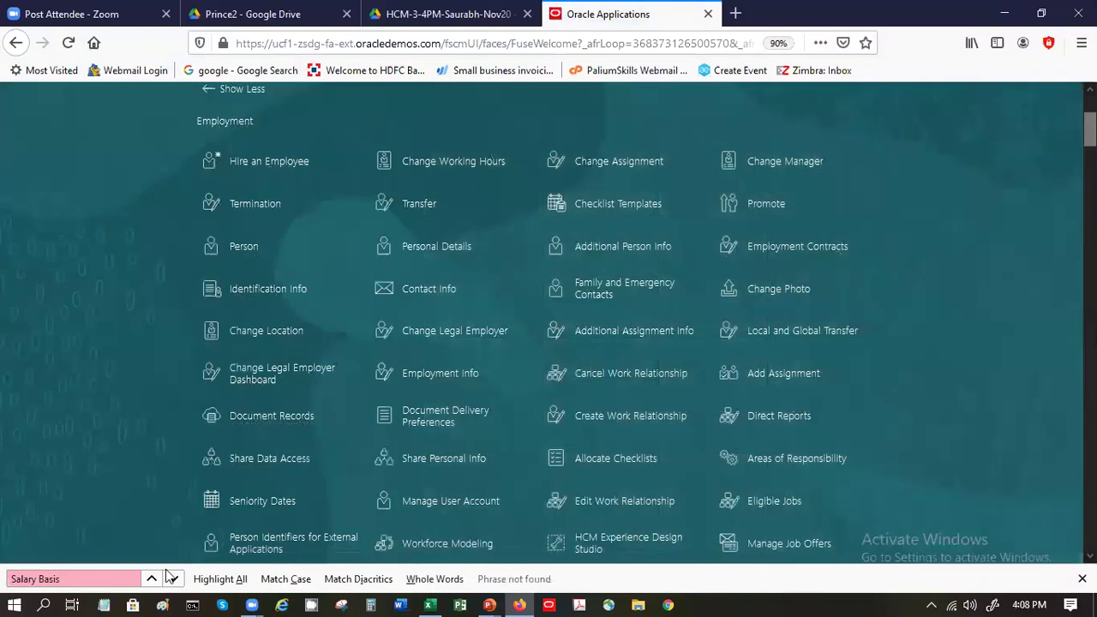
left_click(172, 578)
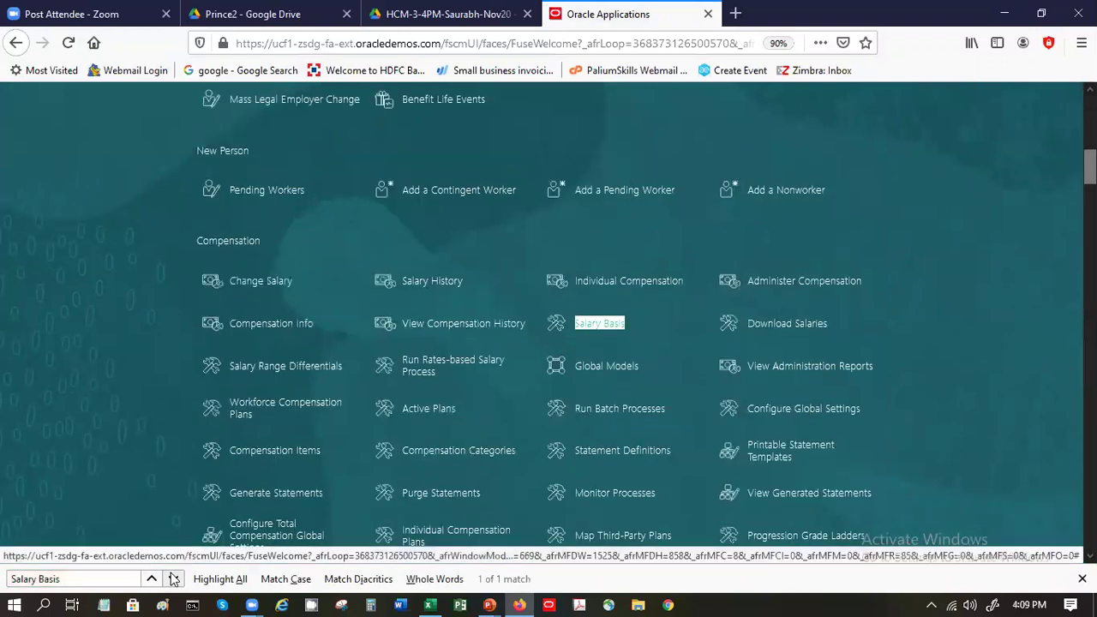
left_click(603, 327)
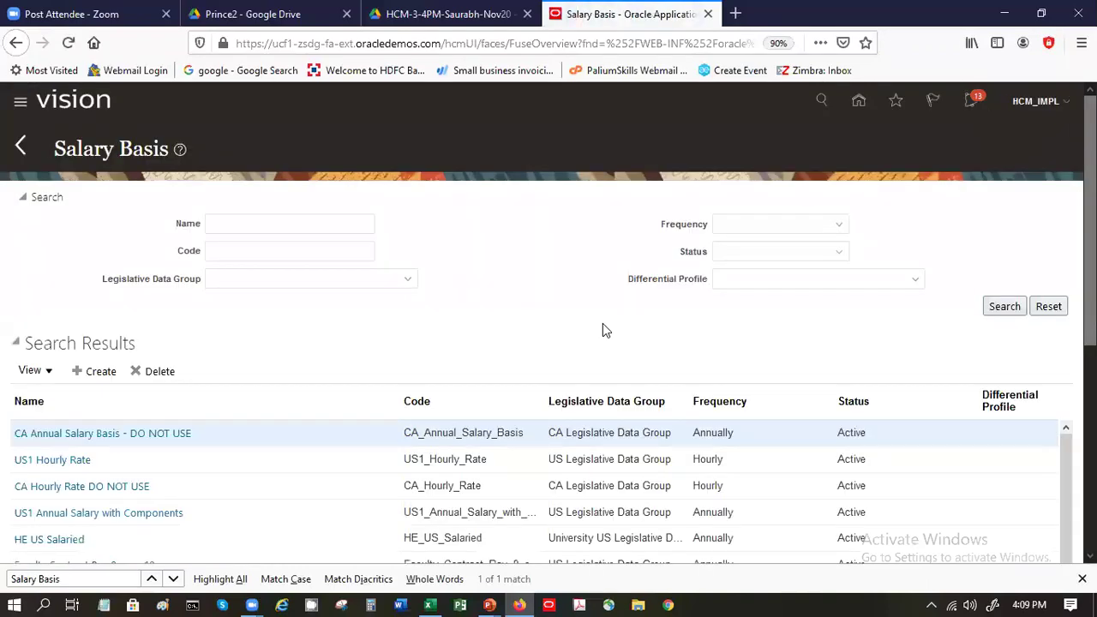
- Start a new salary basis named SP Salary Basis and assign it to the US Legislative Data Group
left_click(104, 372)
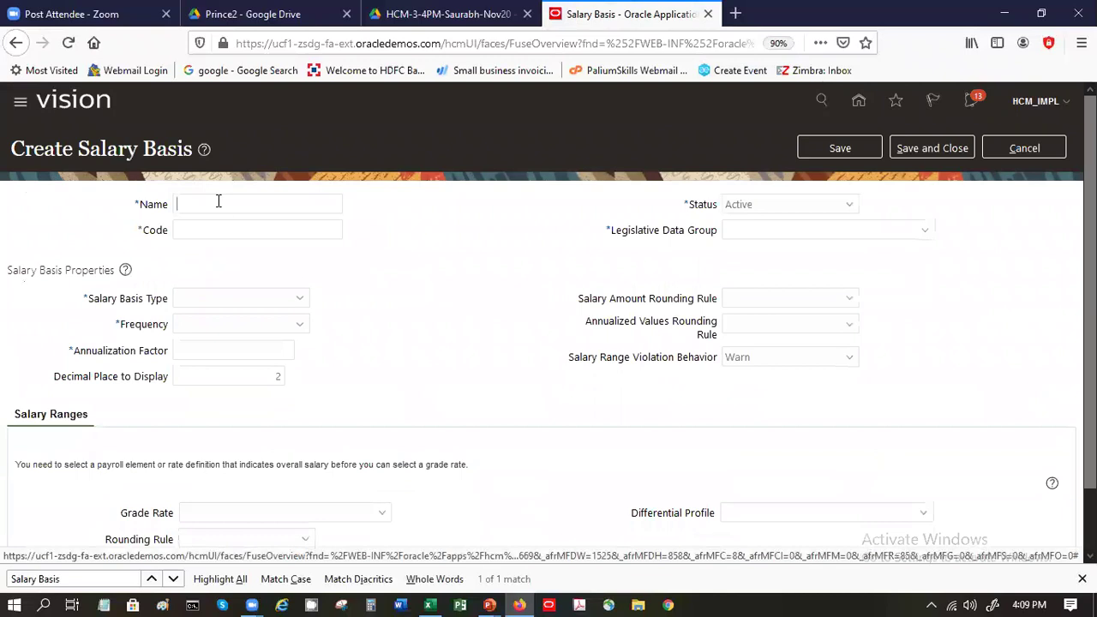
type("SP Salary Basis")
key("Tab")
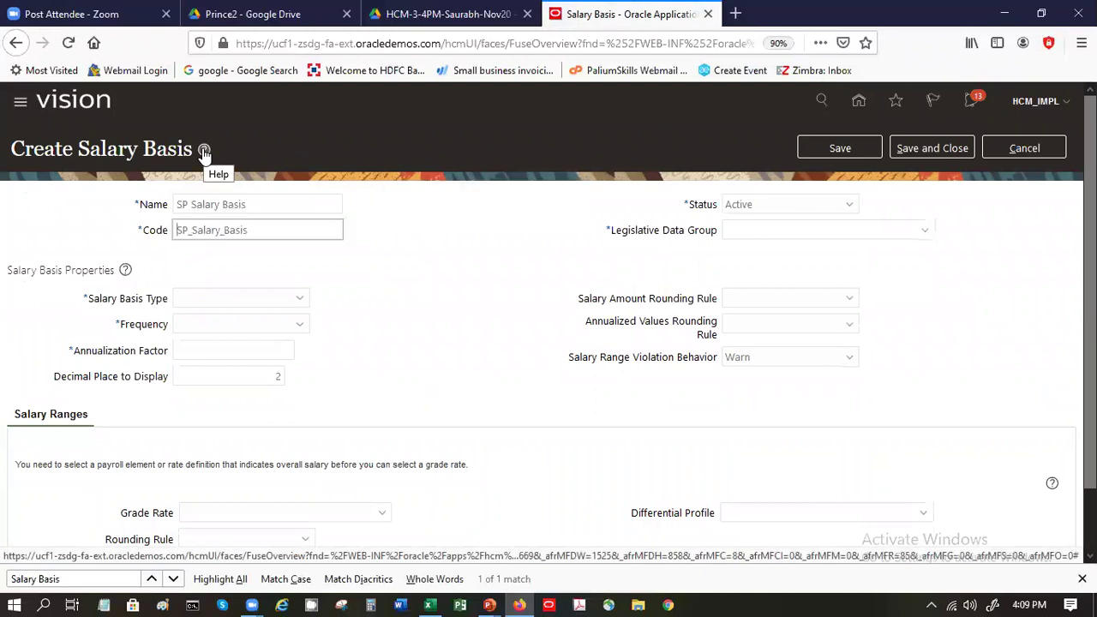
left_click(892, 232)
type("us ")
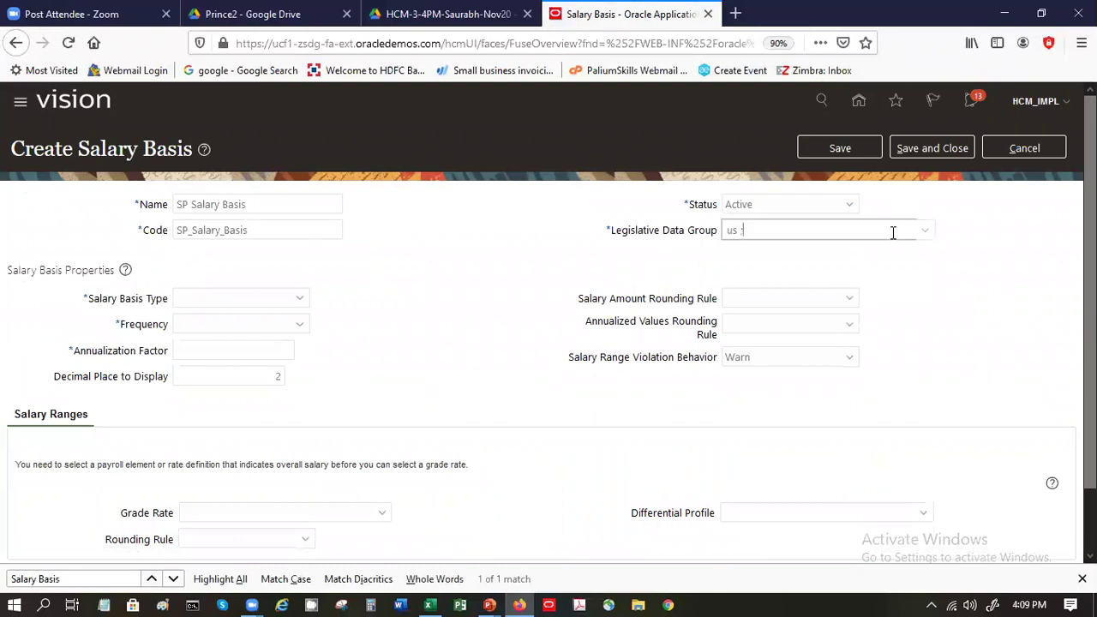
type("le")
key("Tab")
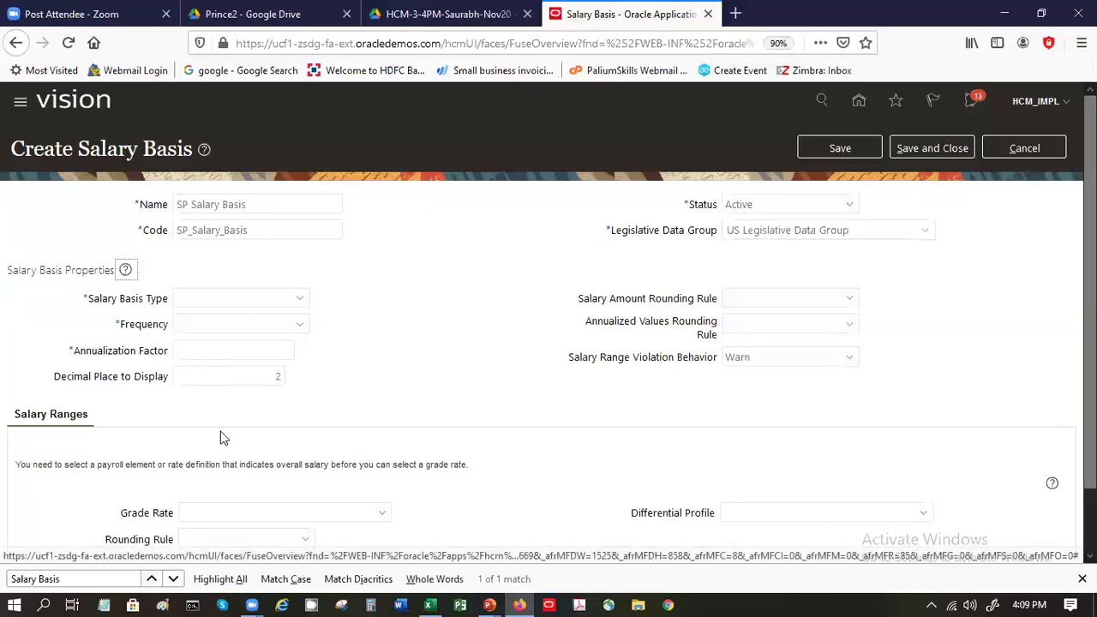
- Set the salary basis type to Salary amount is determined by user and the frequency to Monthly
left_click(256, 298)
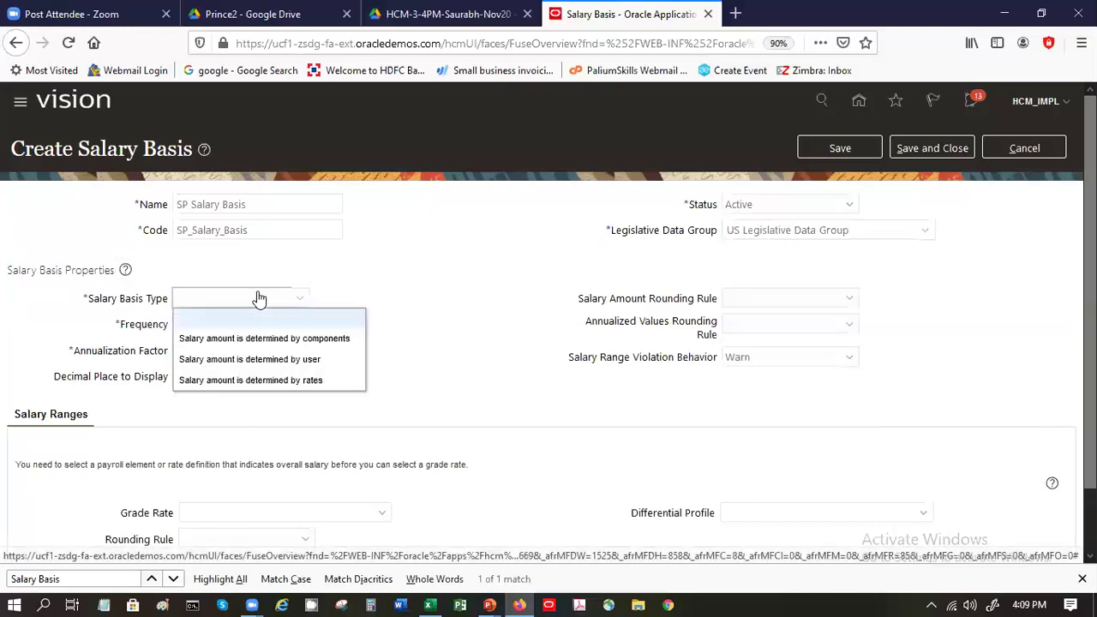
left_click(275, 361)
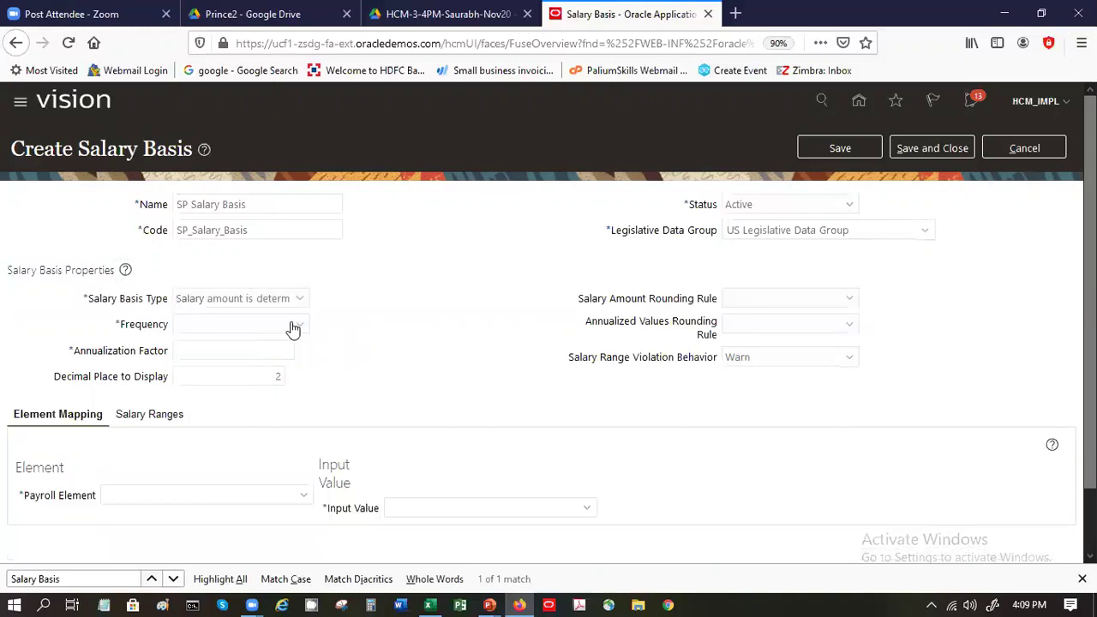
left_click(293, 327)
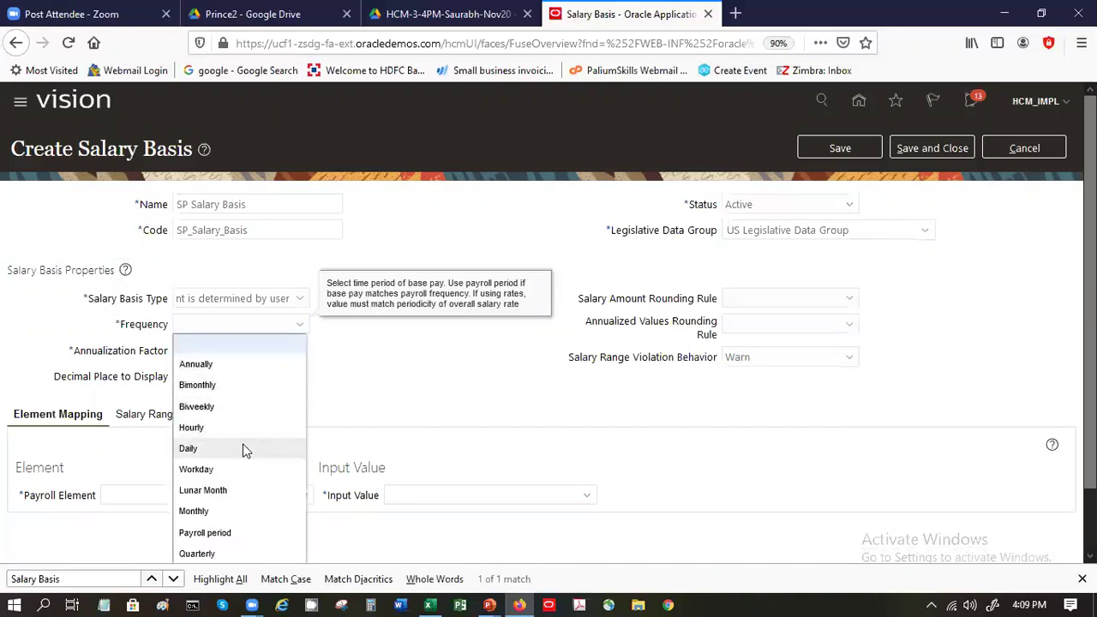
left_click(240, 512)
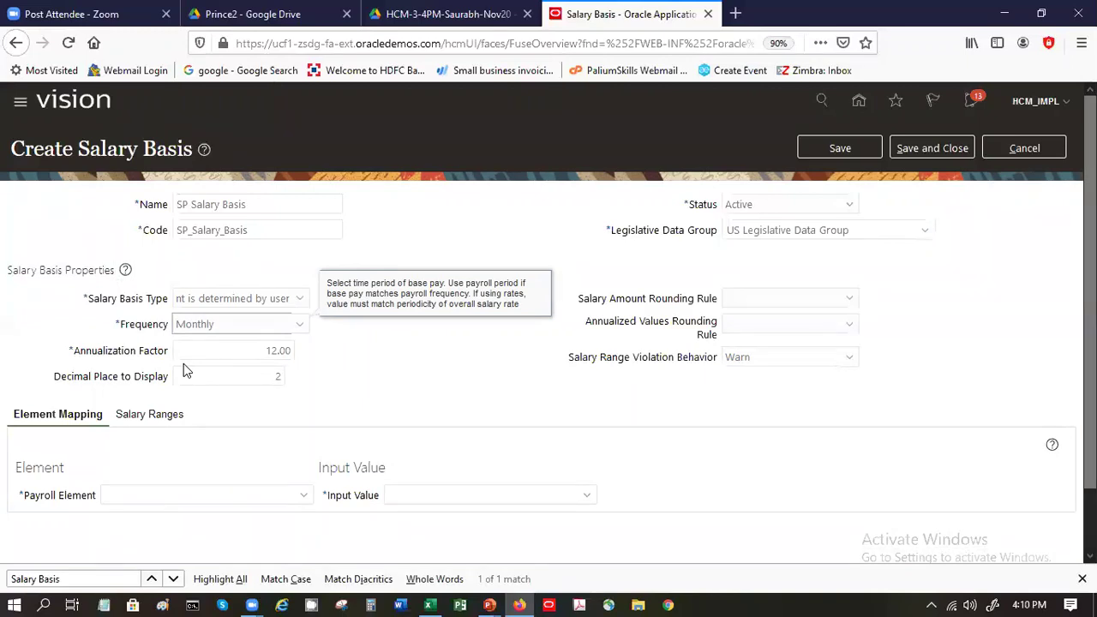
- Map the salary basis to the SP Basic Salary payroll element with Amount as the input value
scroll(1088, 291, "down", 2)
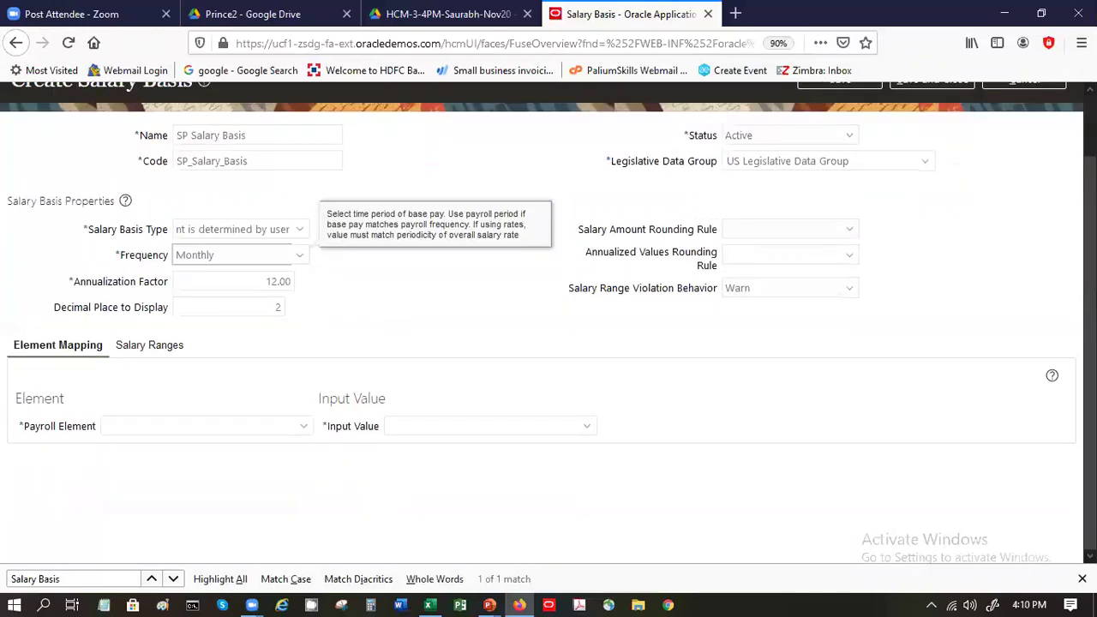
left_click(191, 428)
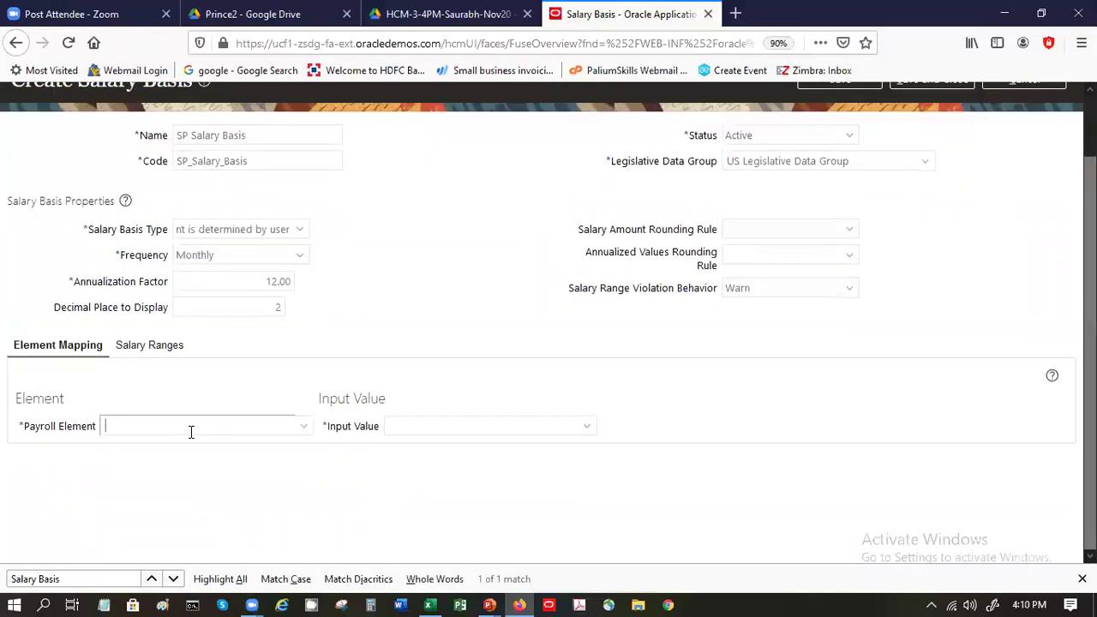
type("SP B")
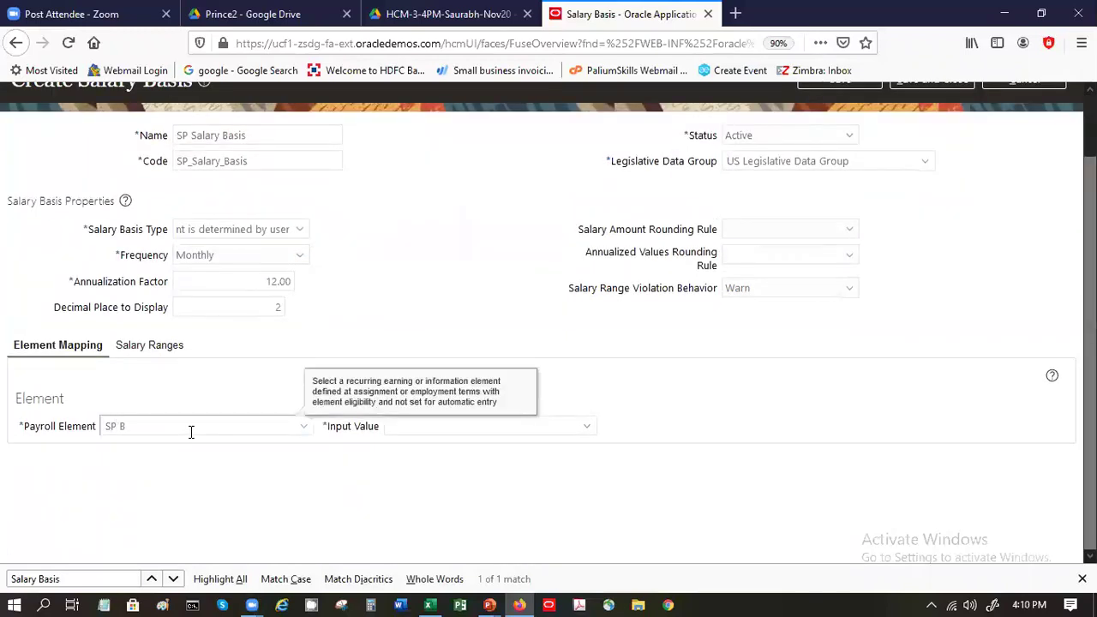
type("asic")
key("Tab")
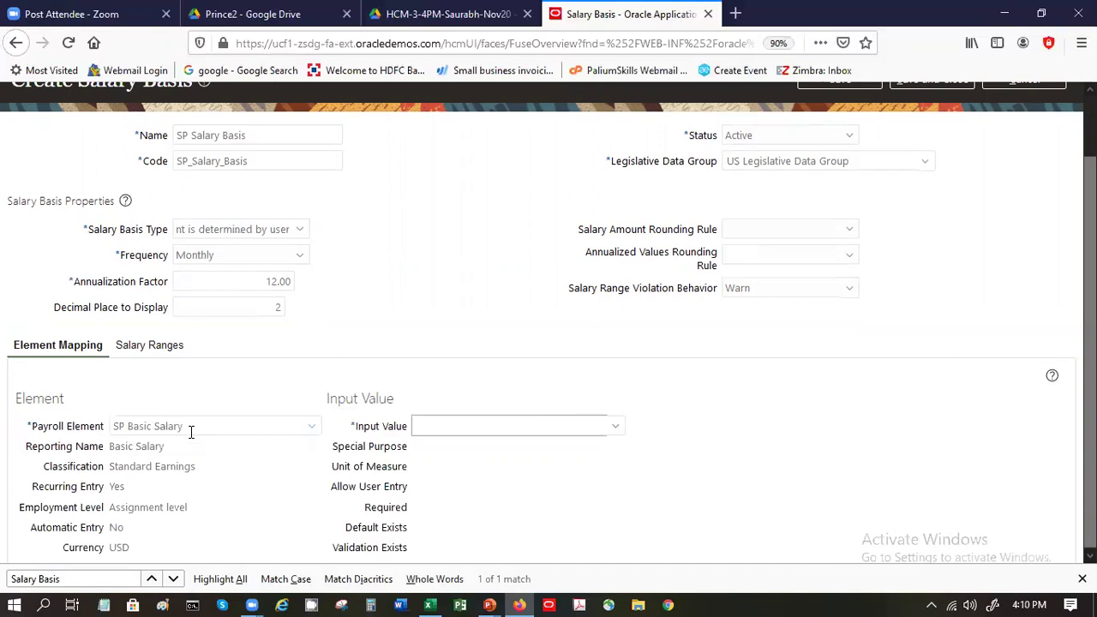
left_click(617, 426)
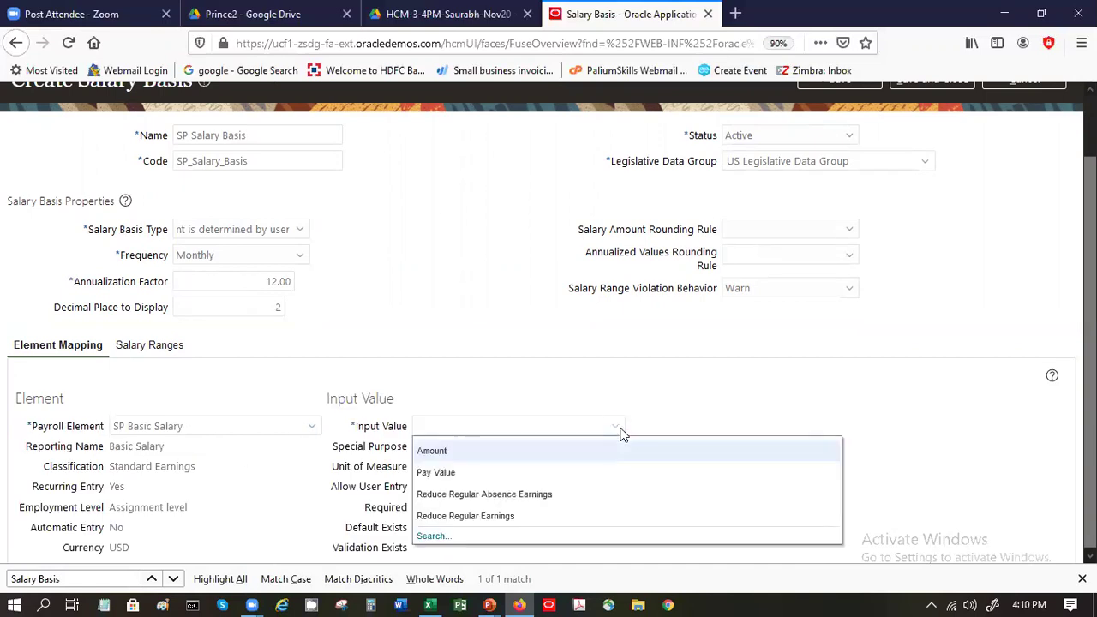
left_click(494, 451)
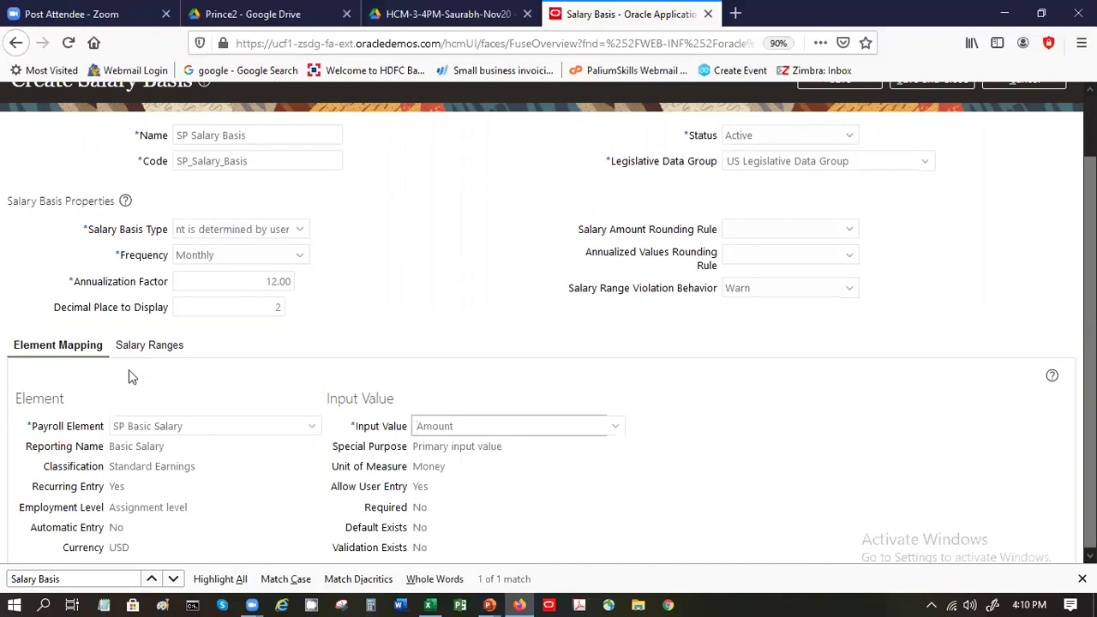
- Set the salary range grade rate to US Annual Salary Grade Rate, then save and close the salary basis
left_click(146, 350)
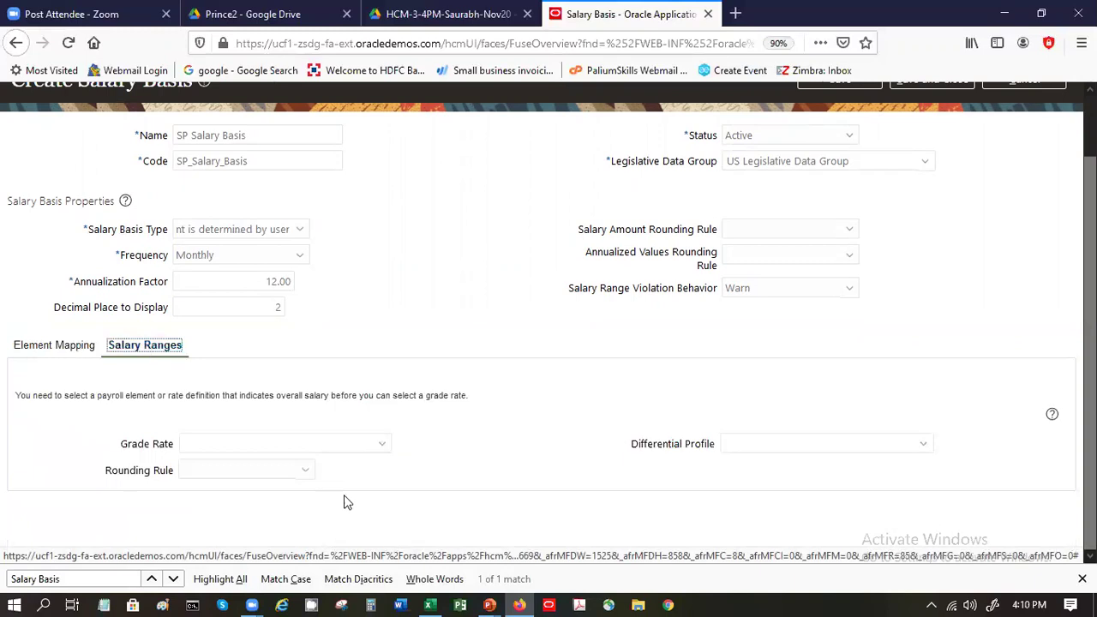
left_click(382, 443)
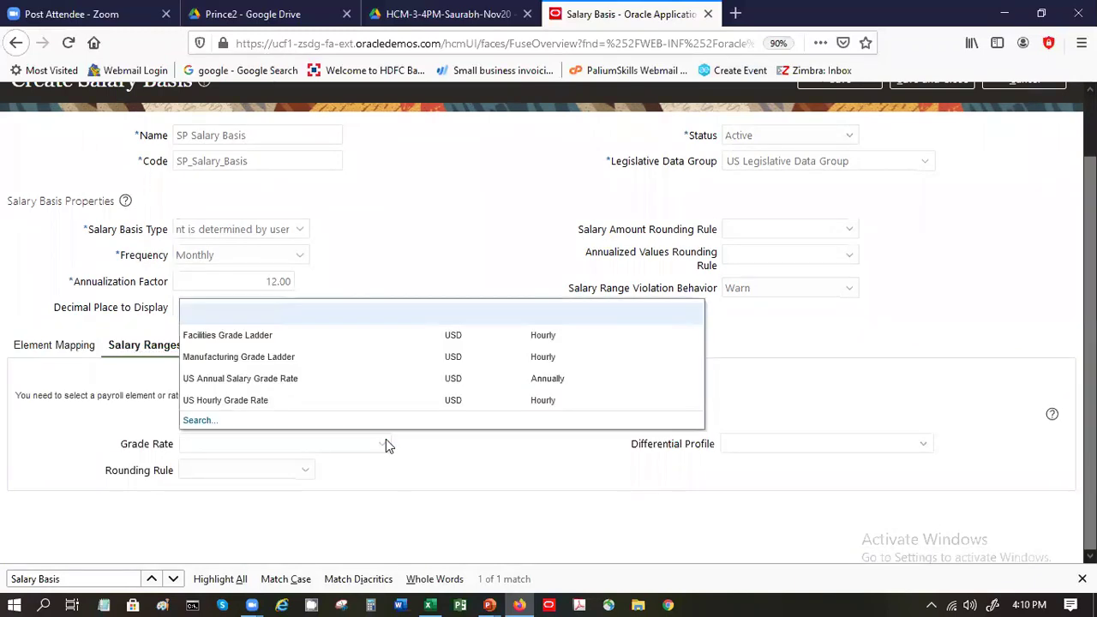
left_click(359, 382)
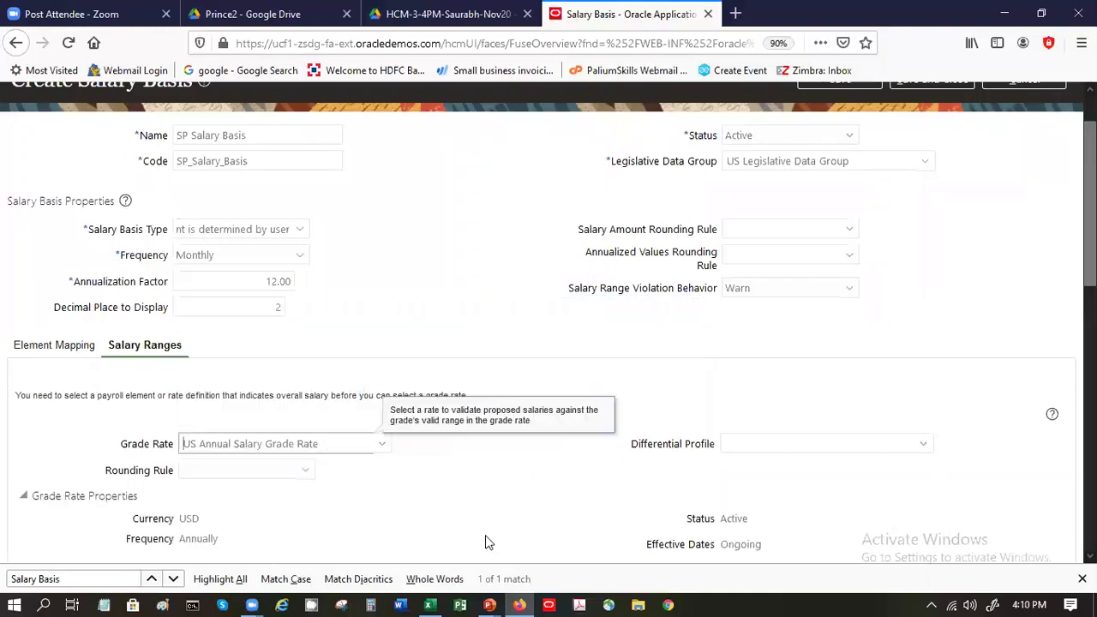
scroll(541, 322, "down", 5)
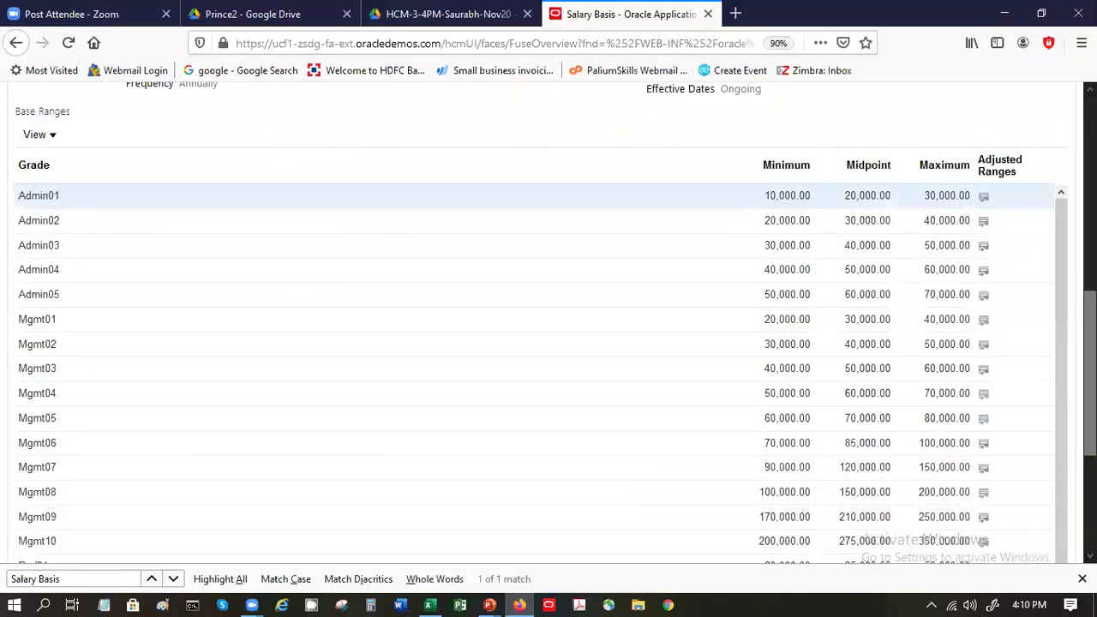
scroll(542, 343, "up", 5)
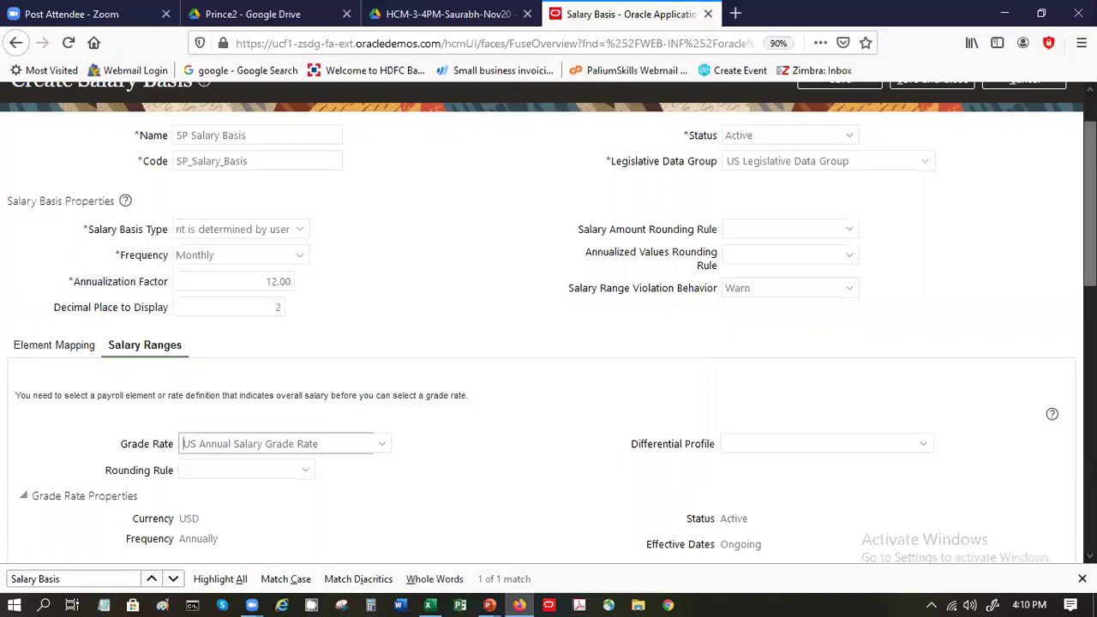
scroll(548, 342, "up", 1)
left_click(918, 148)
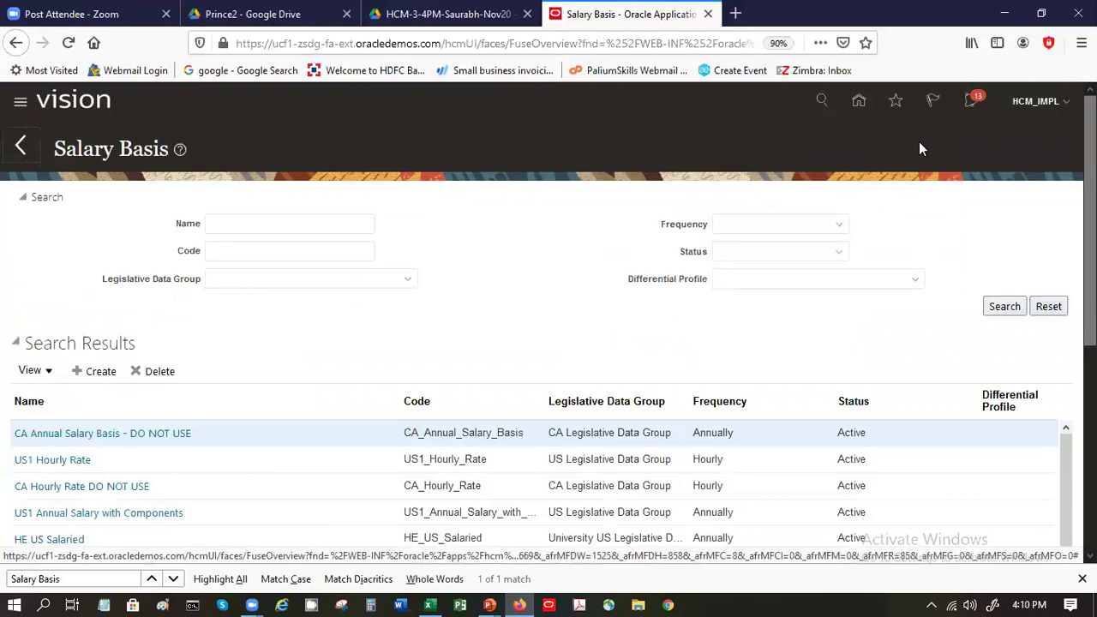
- Return to the home page, open Person Management and search for the employee by first name
left_click(20, 146)
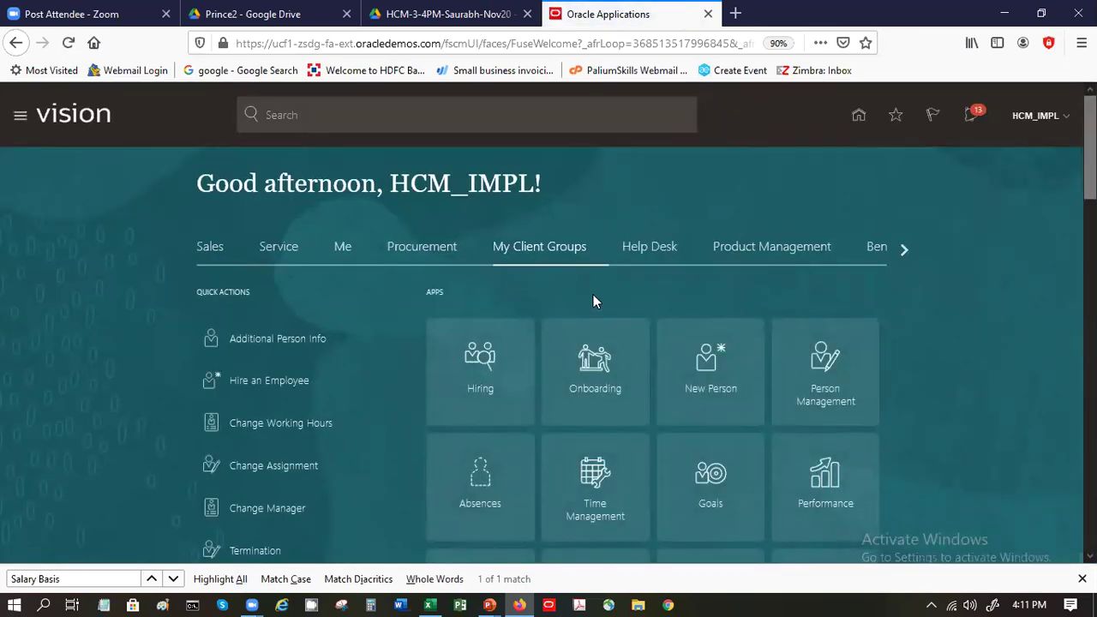
left_click(808, 394)
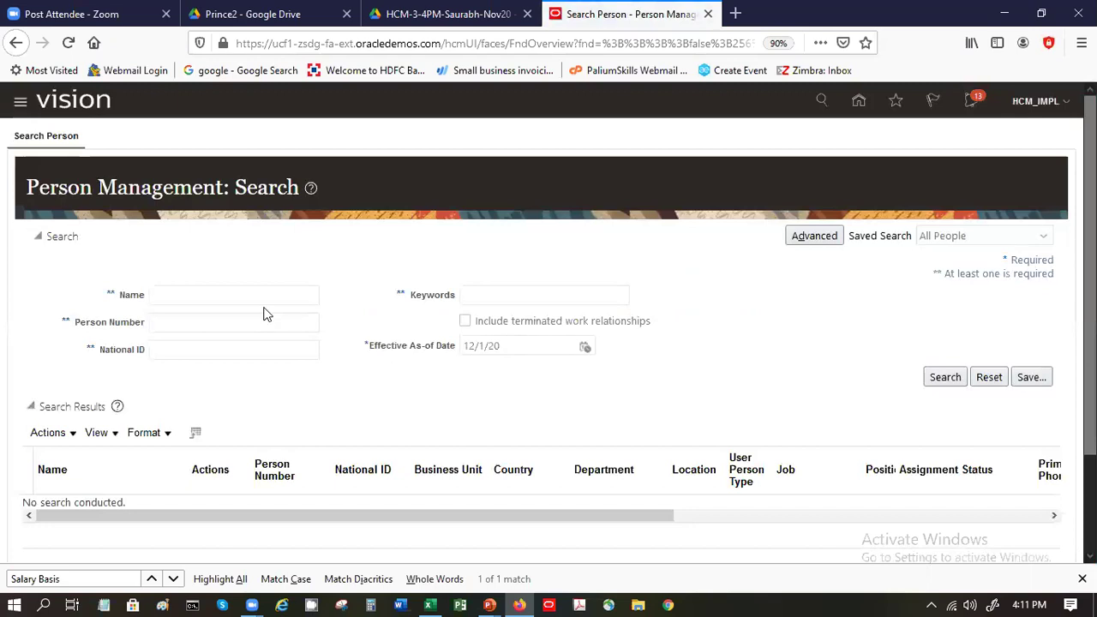
type("Sadiq")
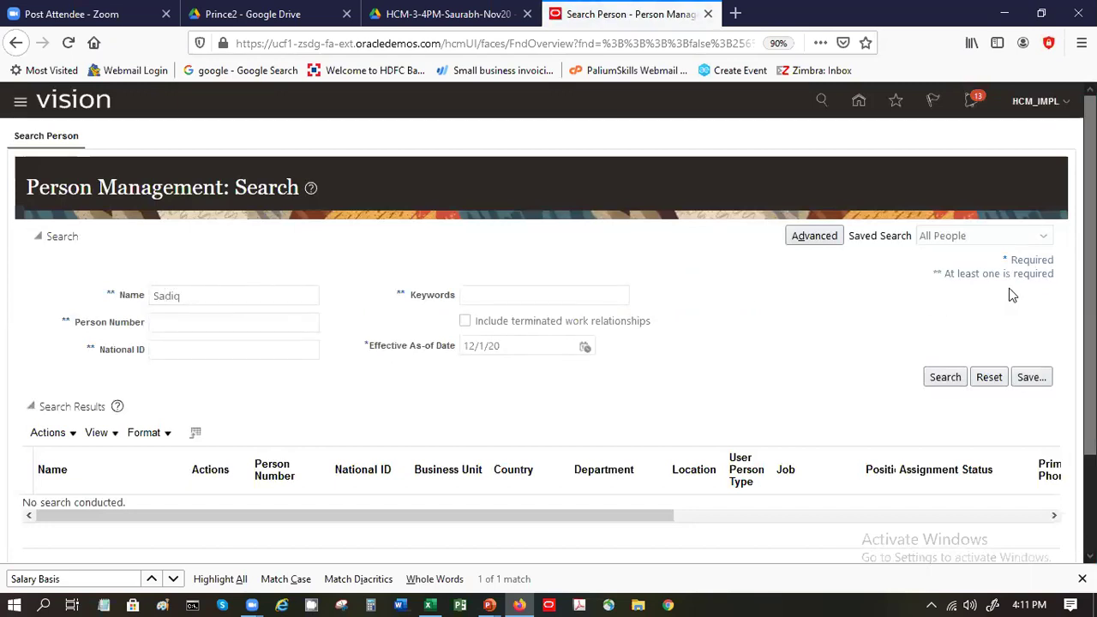
scroll(1087, 326, "down", 2)
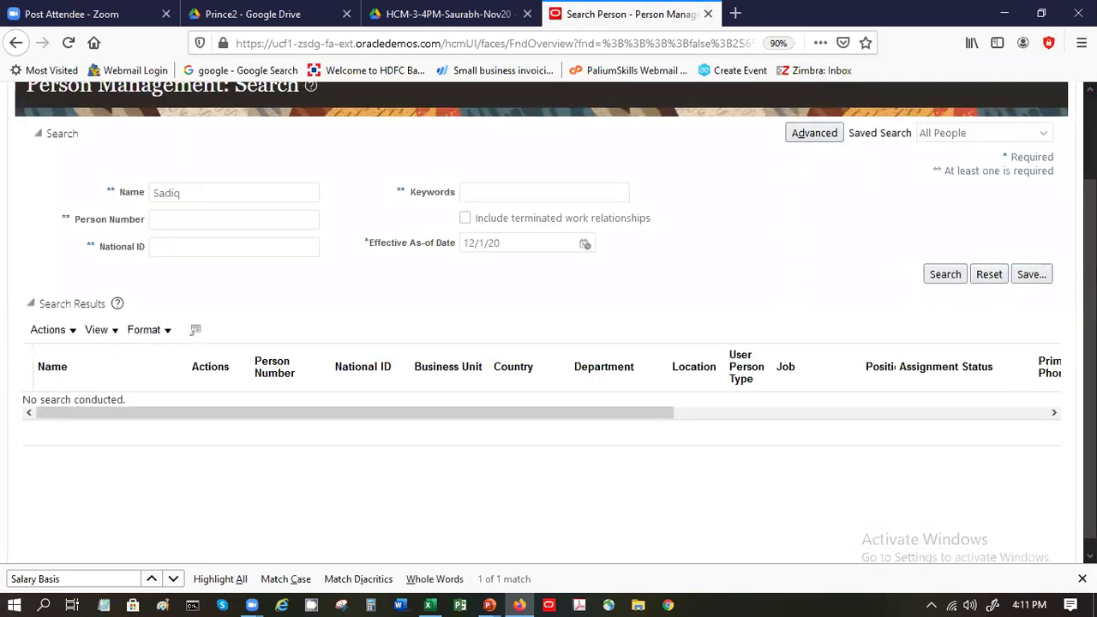
key("Return")
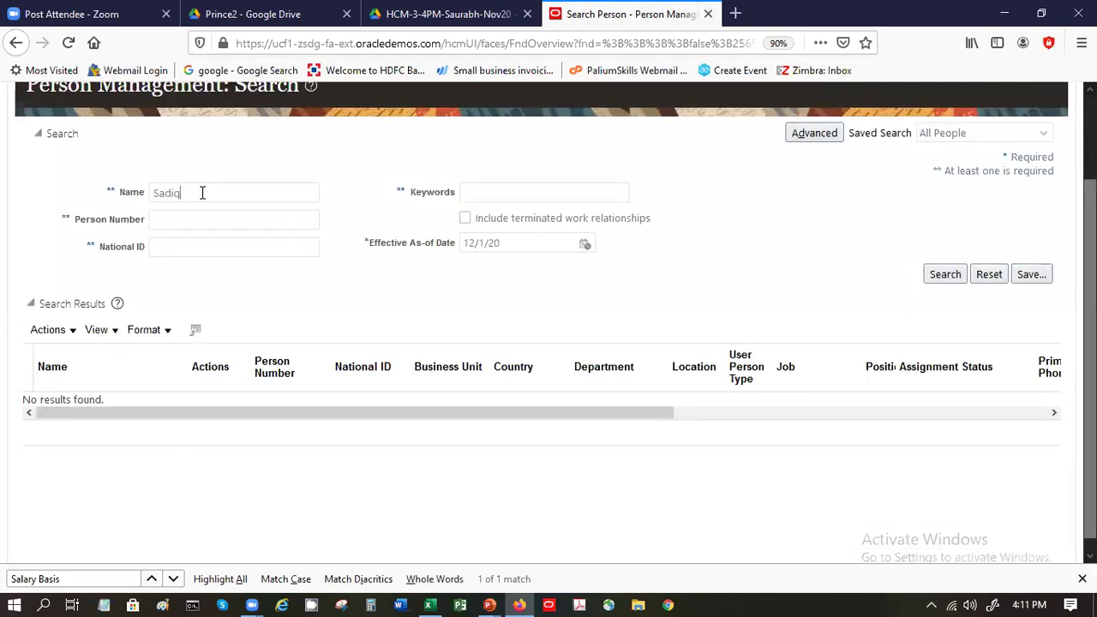
- Retry the person search with a longer and a shortened spelling of the employee's first name
type("ue")
left_click(944, 275)
left_click(220, 184)
left_click_drag(219, 185, 171, 184)
key("BackSpace")
key("BackSpace")
key("BackSpace")
key("BackSpace")
left_click(174, 191)
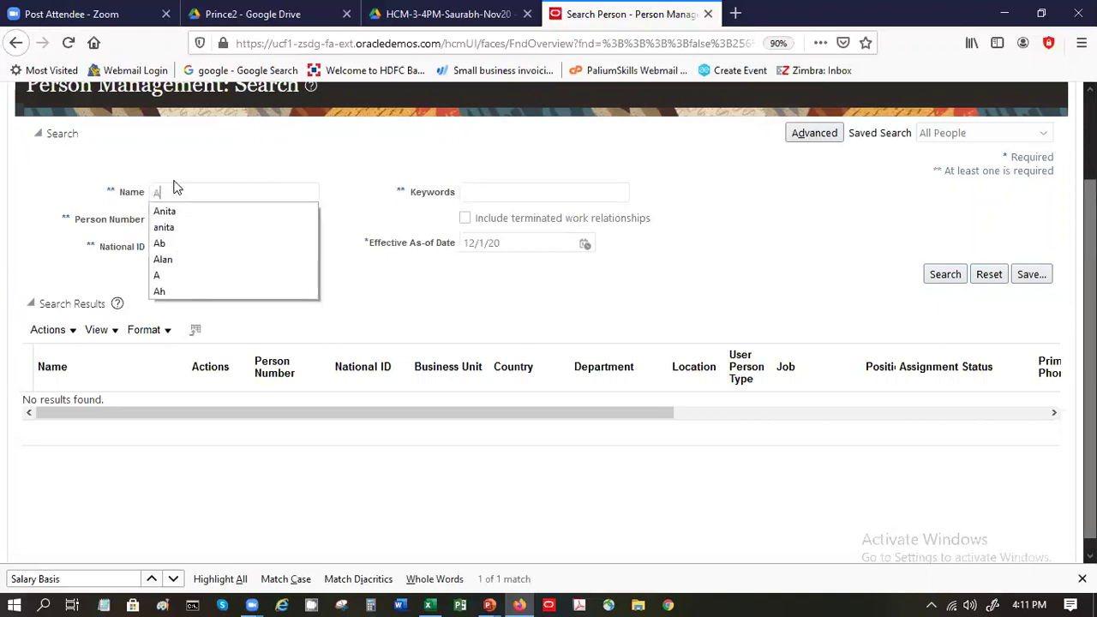
key("Escape")
type("SAD")
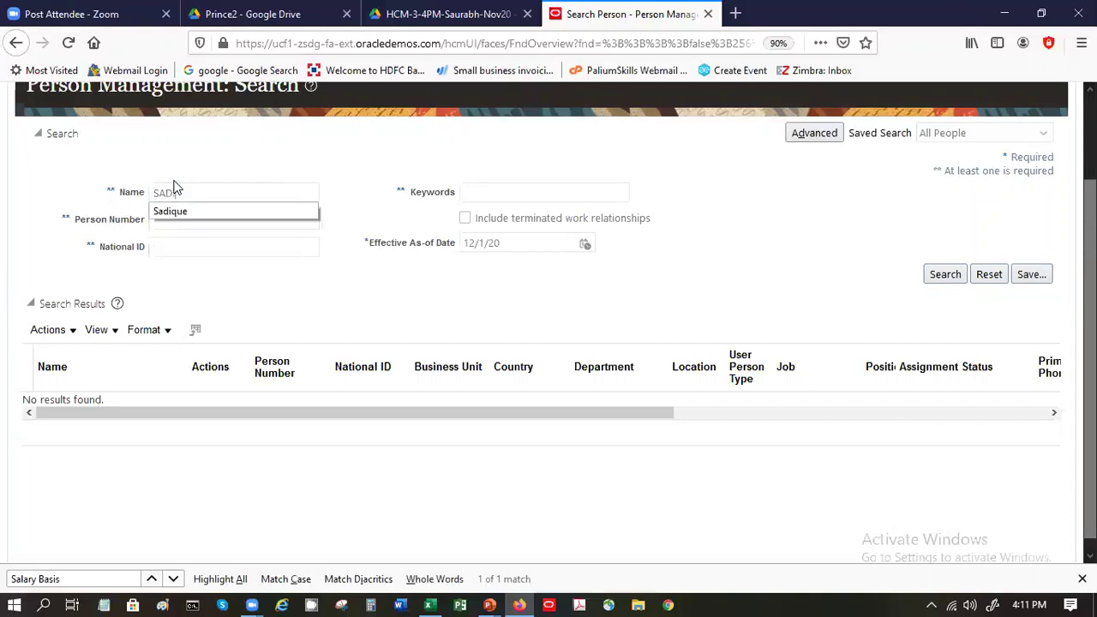
type("I")
left_click(946, 274)
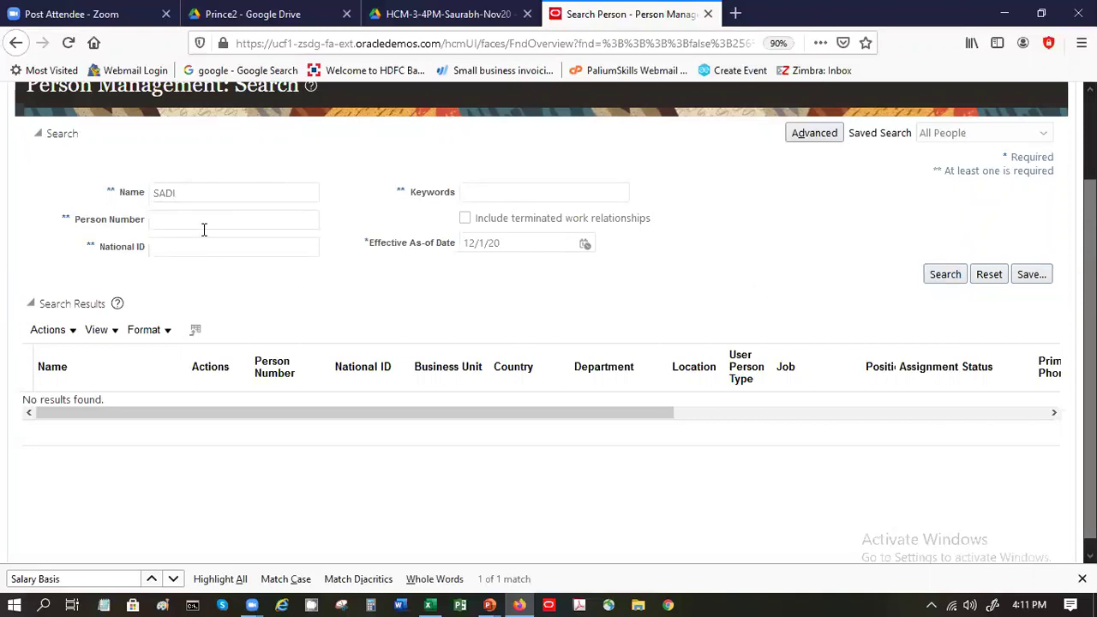
- Search for people by a different first name and open Change Salary for the HC Buyer in the results
double_click(200, 197)
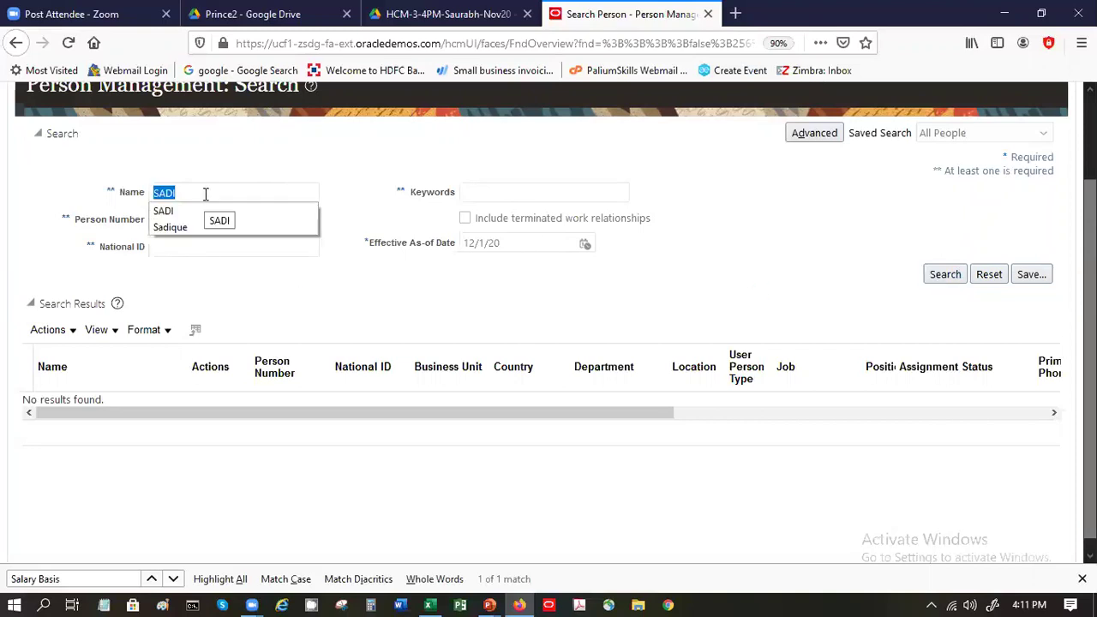
key("BackSpace")
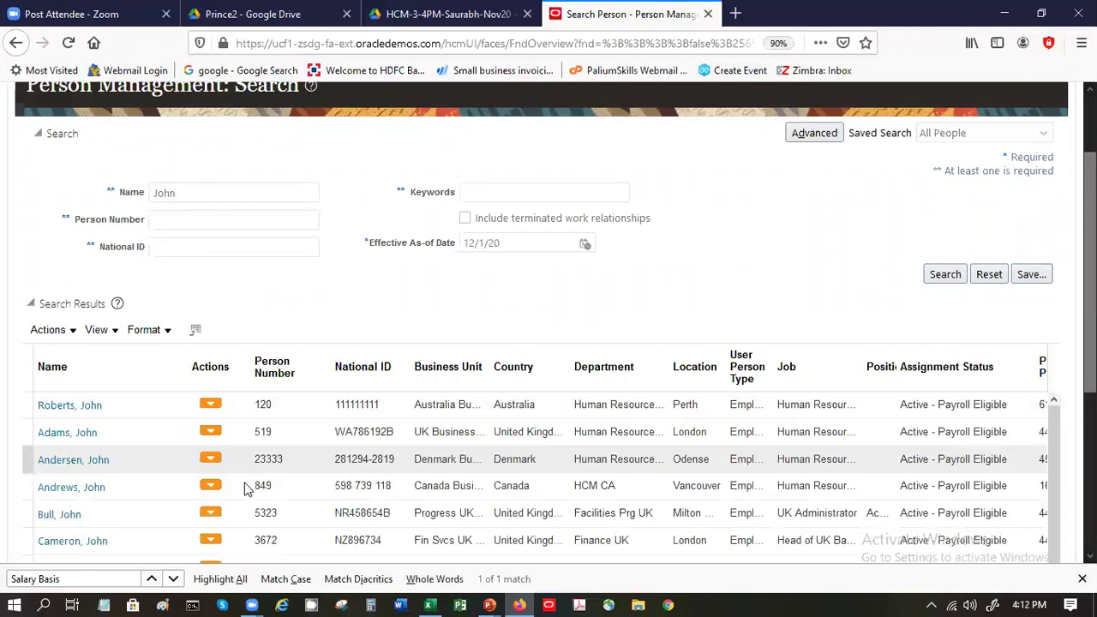
scroll(549, 343, "down", 3)
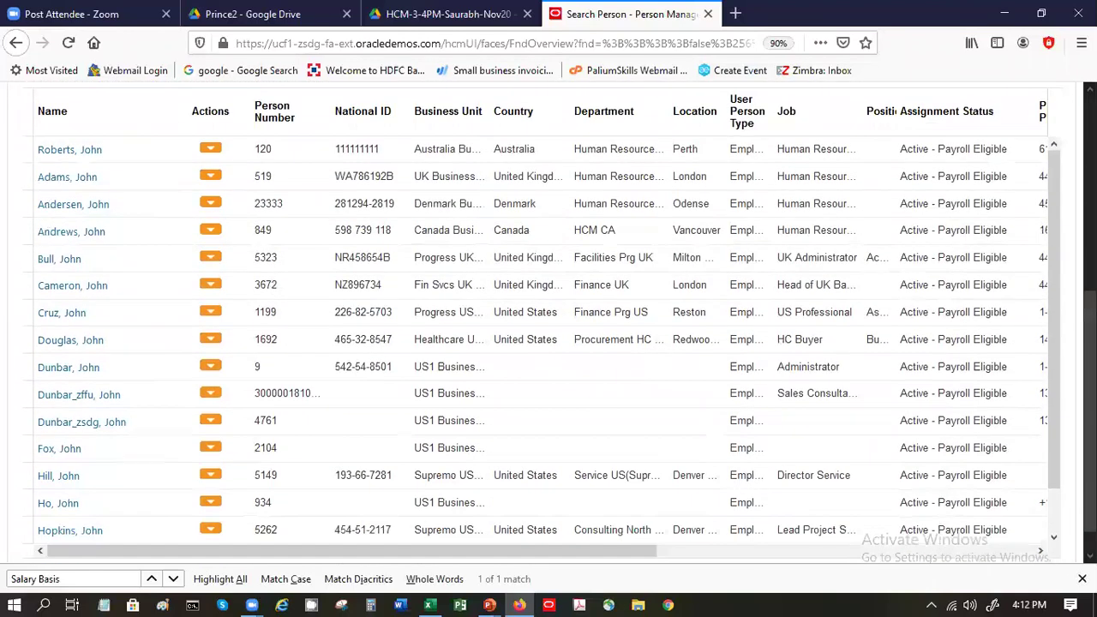
left_click(212, 340)
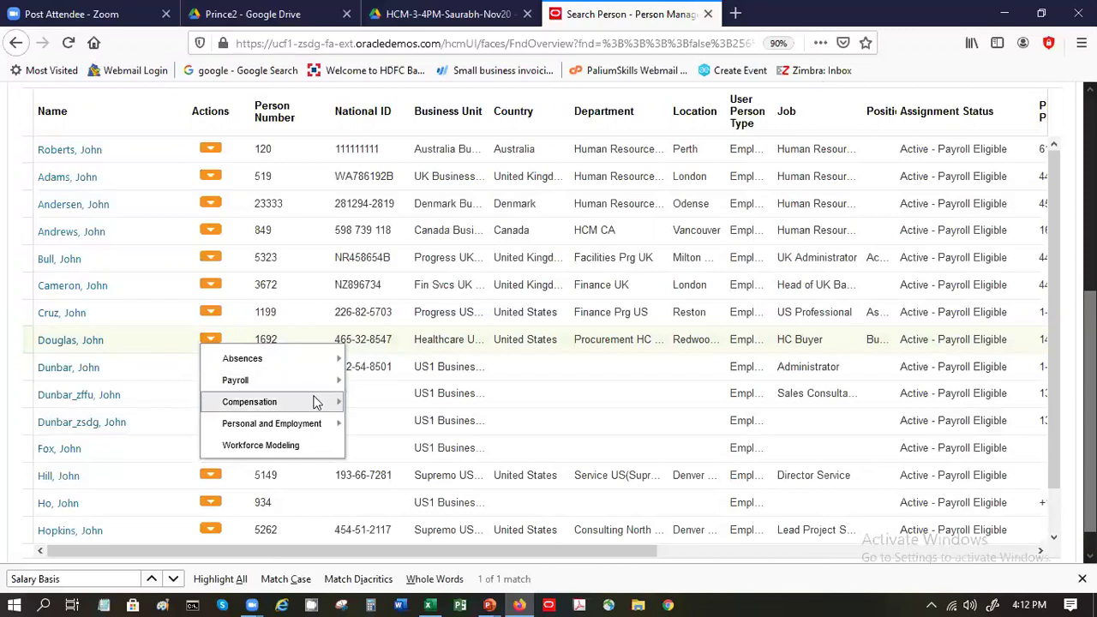
mouse_move(316, 401)
left_click(433, 408)
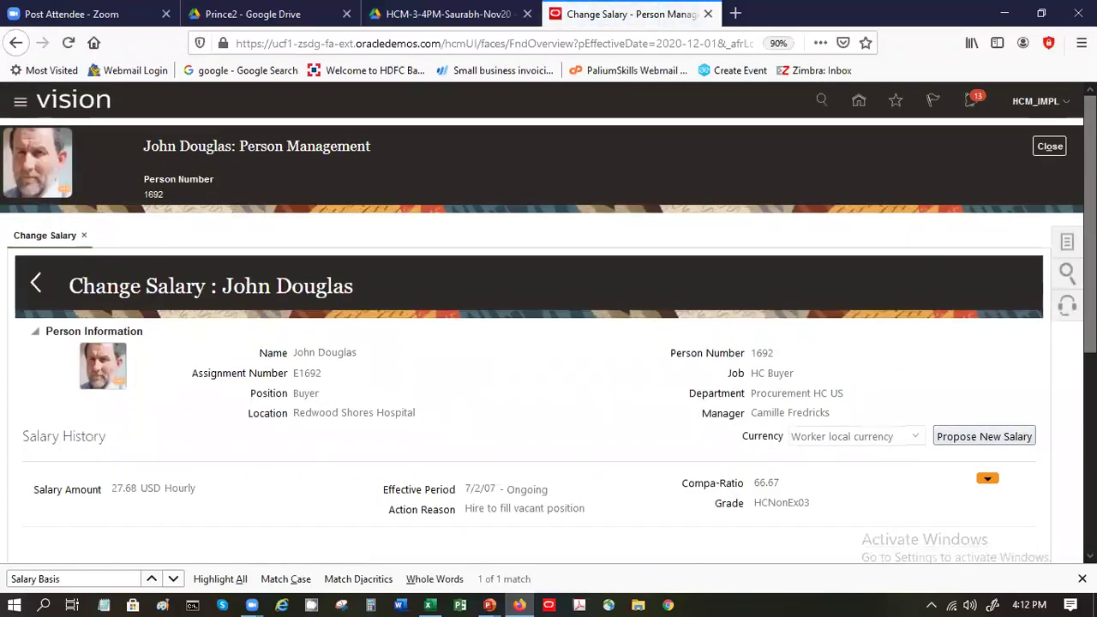
- Start a new salary proposal for the employee with the start date 5/1/20
scroll(806, 441, "down", 4)
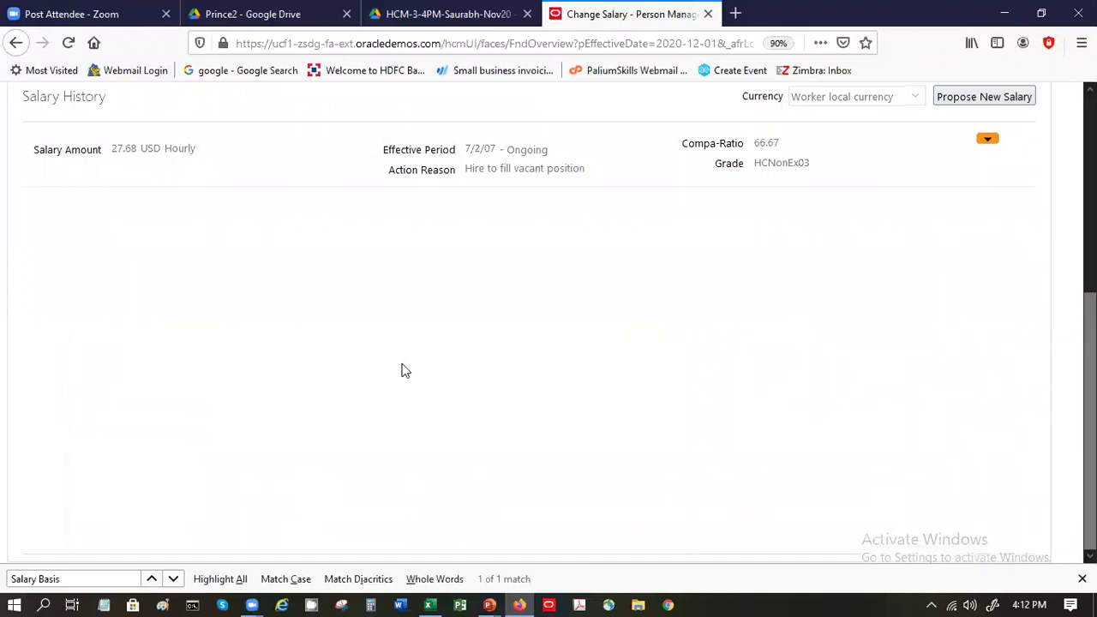
scroll(406, 370, "up", 4)
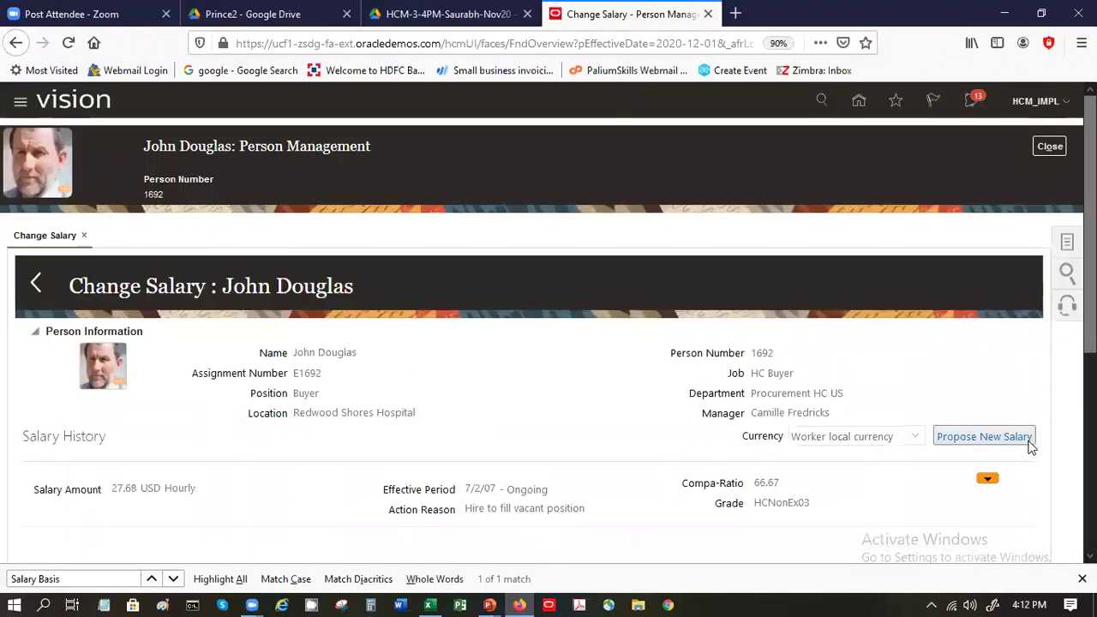
left_click(1024, 441)
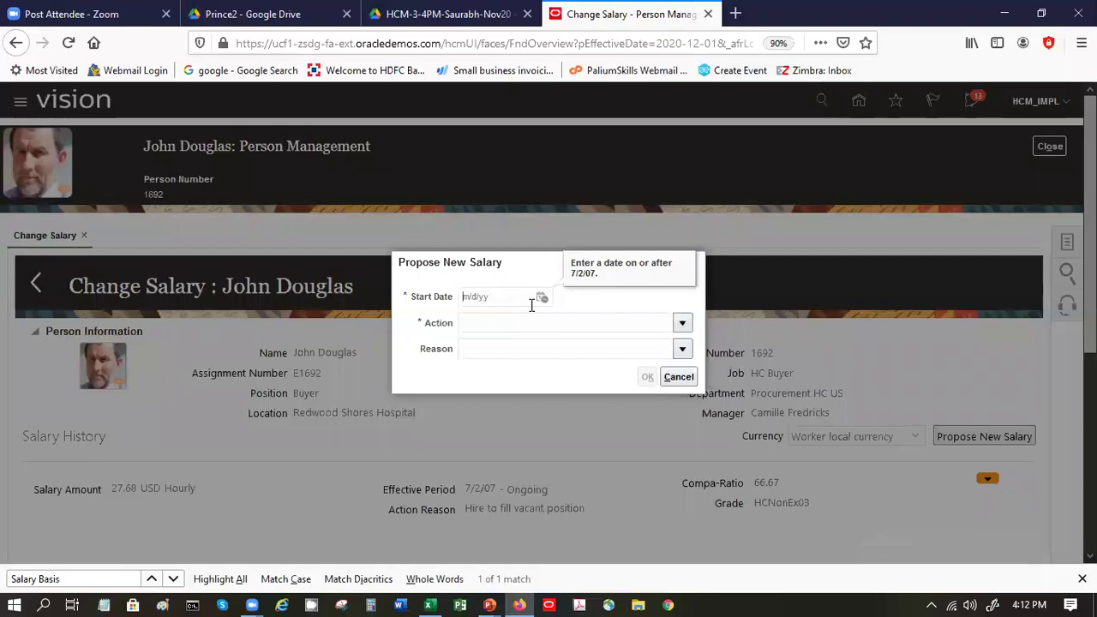
type("1")
type("/1")
key("BackSpace")
type("1/")
key("BackSpace")
key("BackSpace")
key("BackSpace")
type("5/1/2020")
key("Tab")
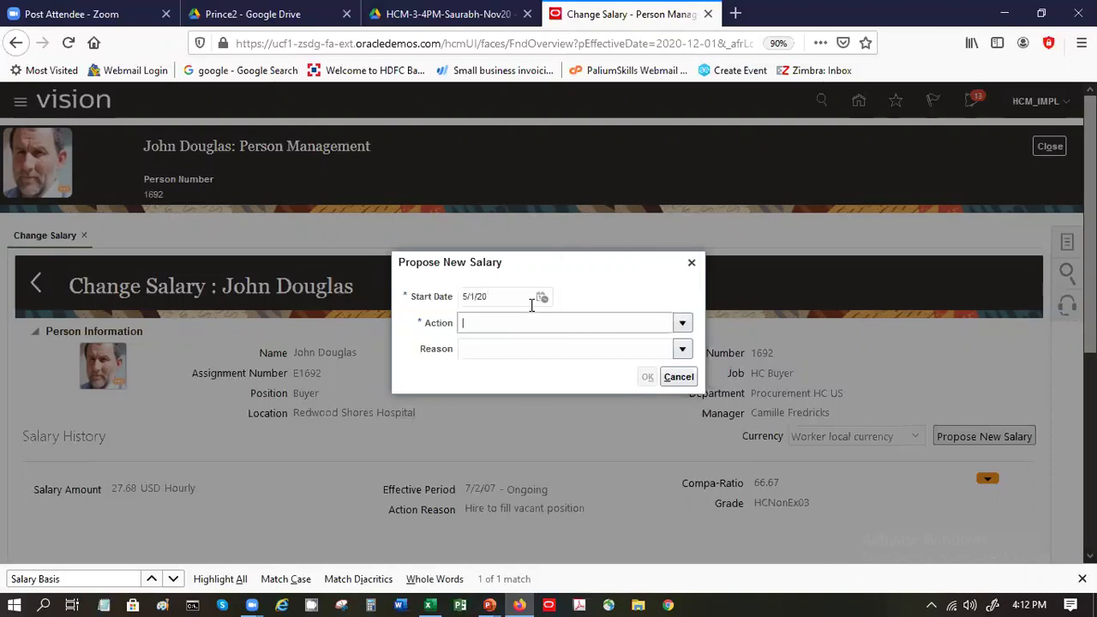
- Set the salary proposal's action to Promotion and continue to the new salary details
left_click(676, 320)
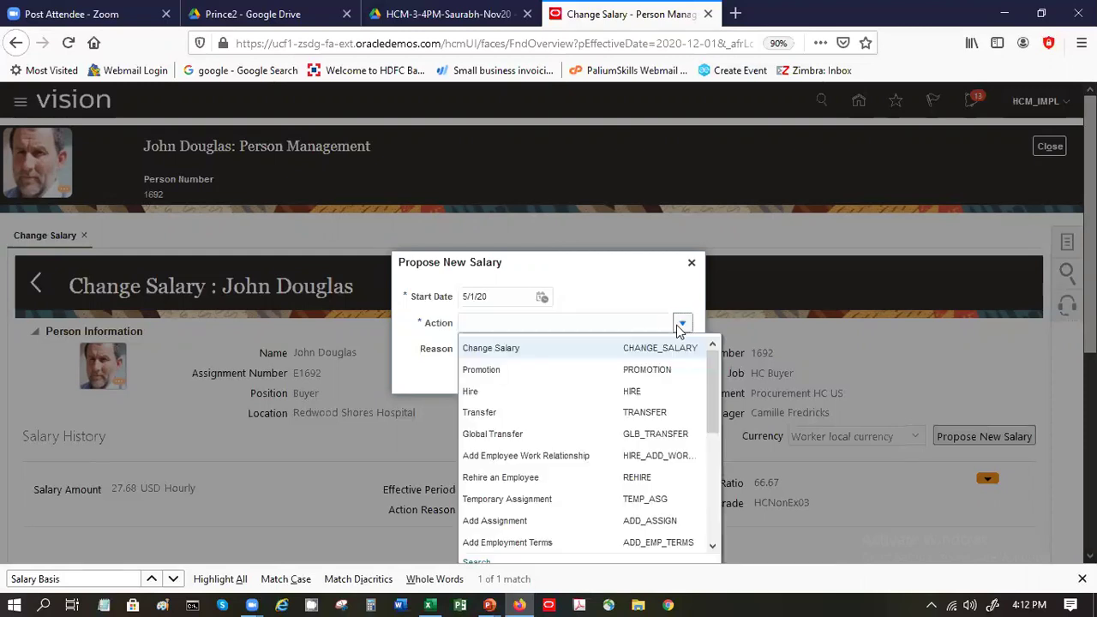
left_click(640, 369)
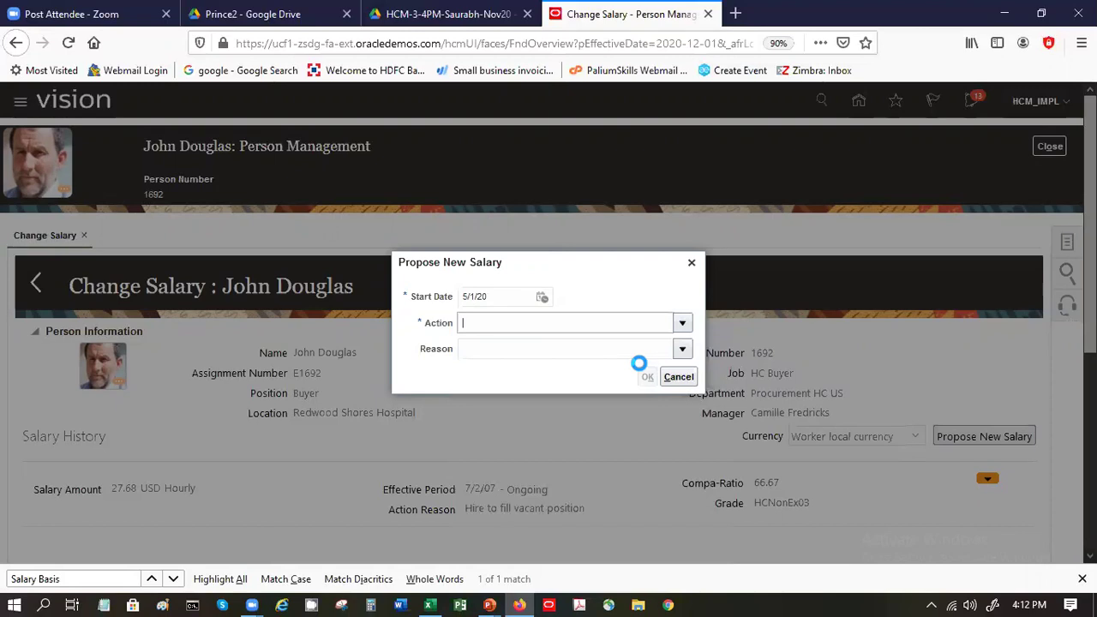
left_click(643, 381)
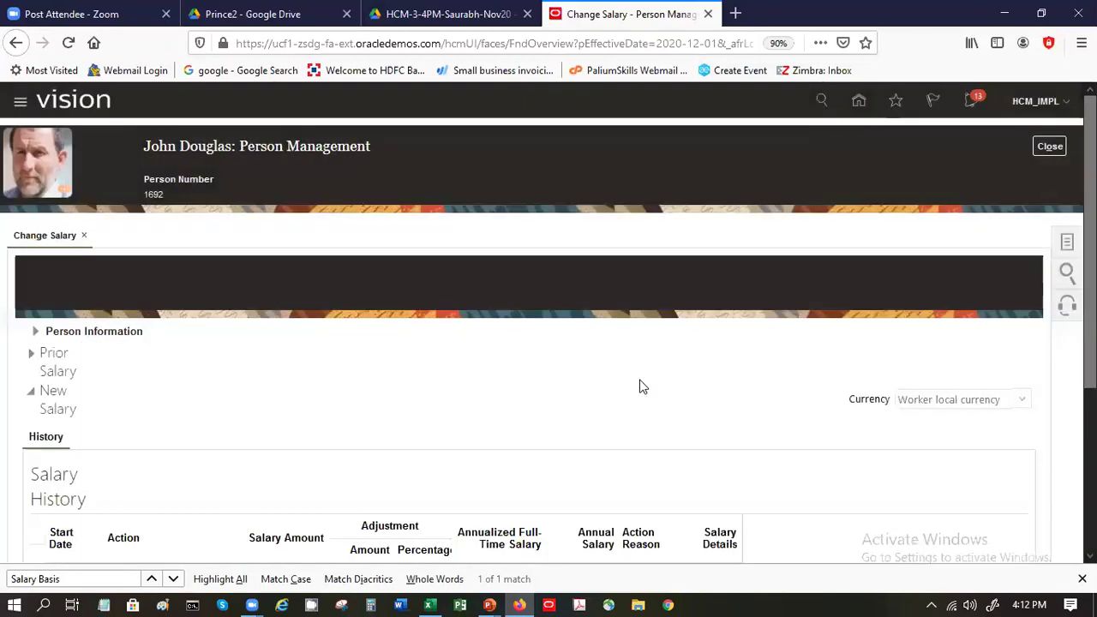
- Try to find a salary basis starting with SP for the employee's new salary
scroll(723, 437, "down", 4)
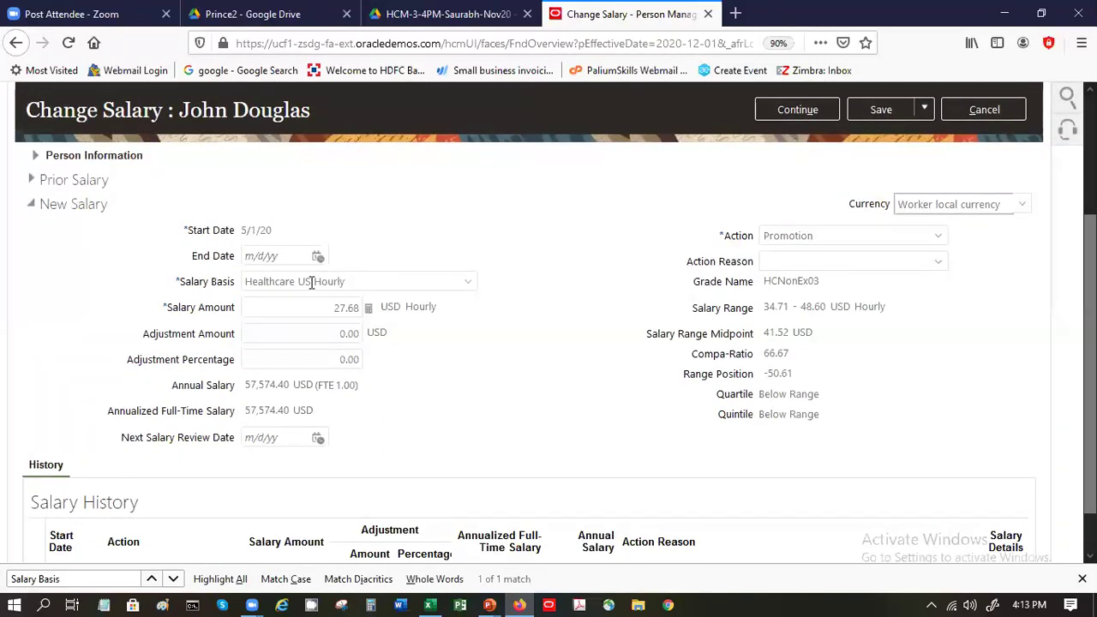
left_click(467, 281)
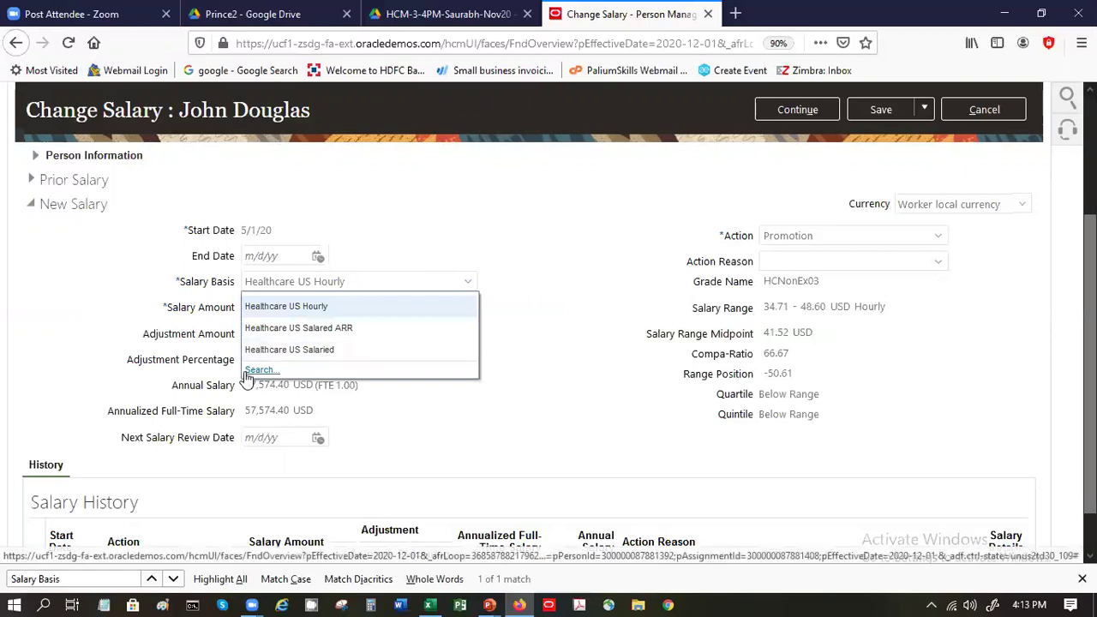
left_click(248, 372)
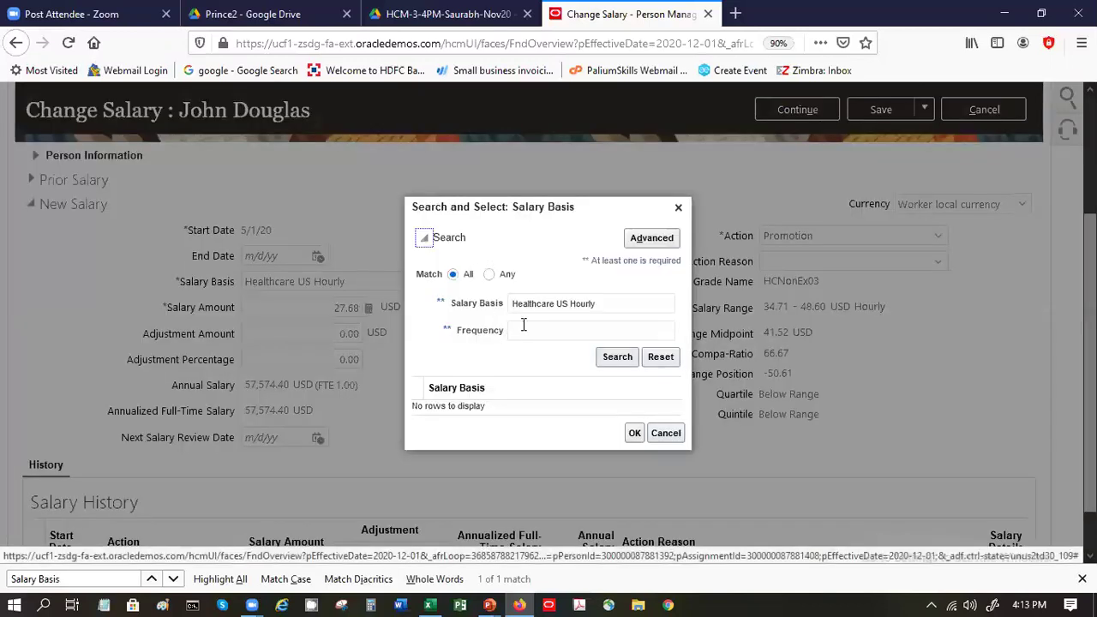
left_click(560, 306)
type("s")
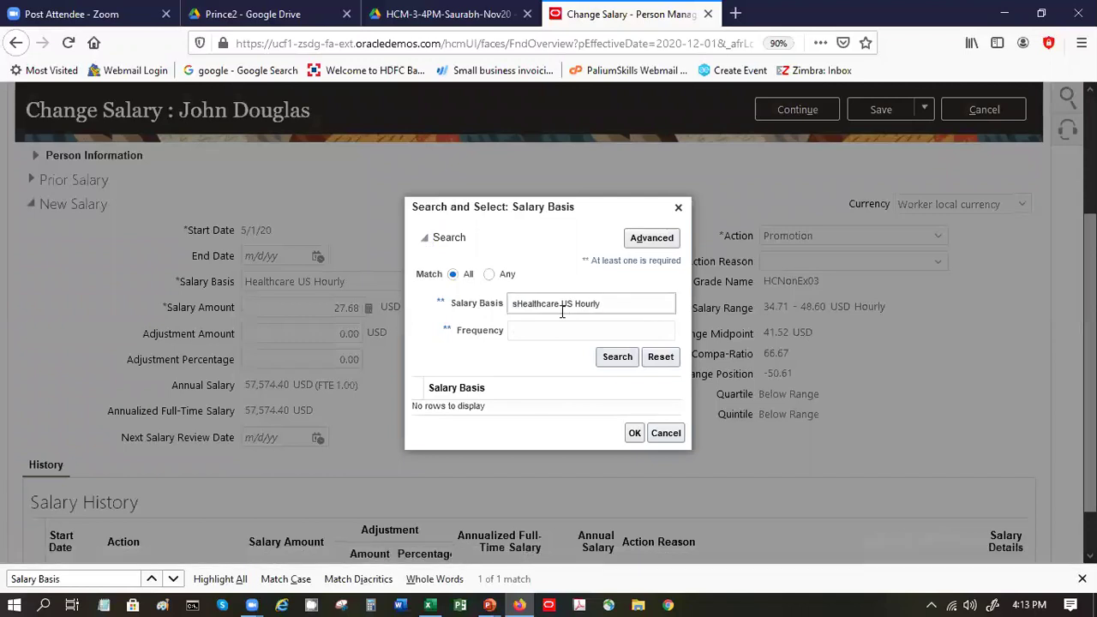
key("ctrl+a")
key("BackSpace")
type("SP")
left_click(603, 359)
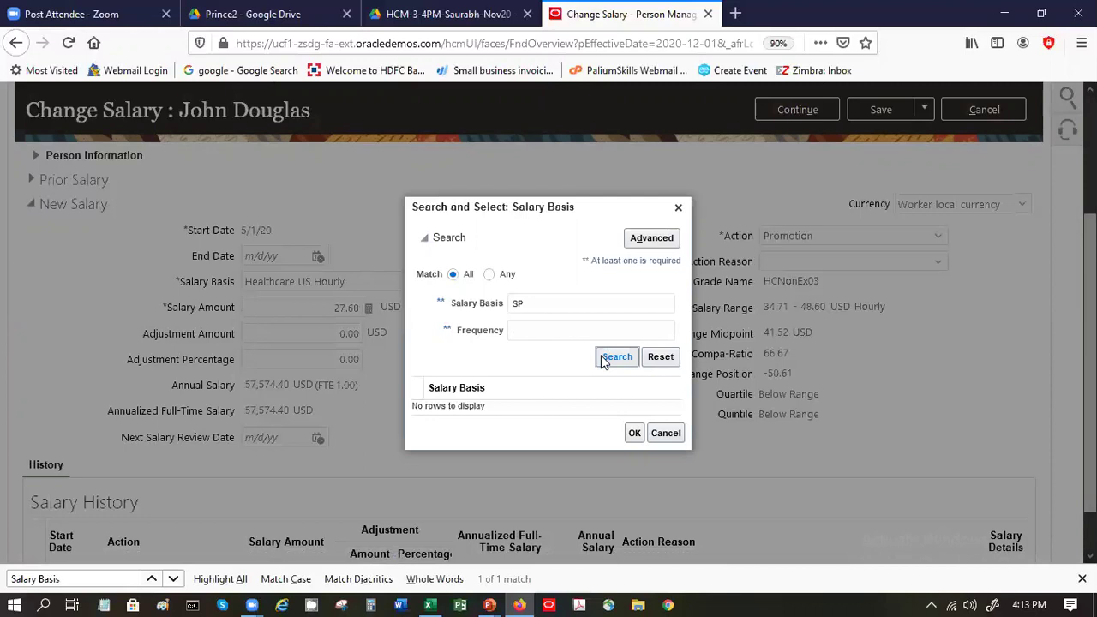
left_click(603, 360)
left_click(668, 433)
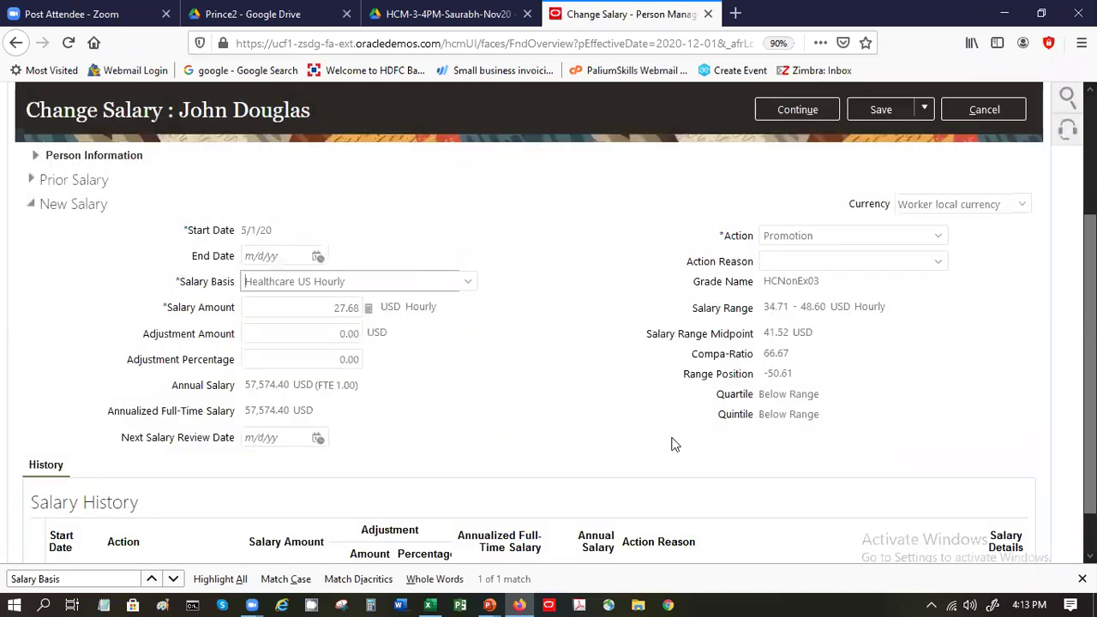
- Discard the unsaved salary proposal and close the employee's person record
left_click(975, 114)
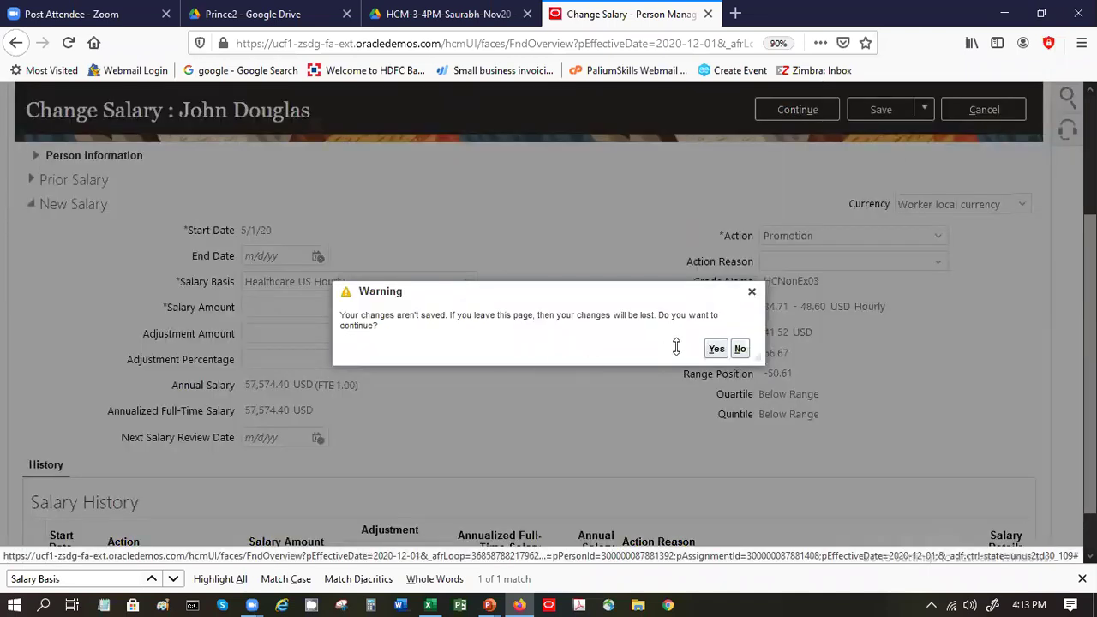
left_click(716, 350)
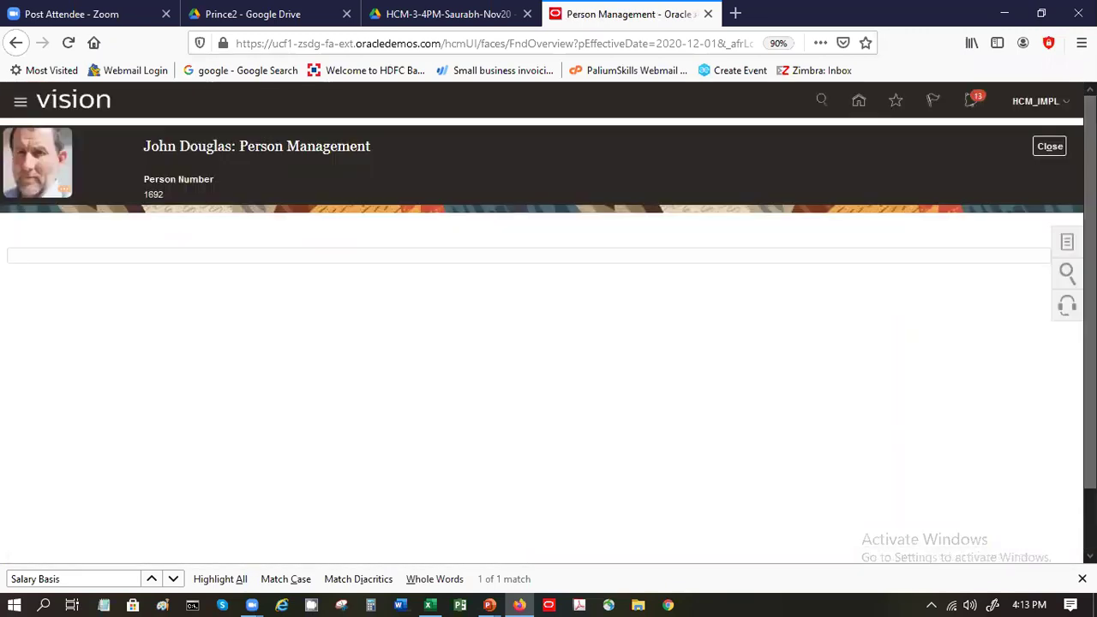
left_click(1053, 148)
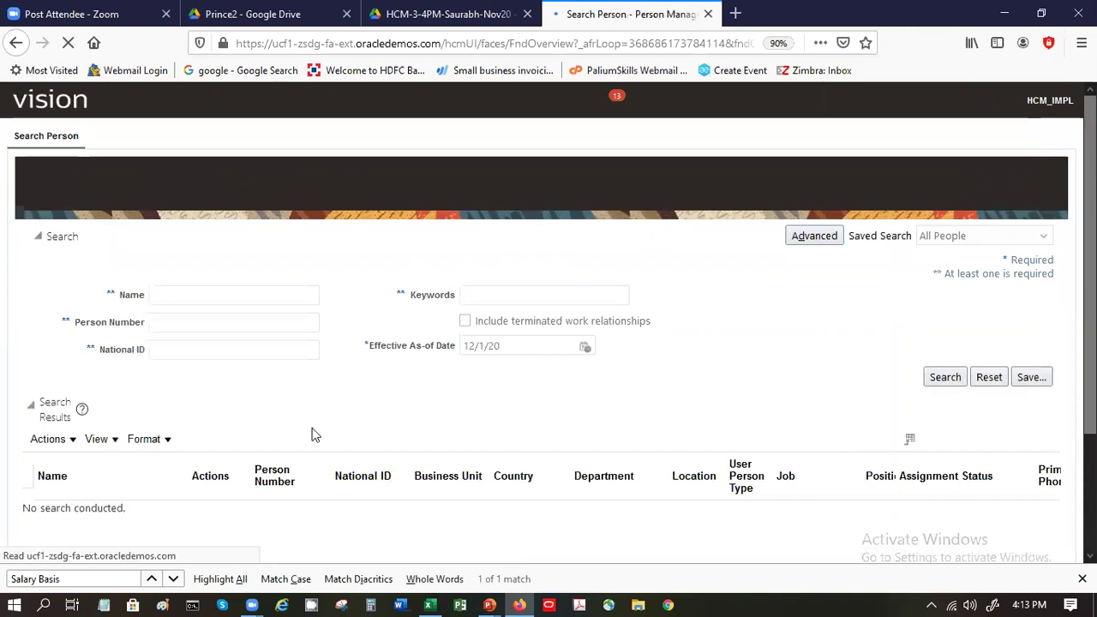
- Search for people by another first name, view Change Salary for the Sales Representative in the results, and close the record
left_click(300, 298)
type("Larry")
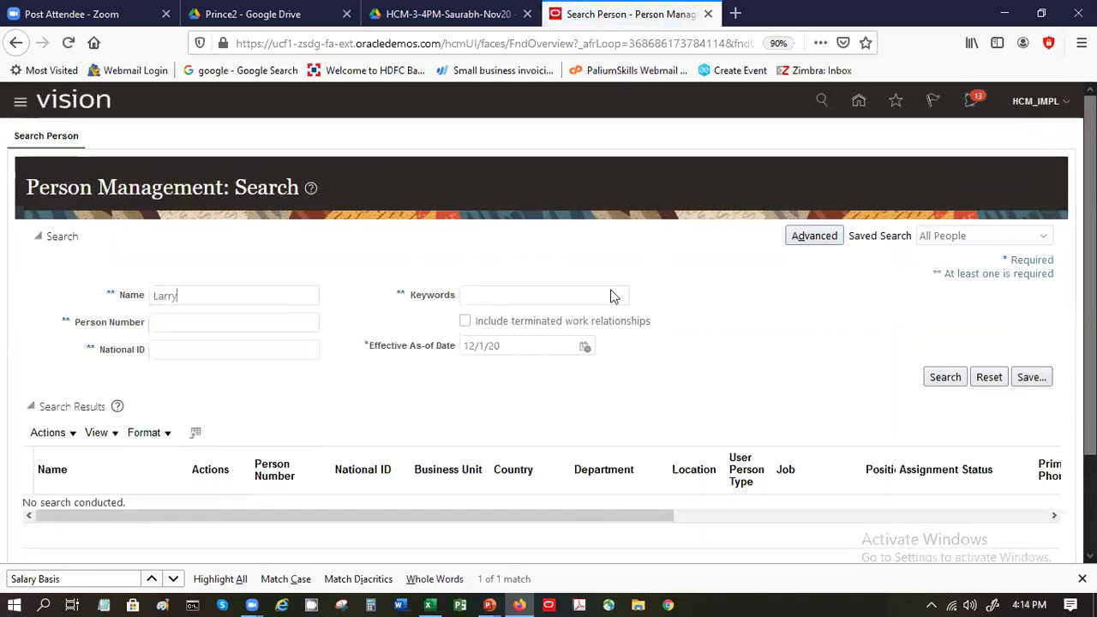
scroll(1088, 274, "down", 3)
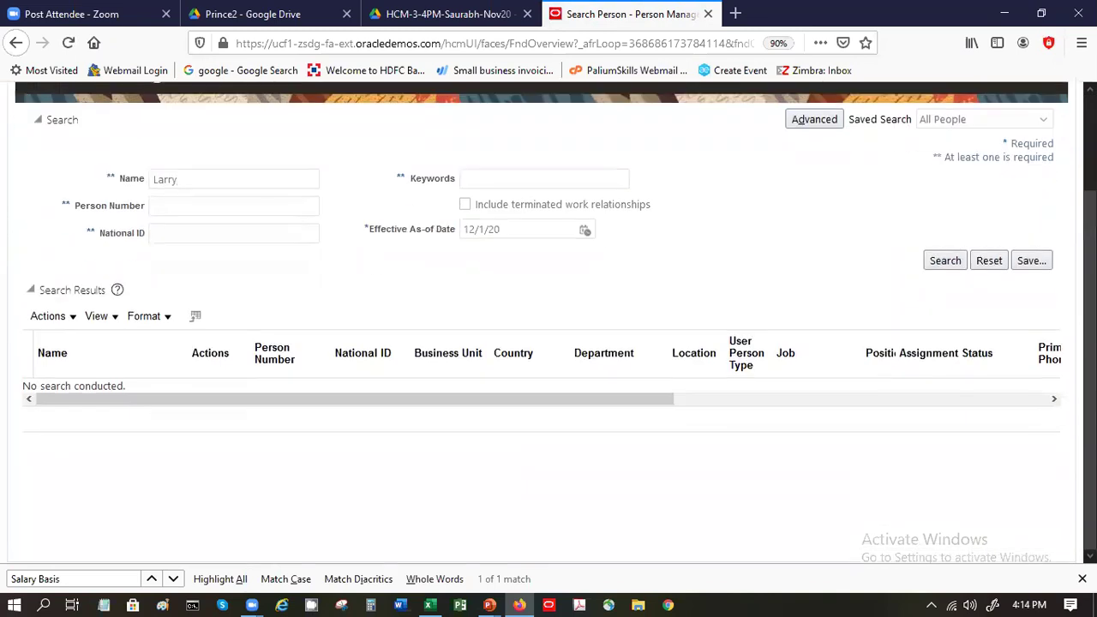
left_click(945, 260)
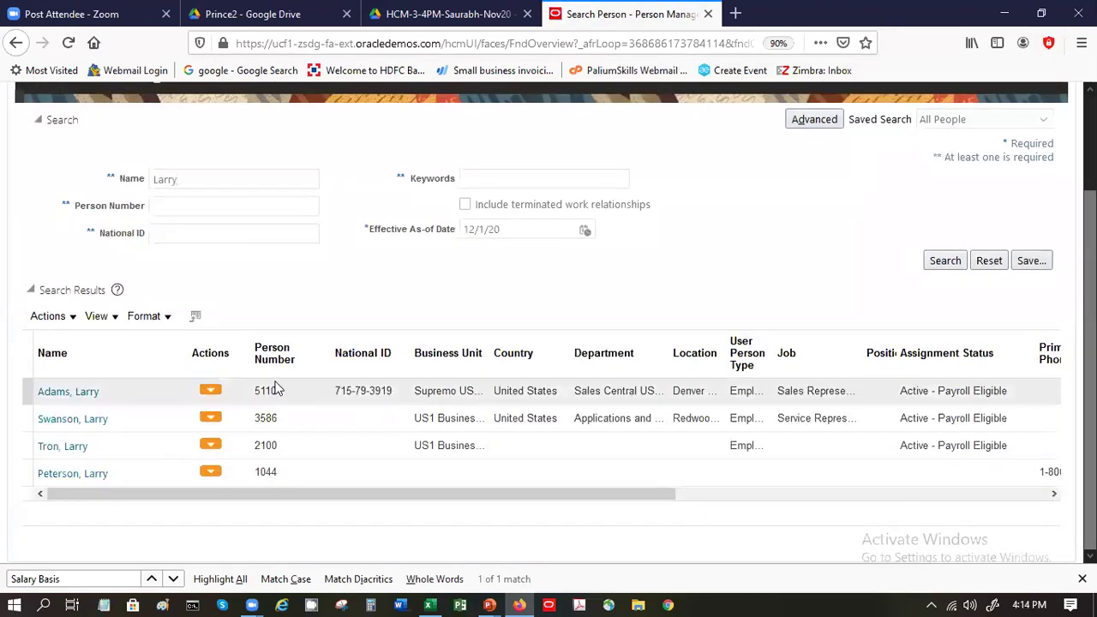
left_click(210, 393)
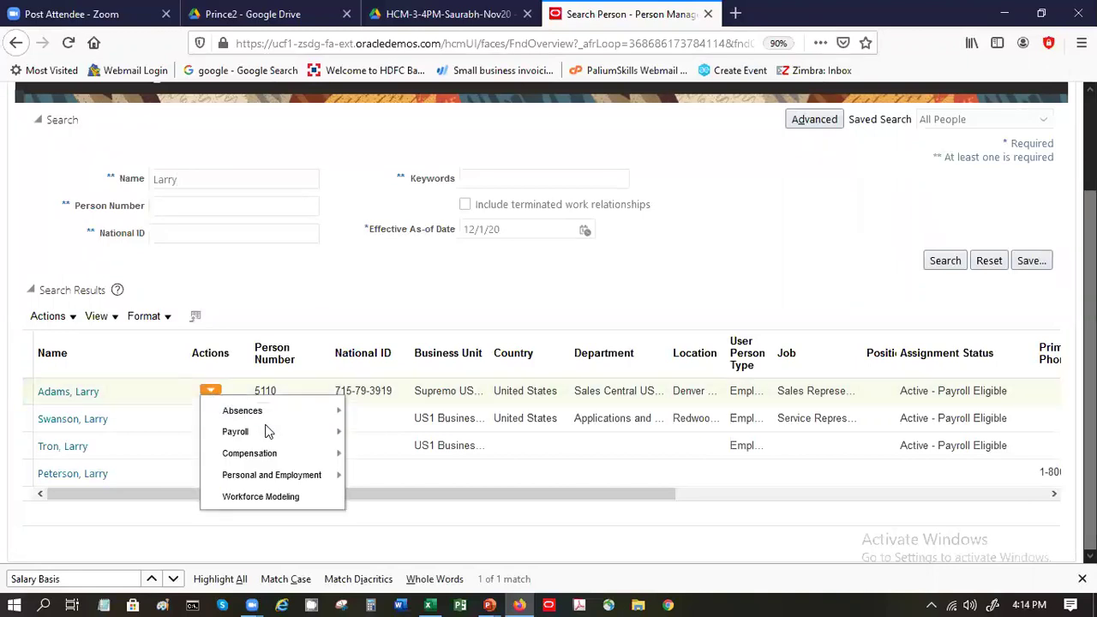
mouse_move(268, 432)
mouse_move(277, 453)
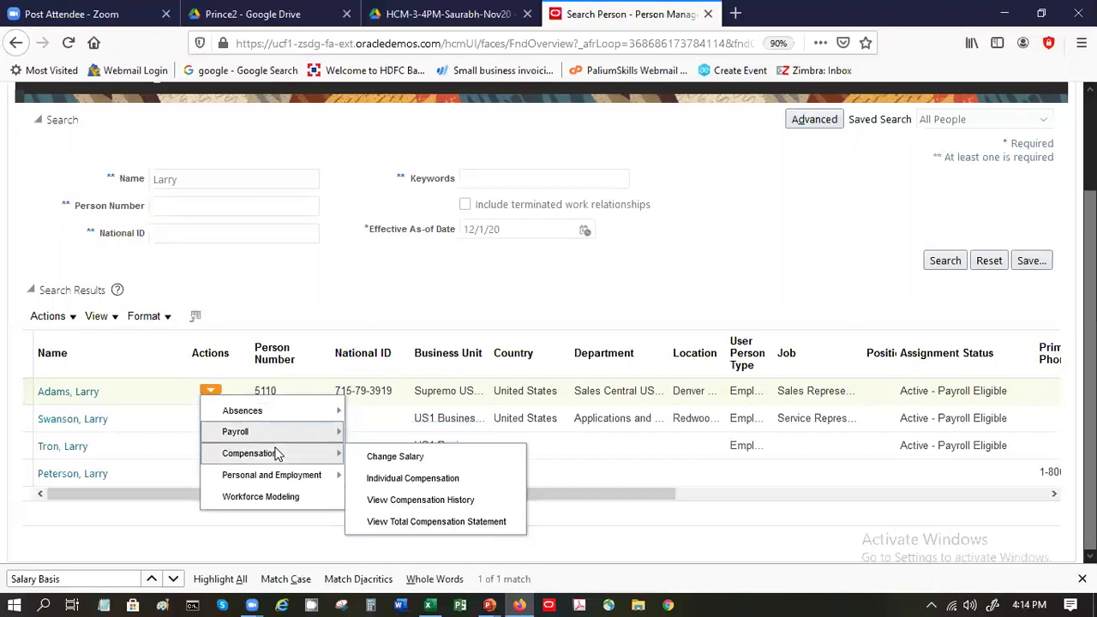
left_click(384, 461)
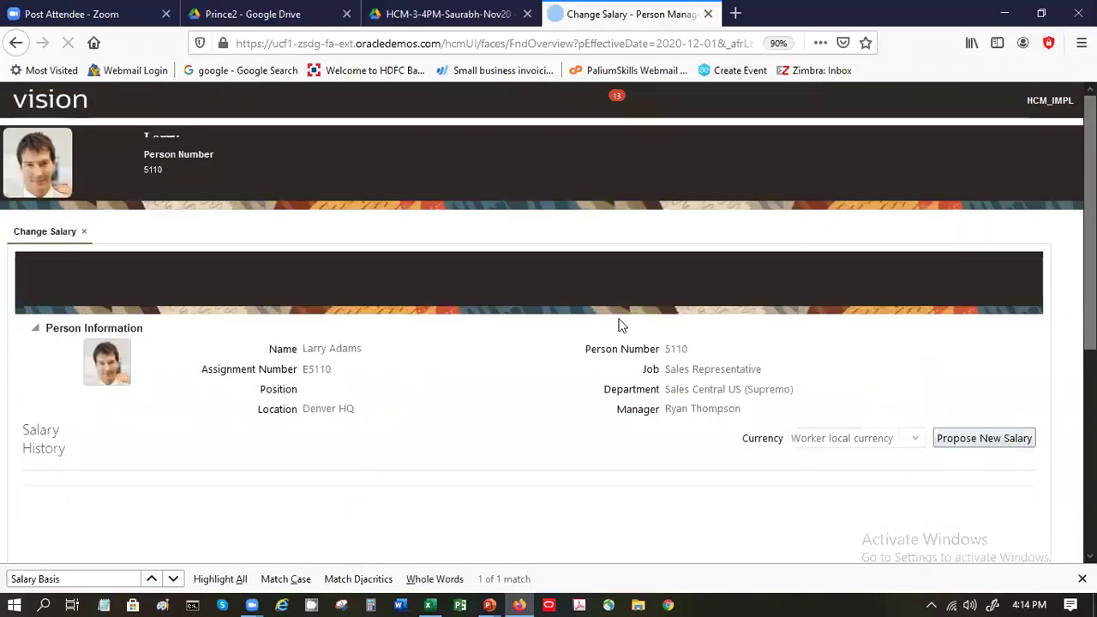
left_click(1049, 147)
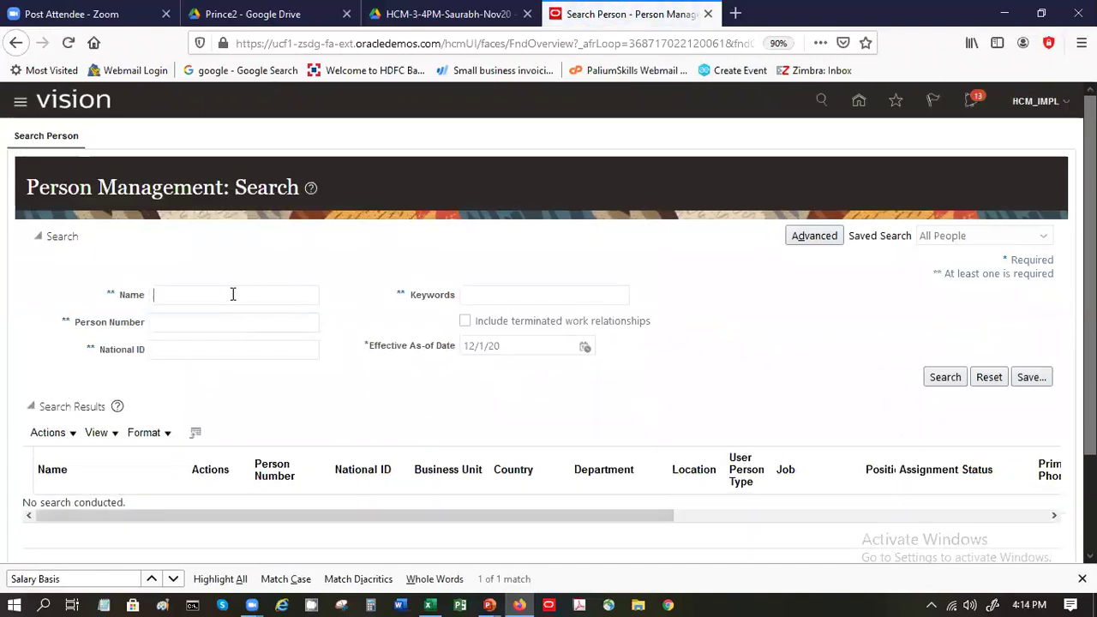
- Search for people by the same first name again and open Change Salary for the Service Representative in the results
type("Larry")
key("Return")
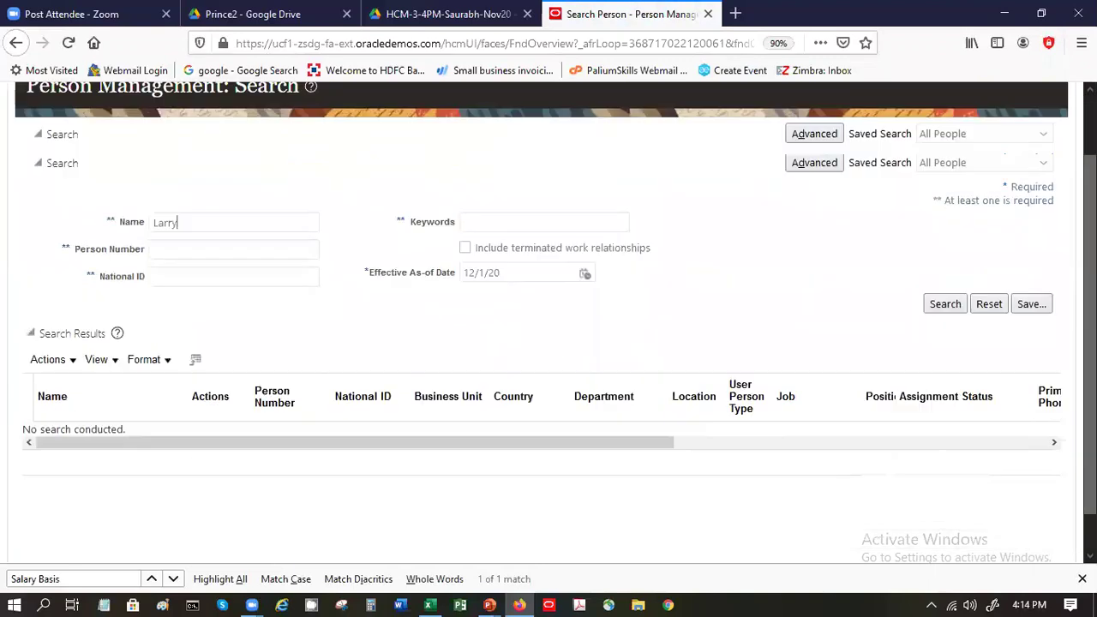
left_click(506, 414)
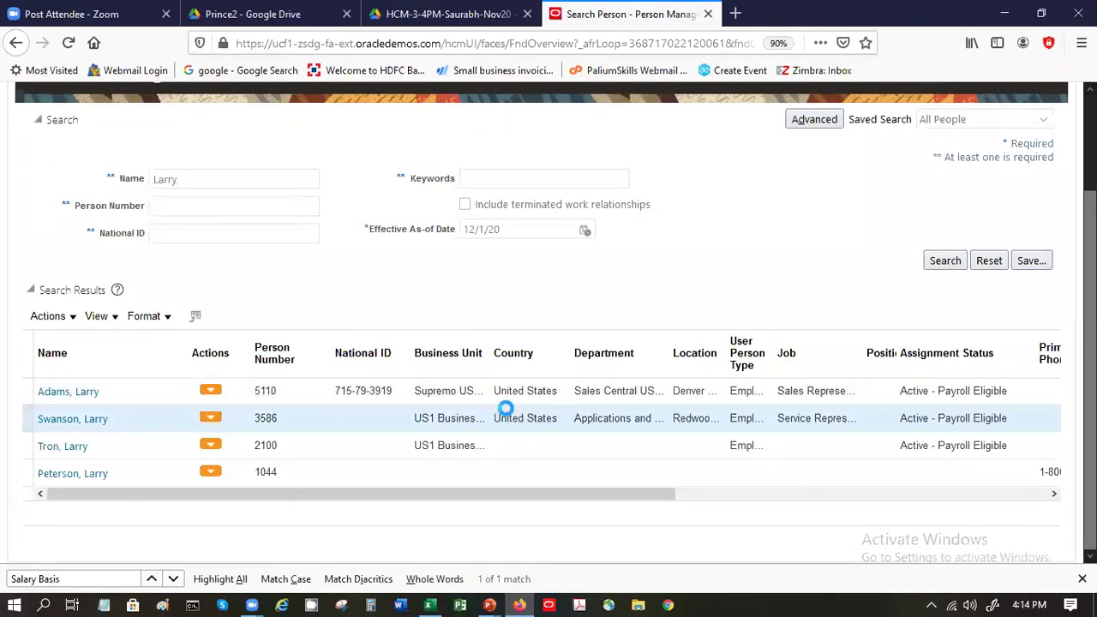
left_click(213, 424)
mouse_move(317, 484)
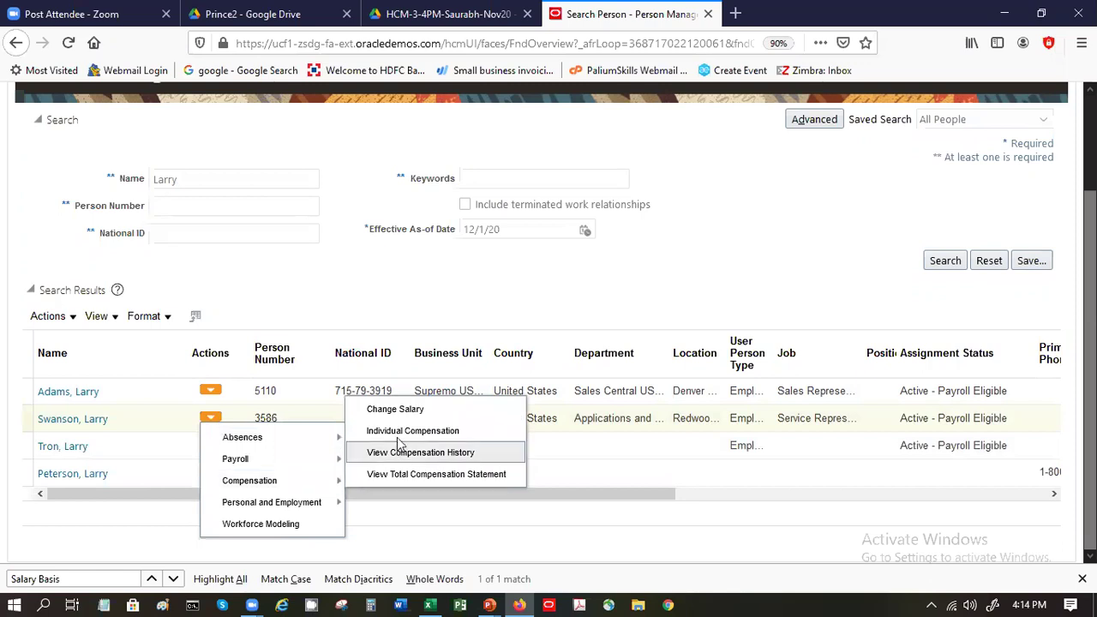
left_click(390, 409)
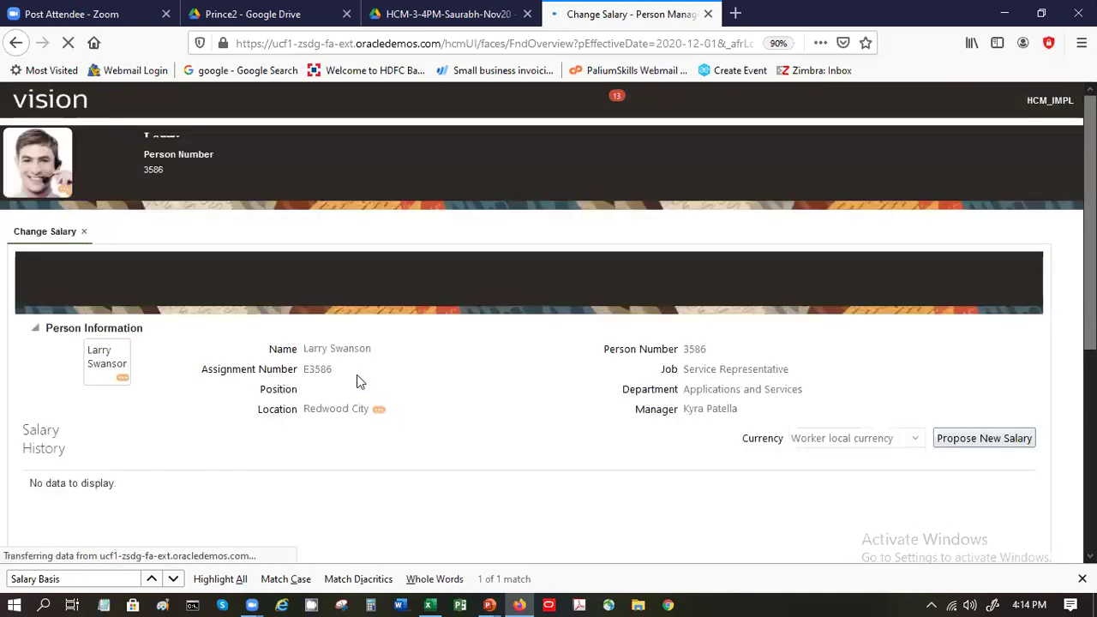
- Propose a new salary for the Service Representative with start date 5/1/20 and action Promotion, and continue to the salary details
left_click(979, 439)
left_click(491, 299)
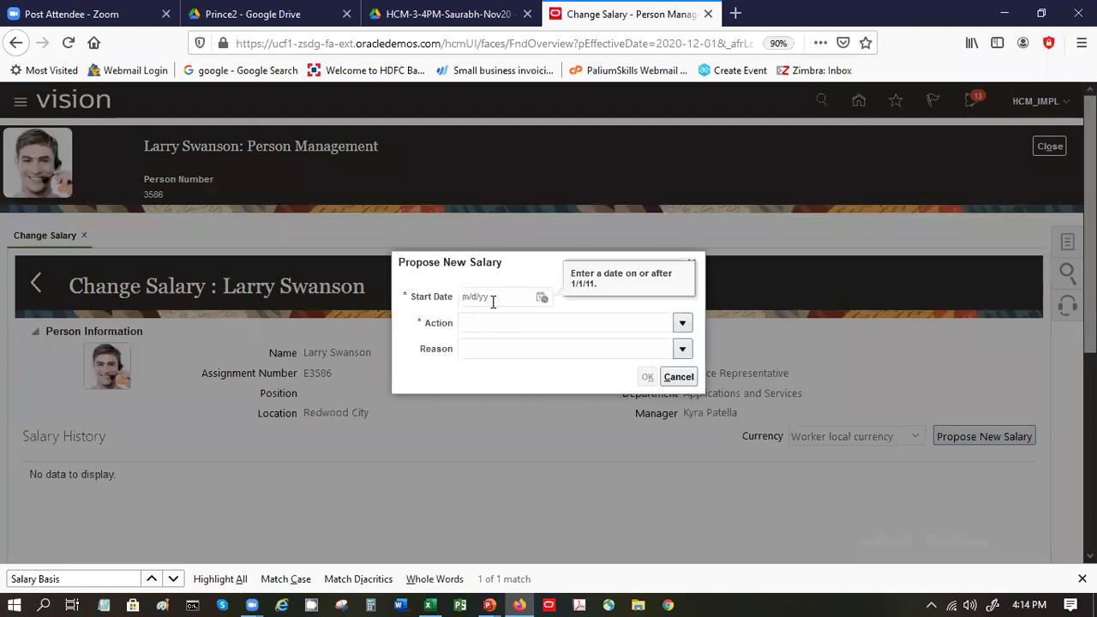
left_click(491, 299)
left_click(491, 299)
type("5/1/2020")
left_click(492, 317)
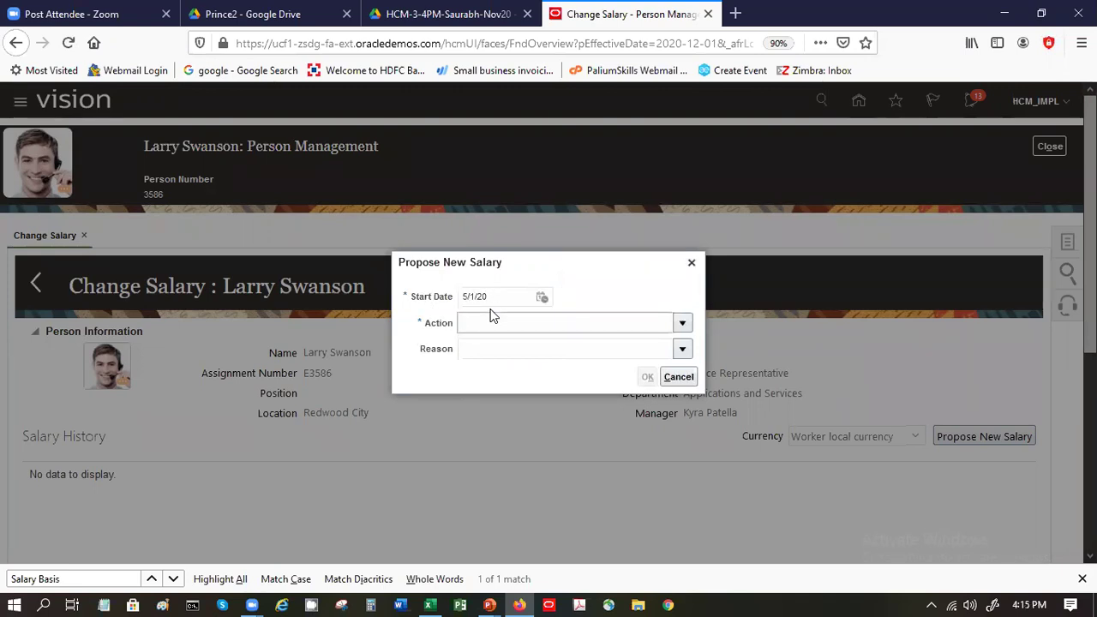
type("Promotion")
key("Tab")
left_click(648, 378)
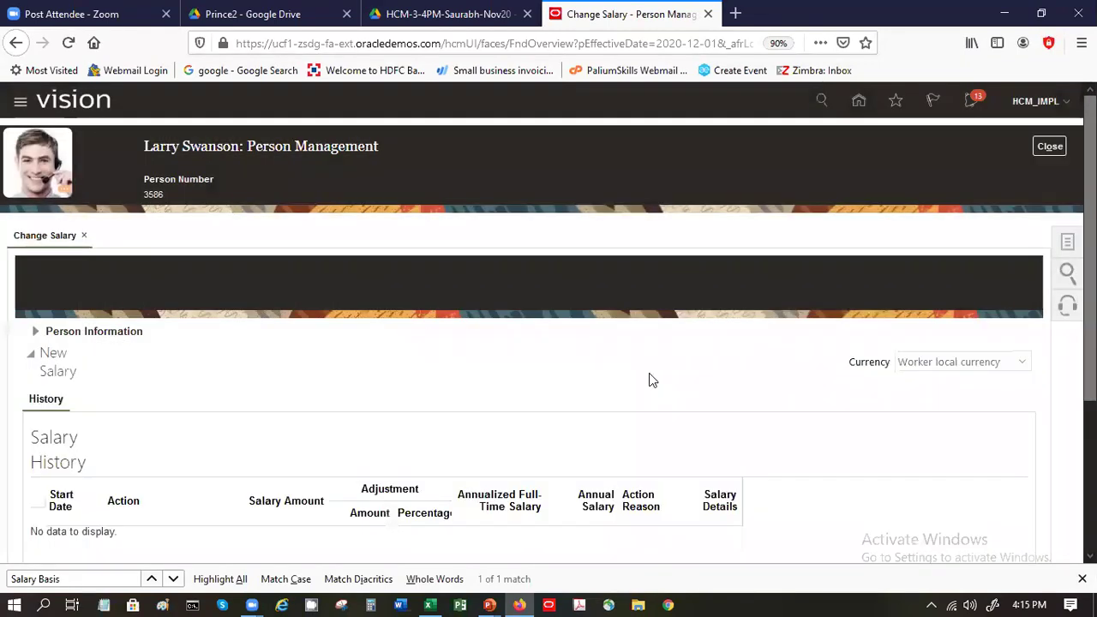
- Set the new salary's basis to SP Salary Basis and its amount to 100,000.00 USD monthly
scroll(649, 373, "down", 2)
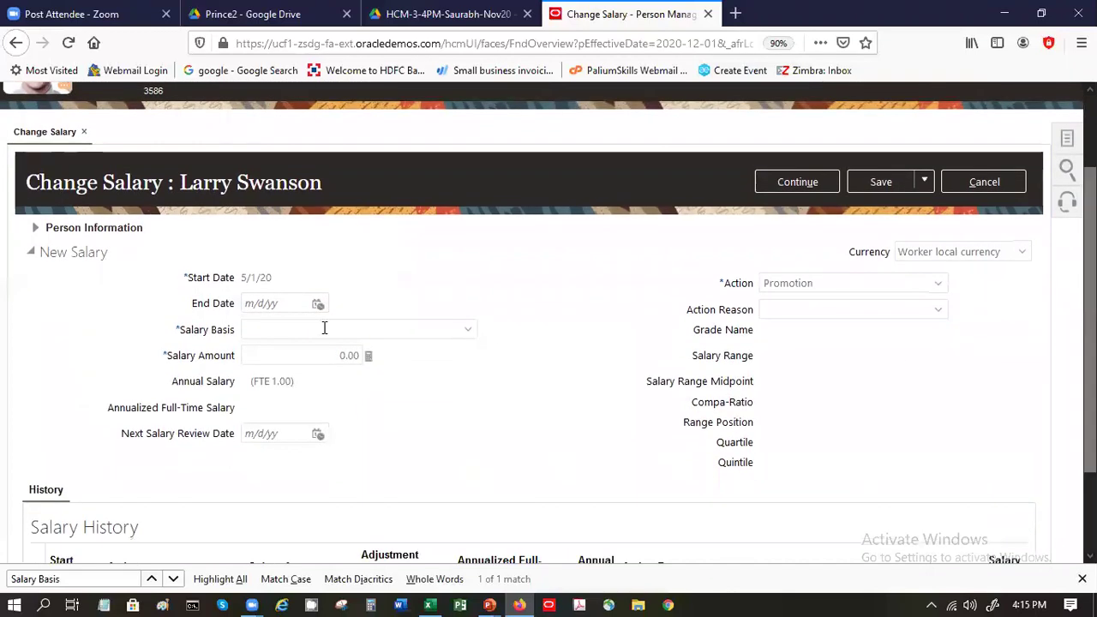
left_click(297, 327)
left_click(467, 330)
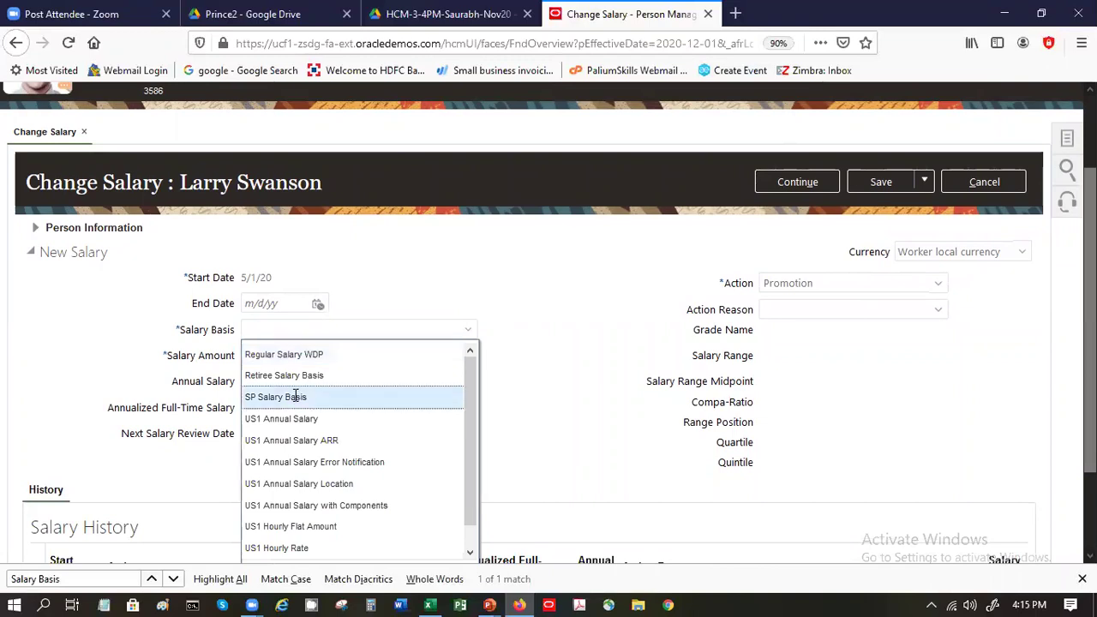
left_click(296, 395)
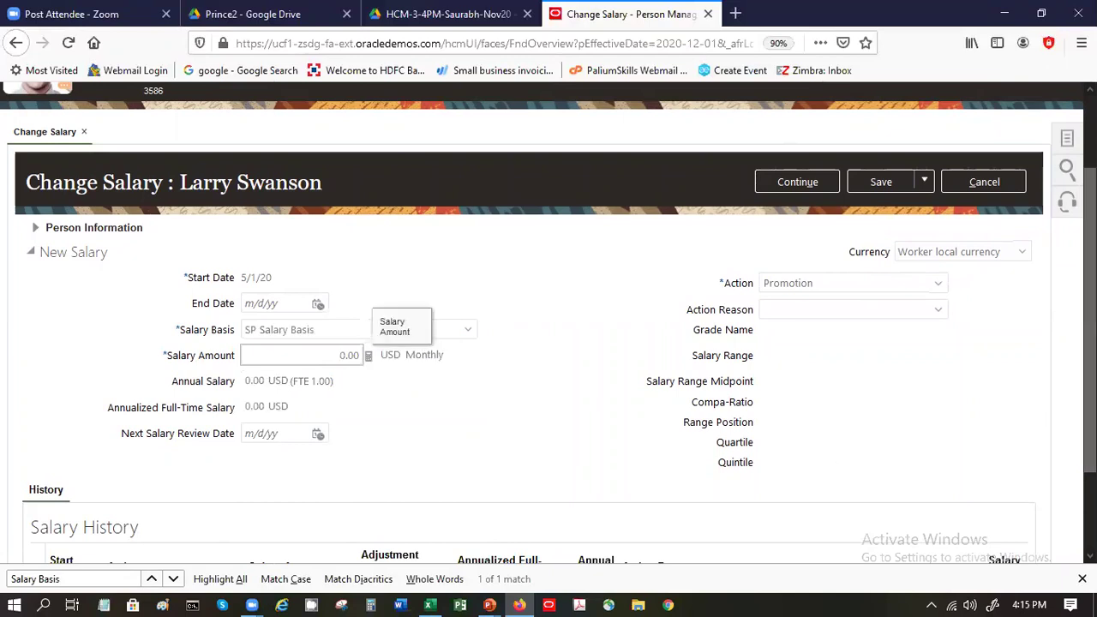
scroll(1088, 343, "down", 1)
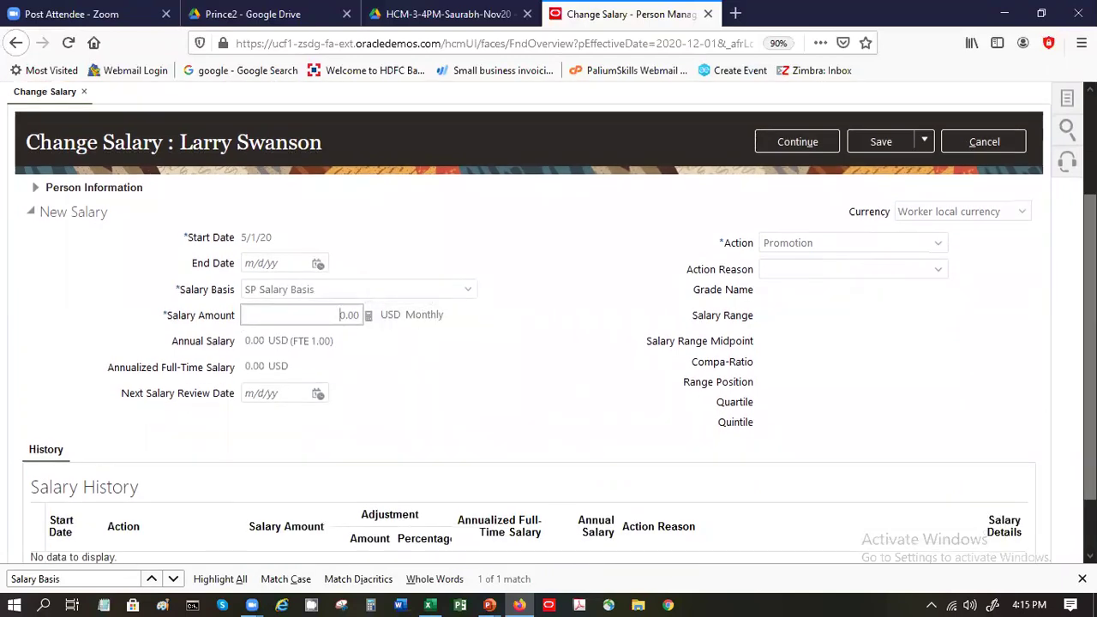
type("00,0")
type("0000")
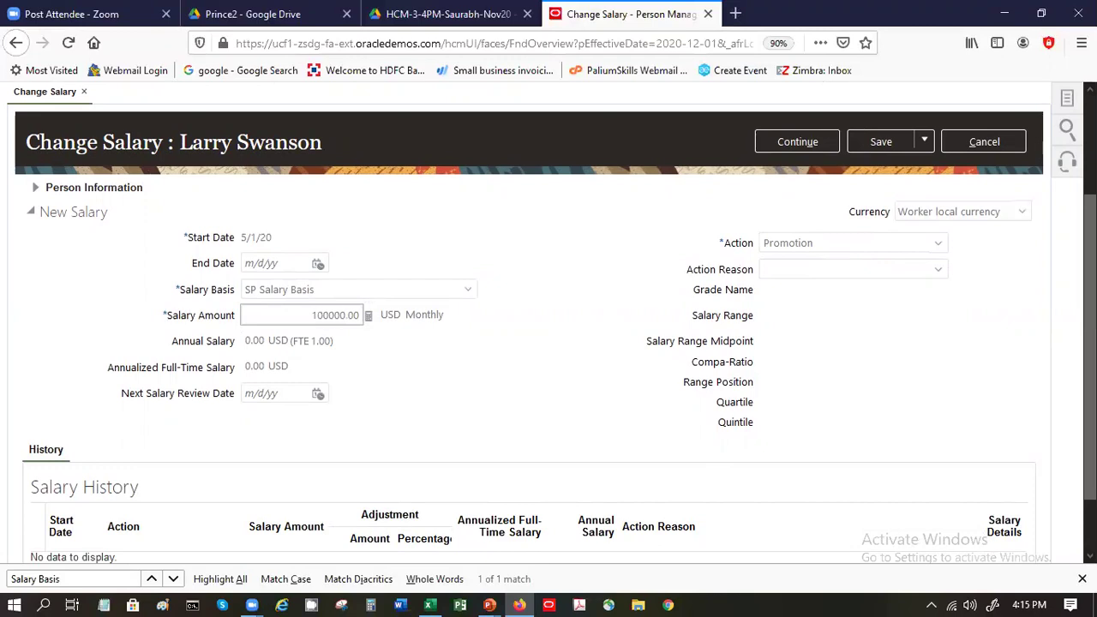
key("Tab")
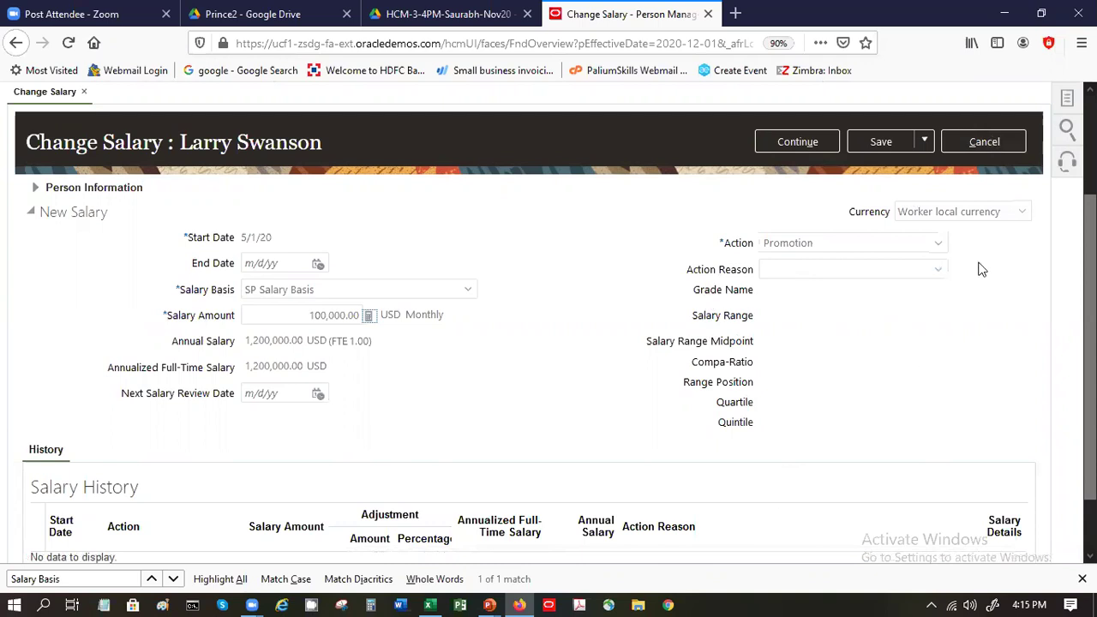
- Open the Employment details of the employee whose salary is being proposed
left_click(1068, 99)
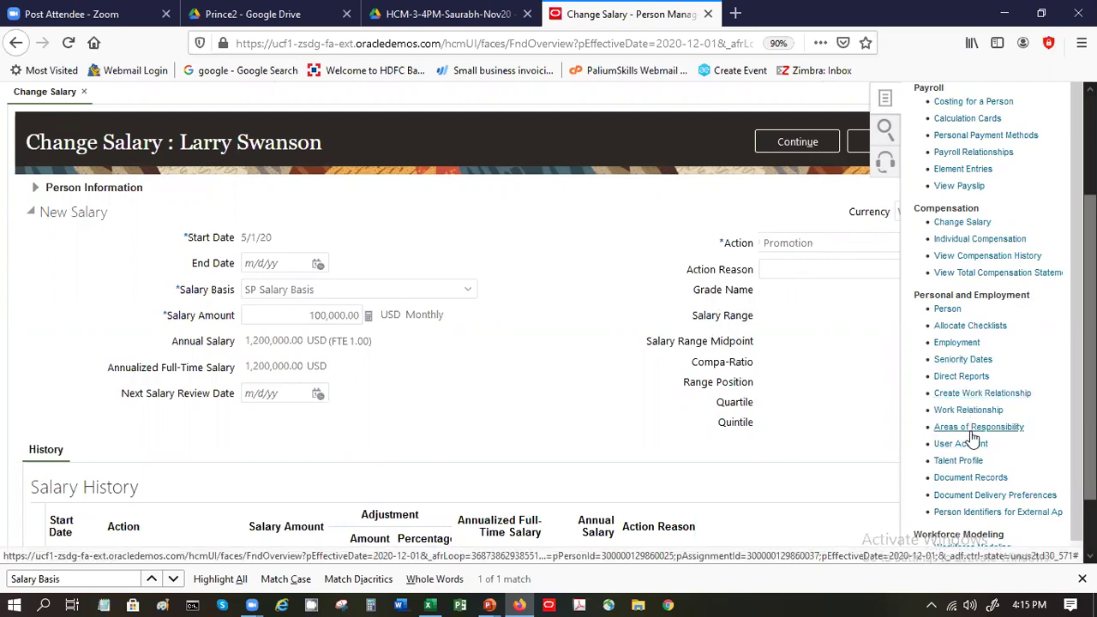
left_click(956, 342)
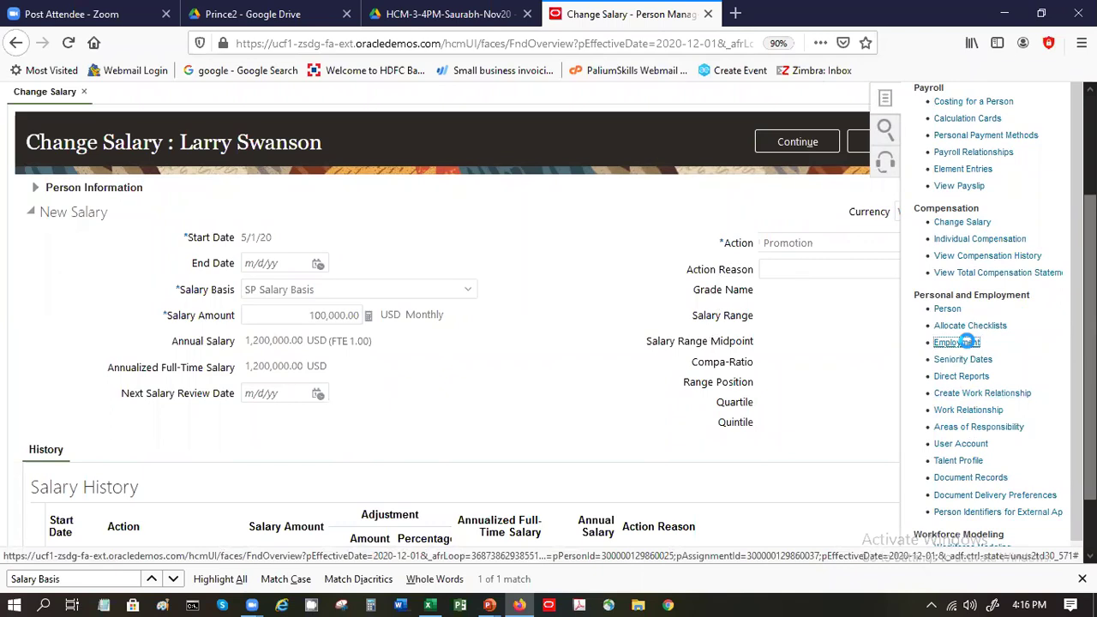
left_click(956, 342)
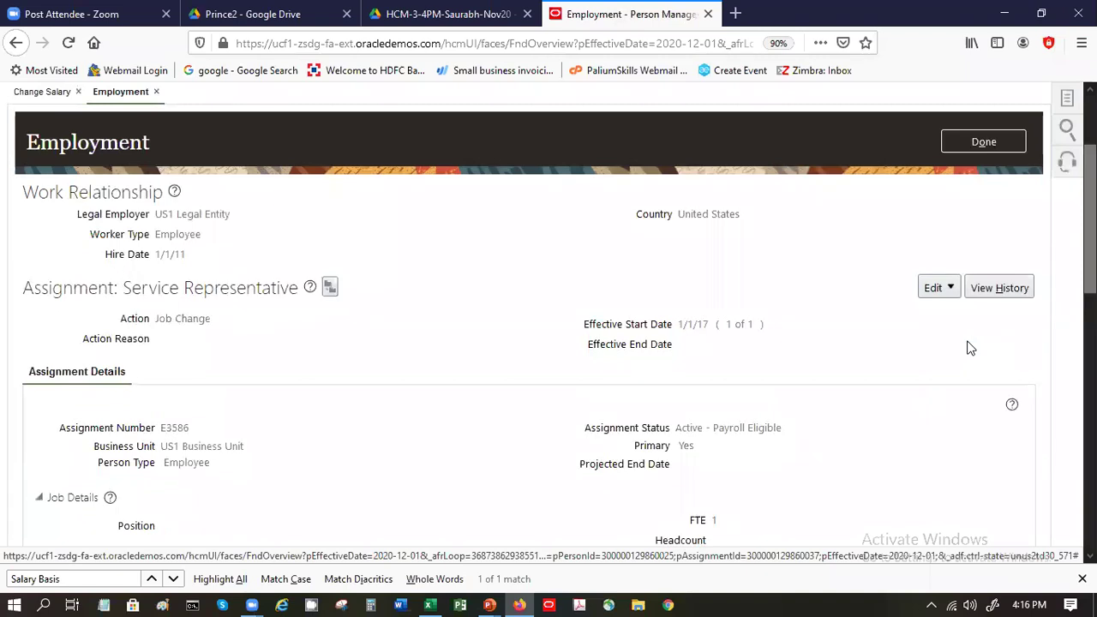
- Correct the Service Representative assignment under the Job Change action, setting its grade to Admin02
left_click(948, 288)
left_click(954, 334)
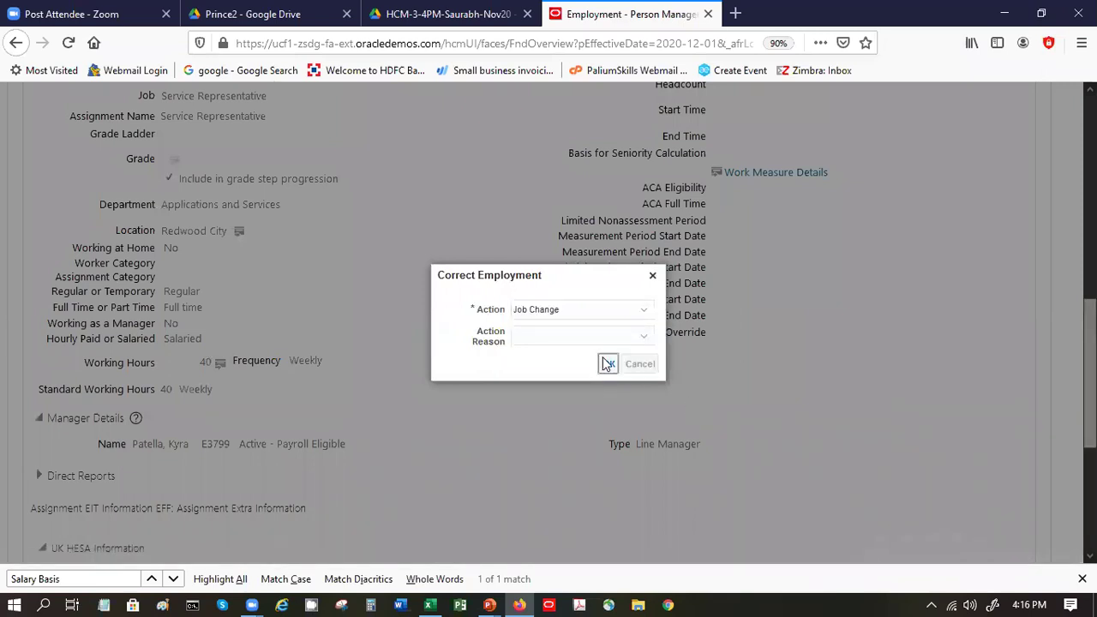
left_click(168, 178)
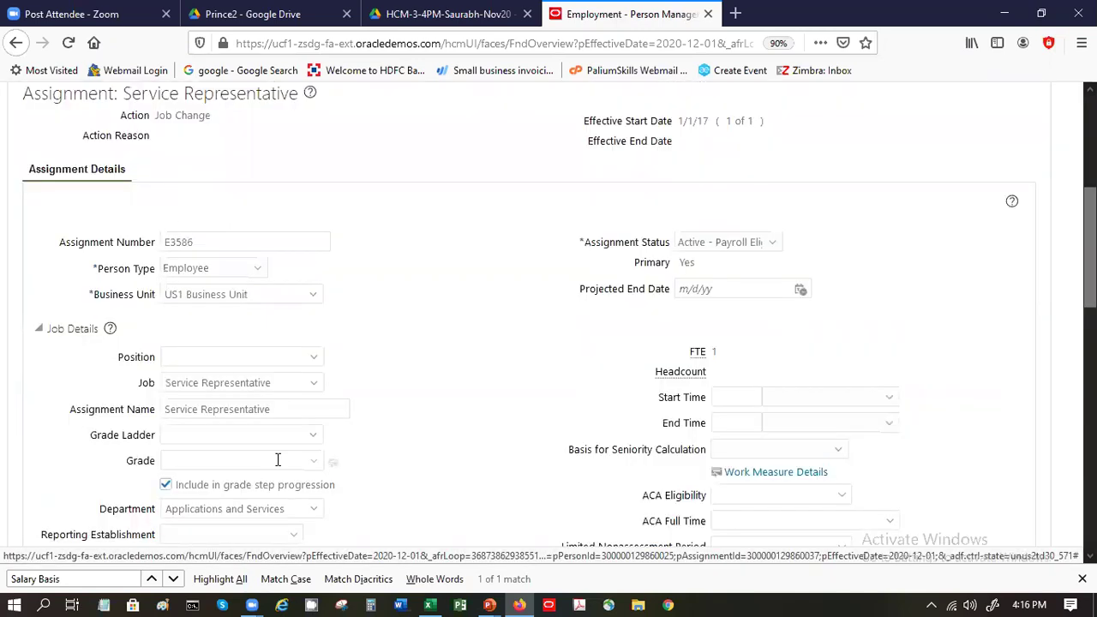
left_click(319, 461)
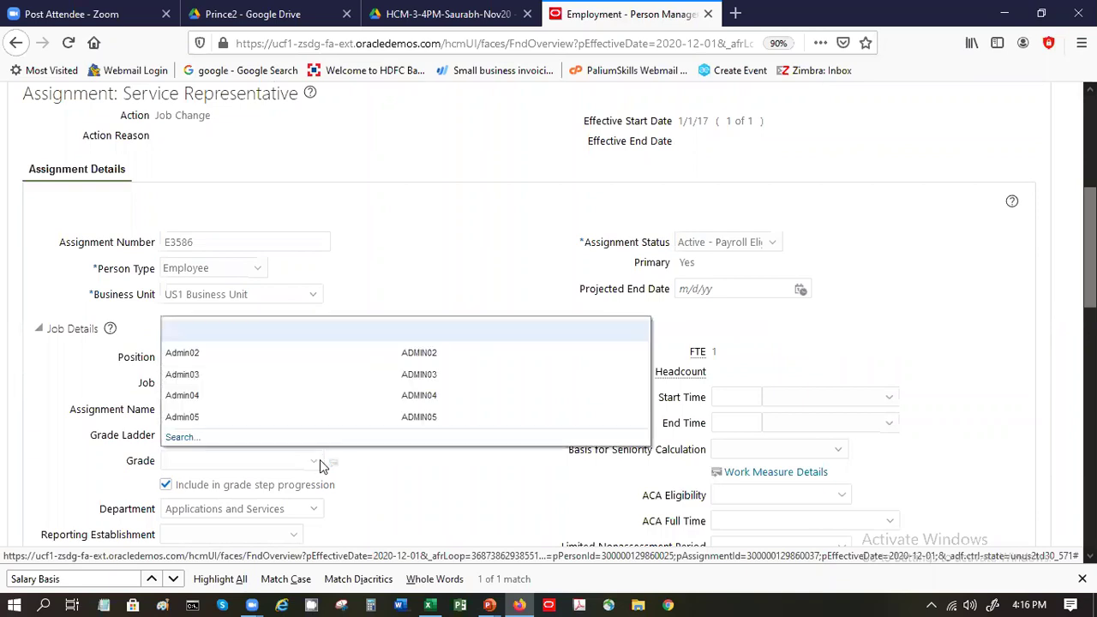
left_click(260, 352)
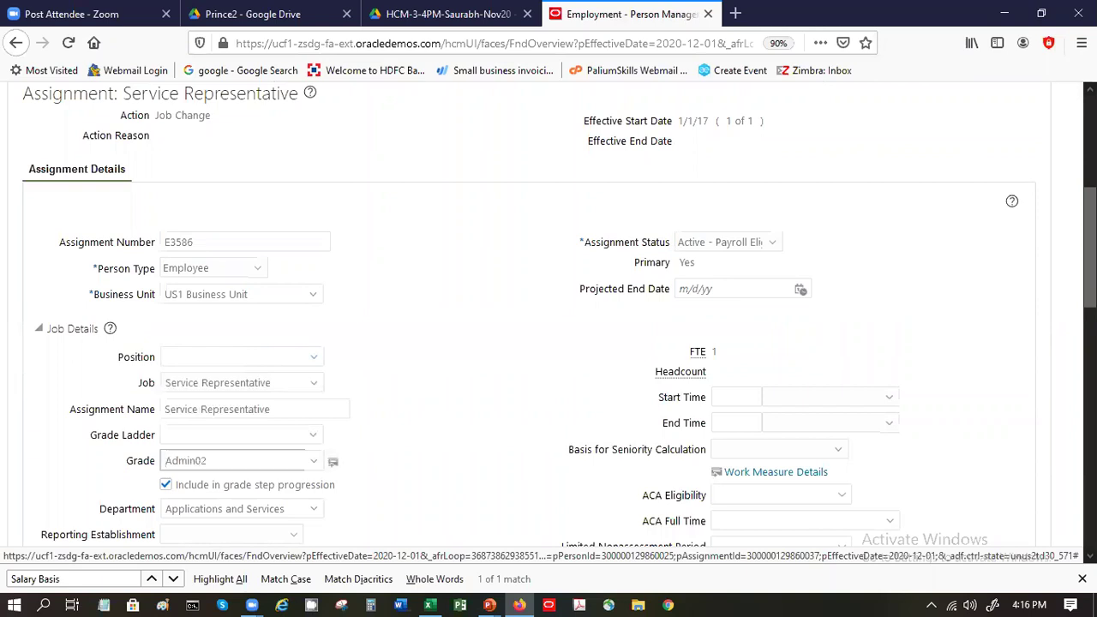
- Save the corrected employment record and continue to its review
scroll(548, 308, "up", 5)
left_click(800, 220)
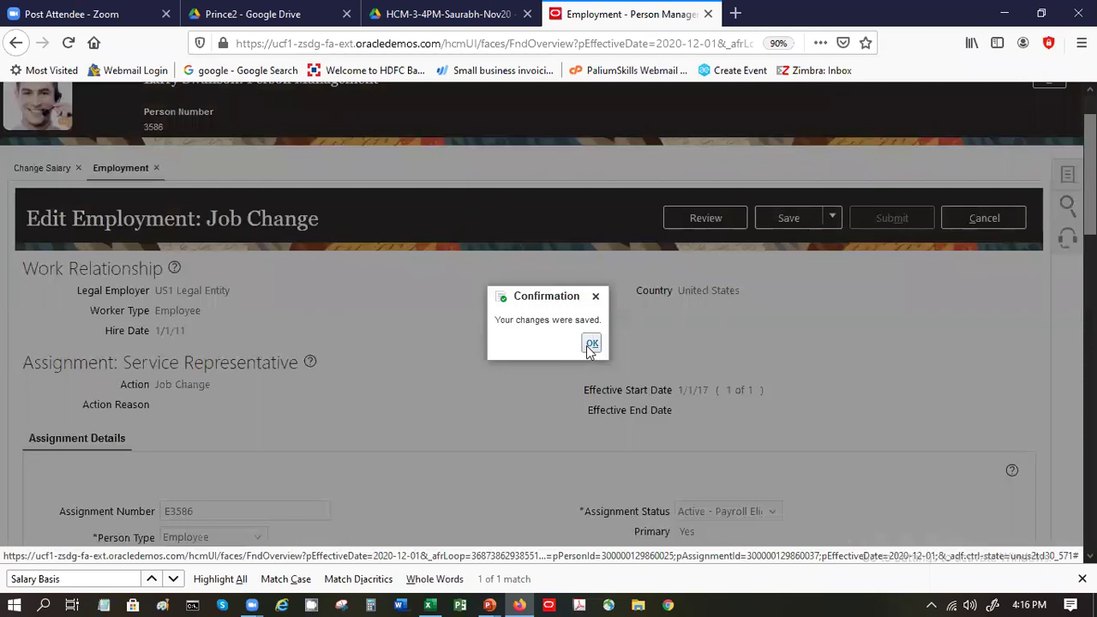
left_click(590, 346)
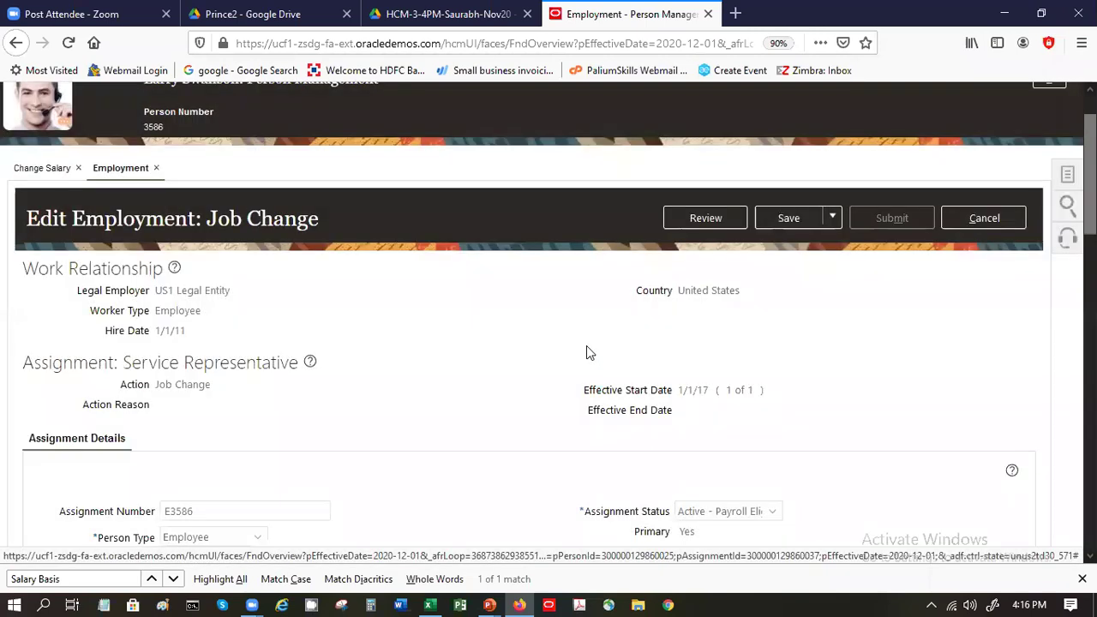
left_click(775, 219)
left_click(695, 219)
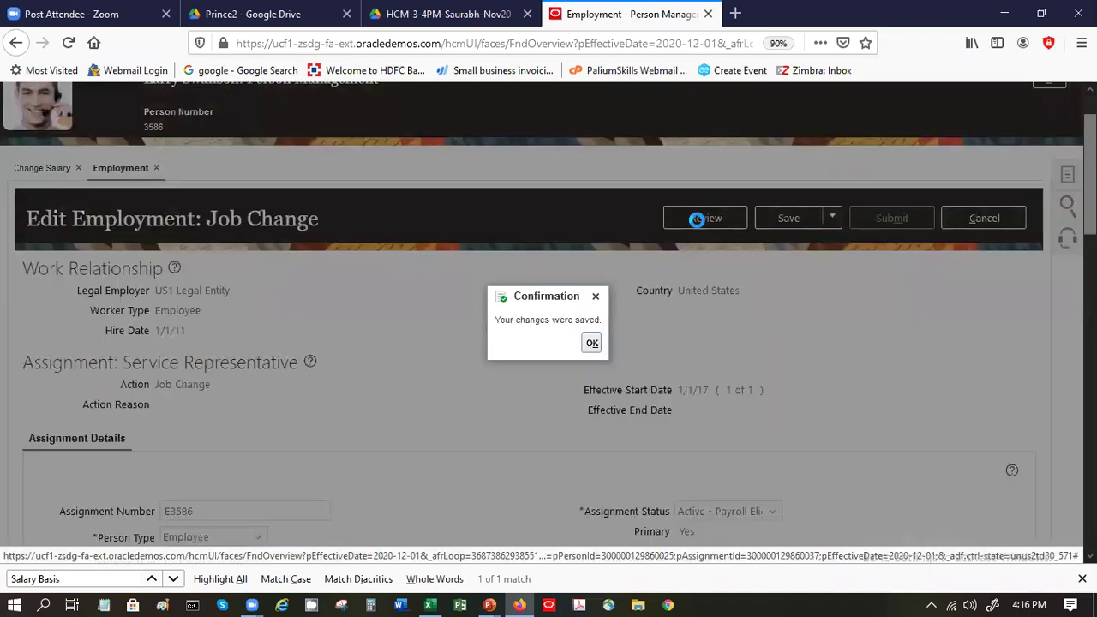
left_click(591, 344)
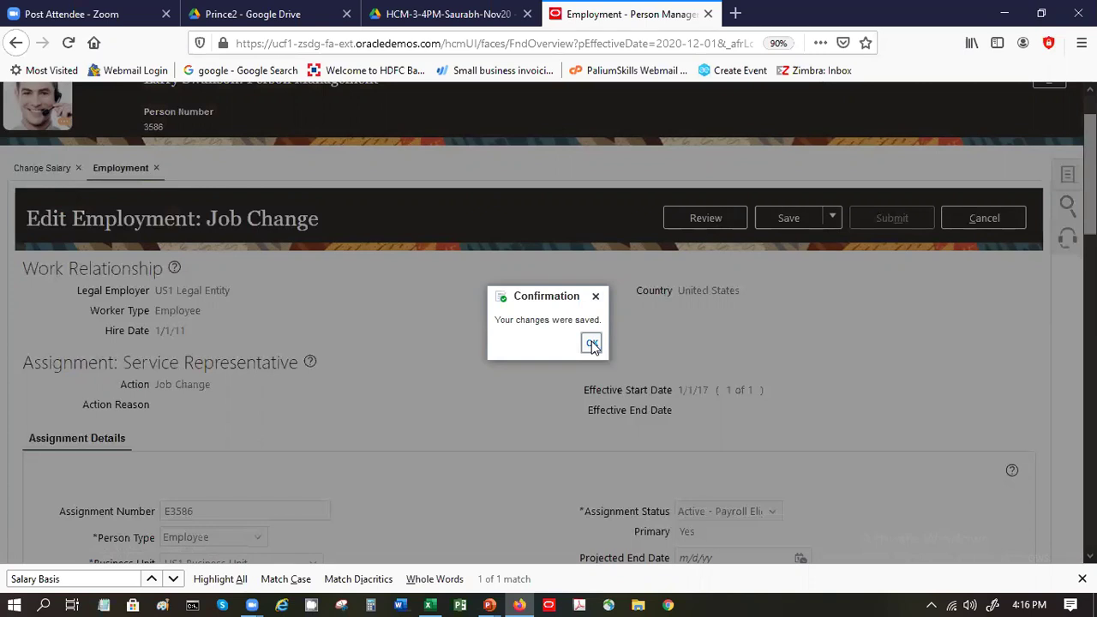
left_click(591, 342)
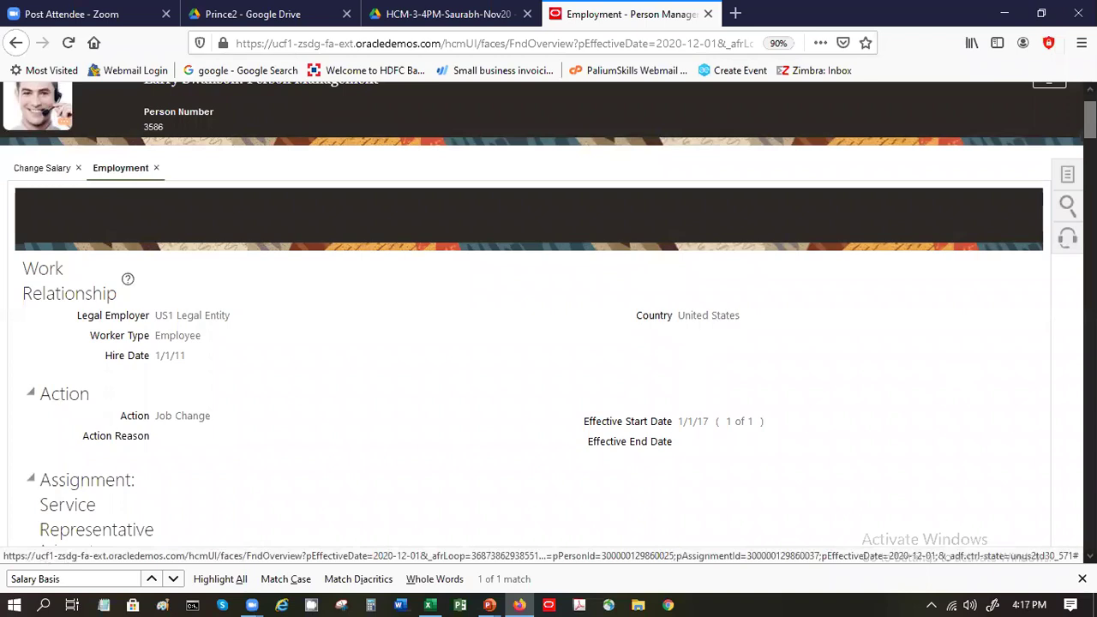
scroll(386, 364, "down", 10)
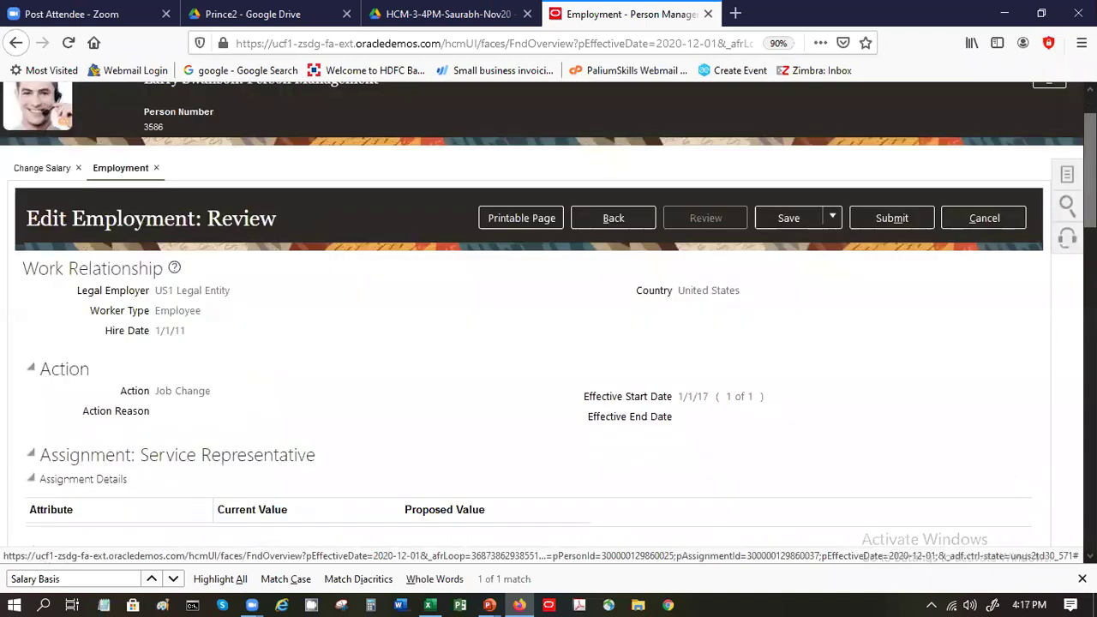
left_click(156, 169)
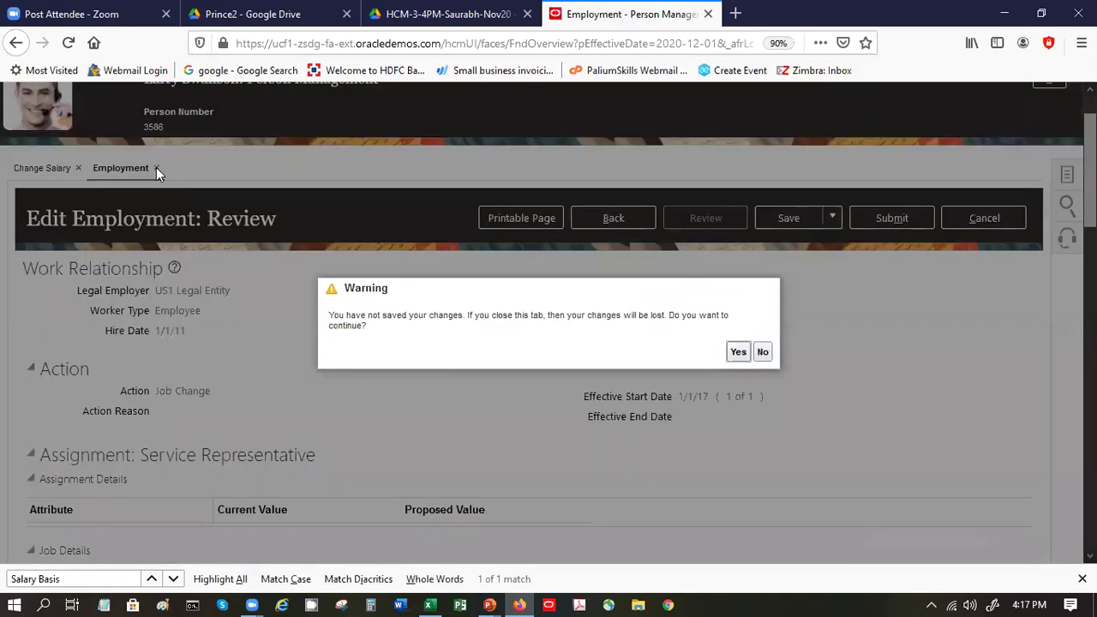
left_click(762, 352)
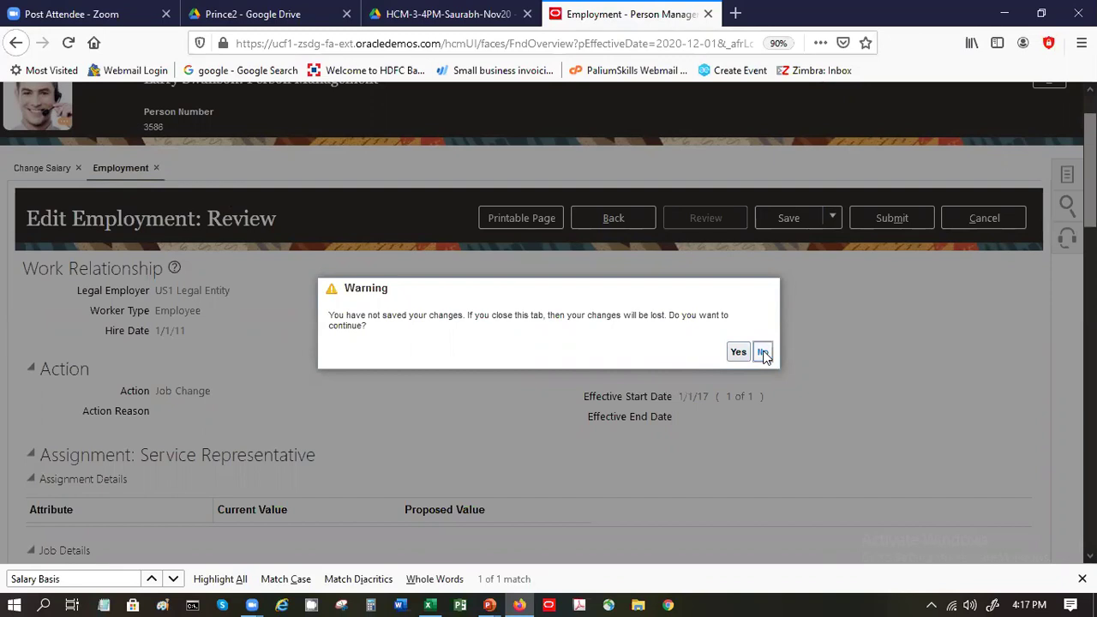
left_click(762, 352)
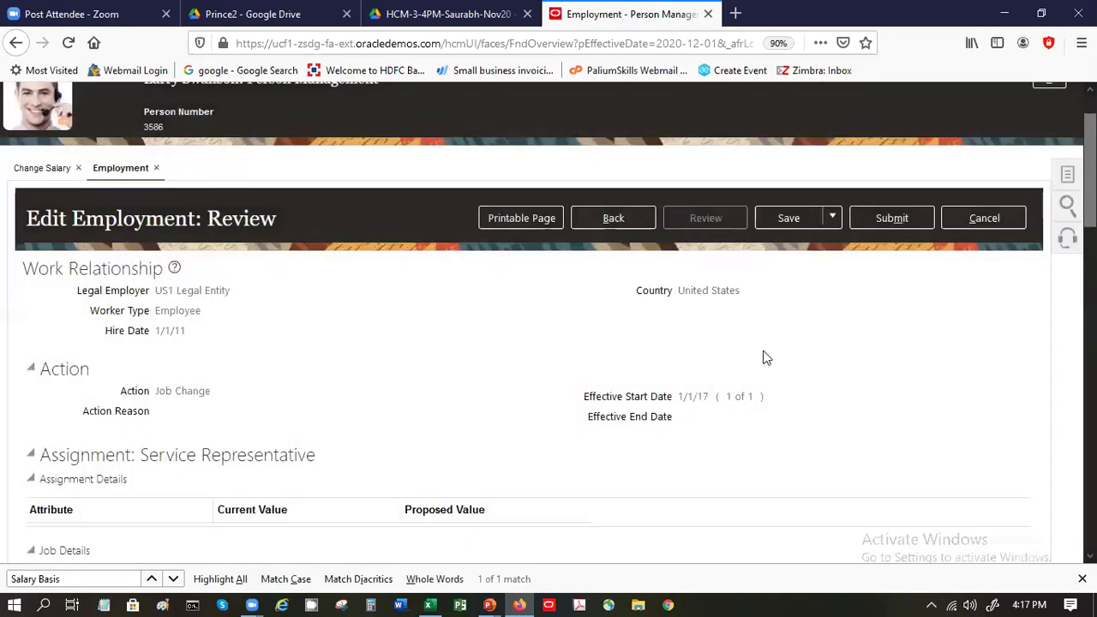
- Submit the reviewed employment correction and confirm the request
left_click(876, 216)
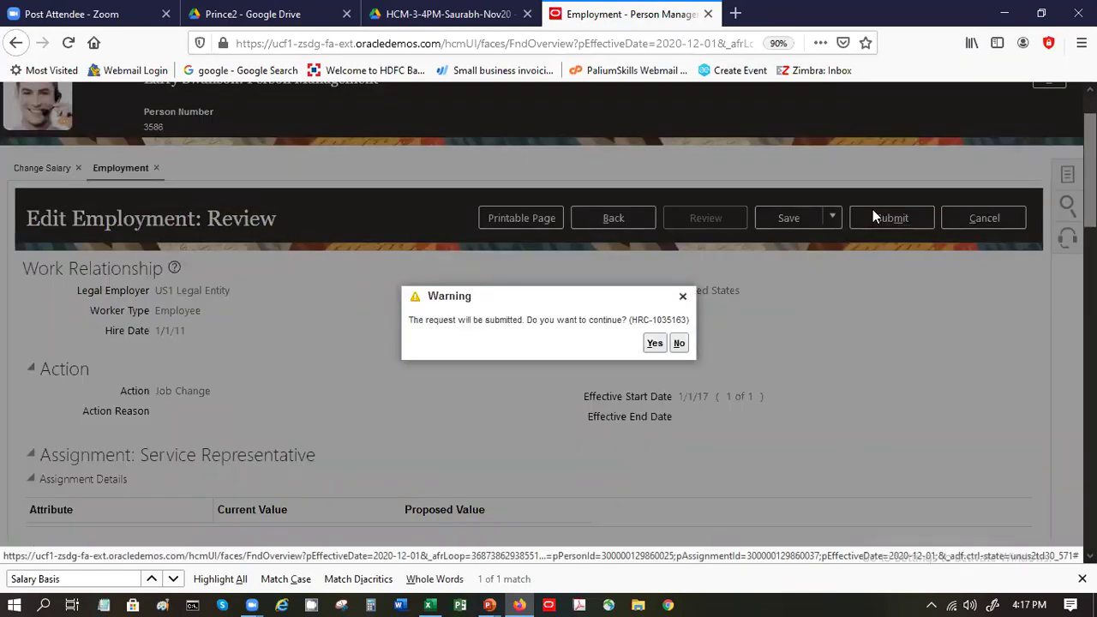
left_click(653, 343)
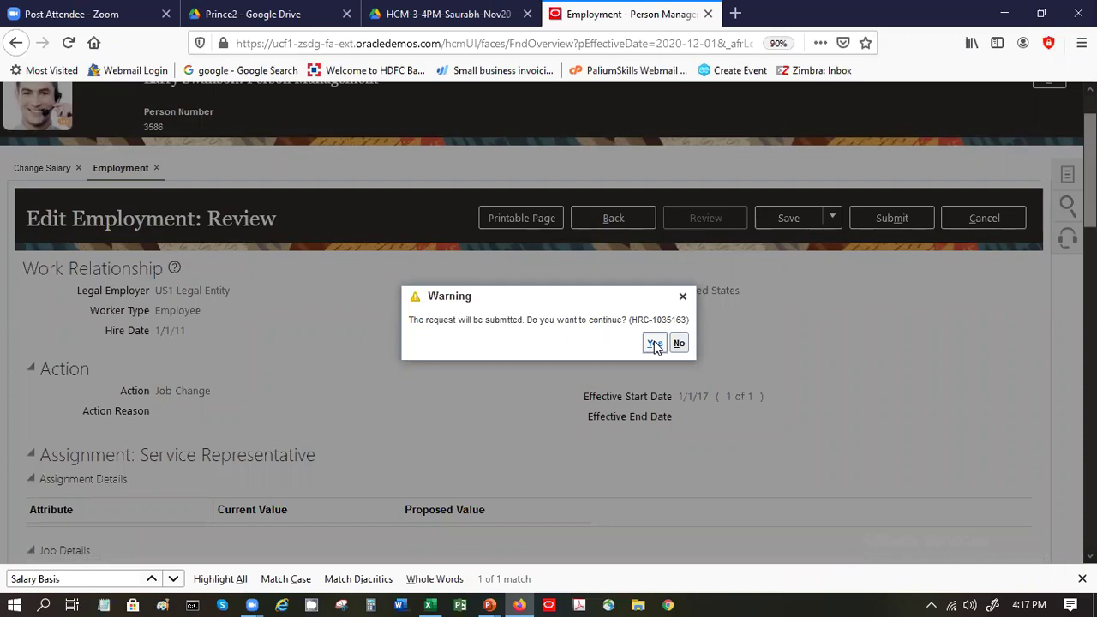
left_click(654, 345)
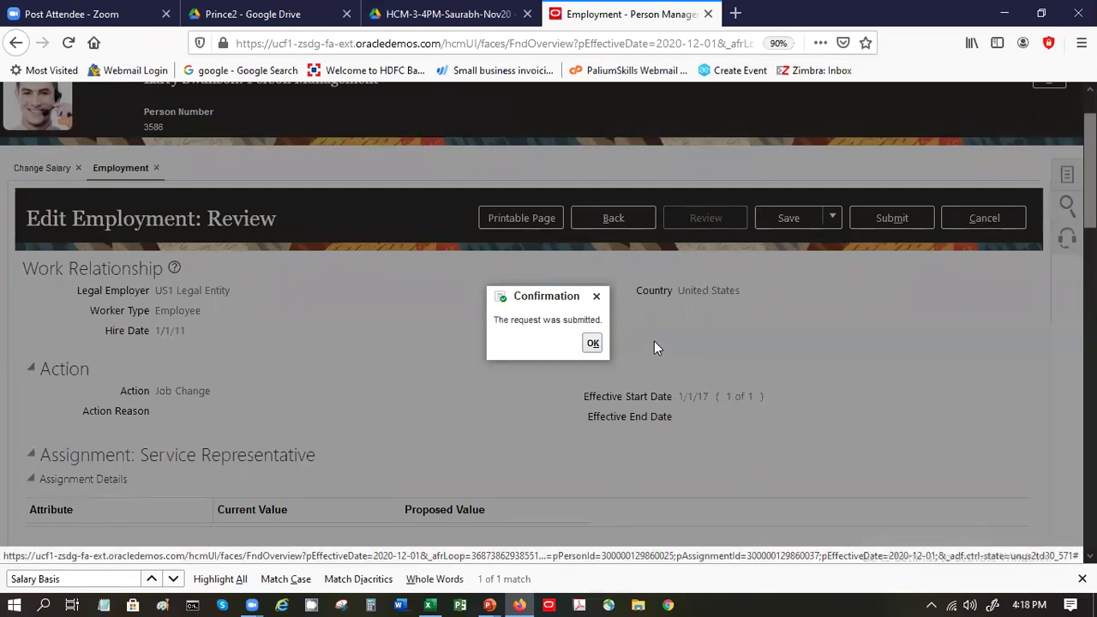
left_click(592, 343)
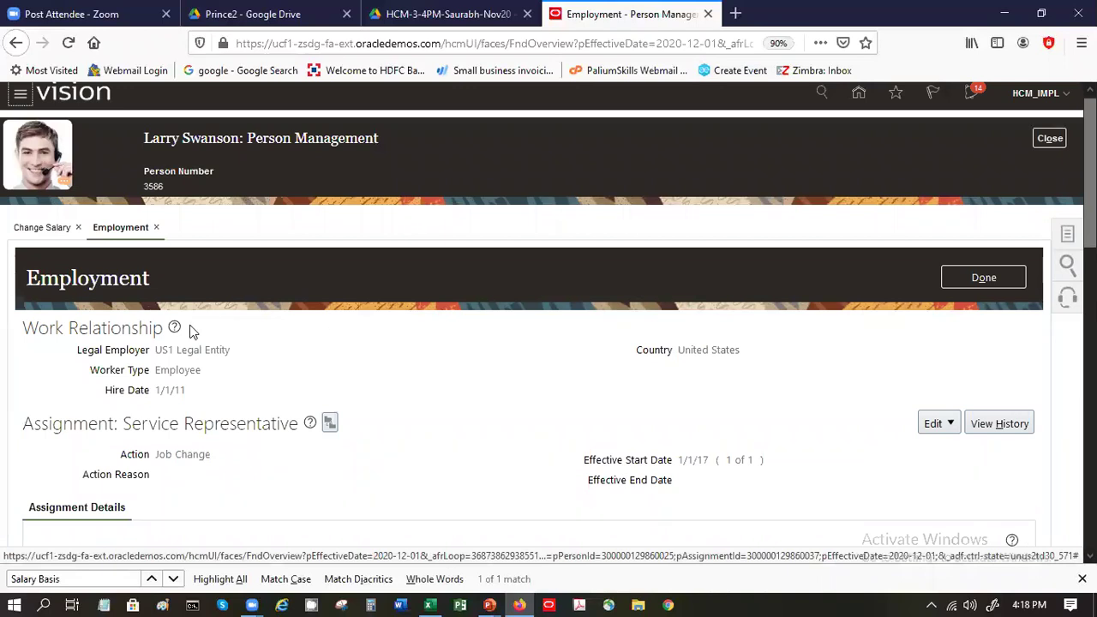
- Discard the pending salary proposal and reopen Change Salary for the same employee
left_click(156, 228)
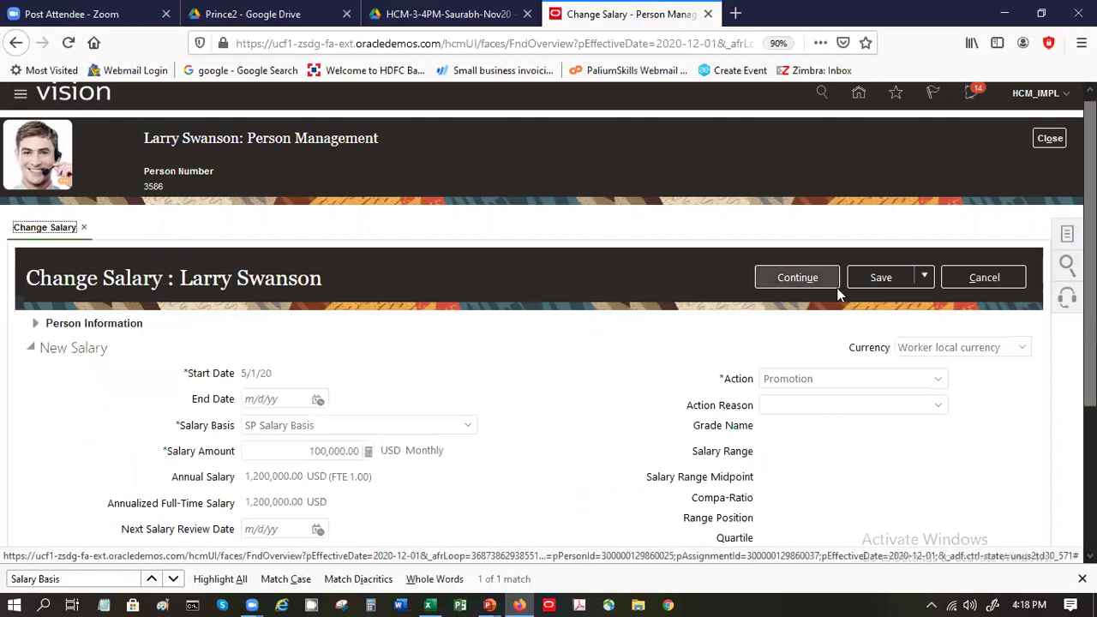
left_click(957, 283)
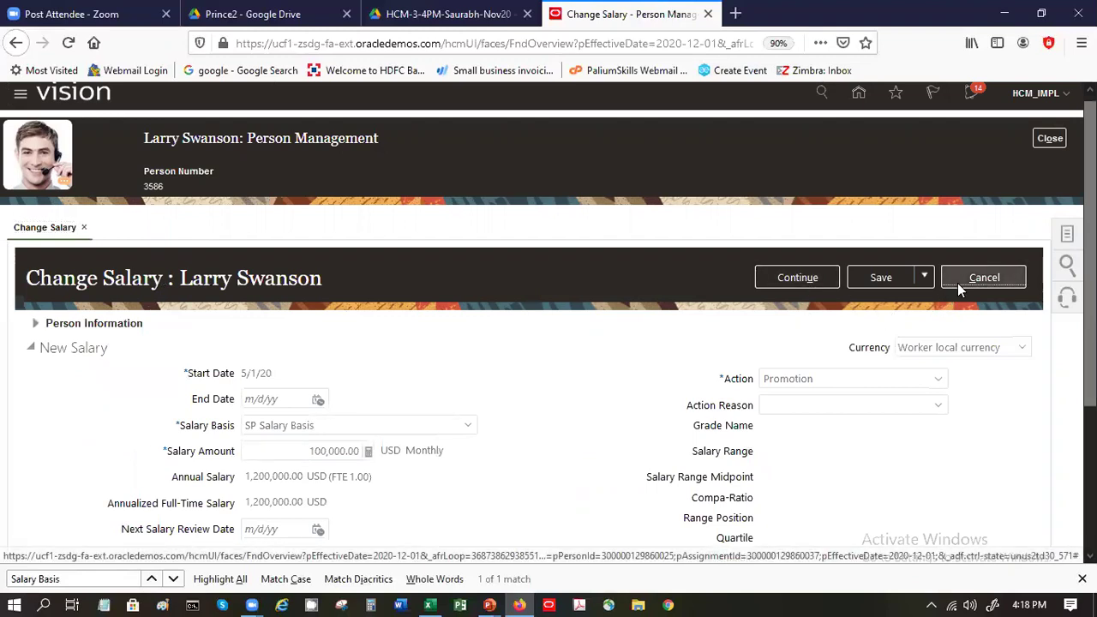
left_click(718, 349)
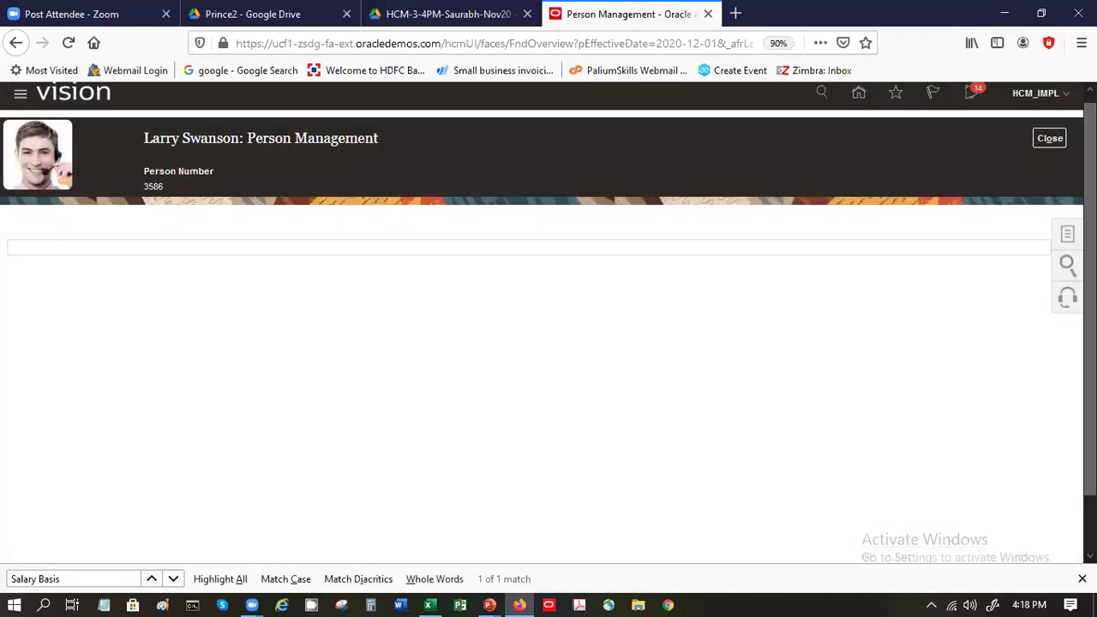
left_click(1069, 233)
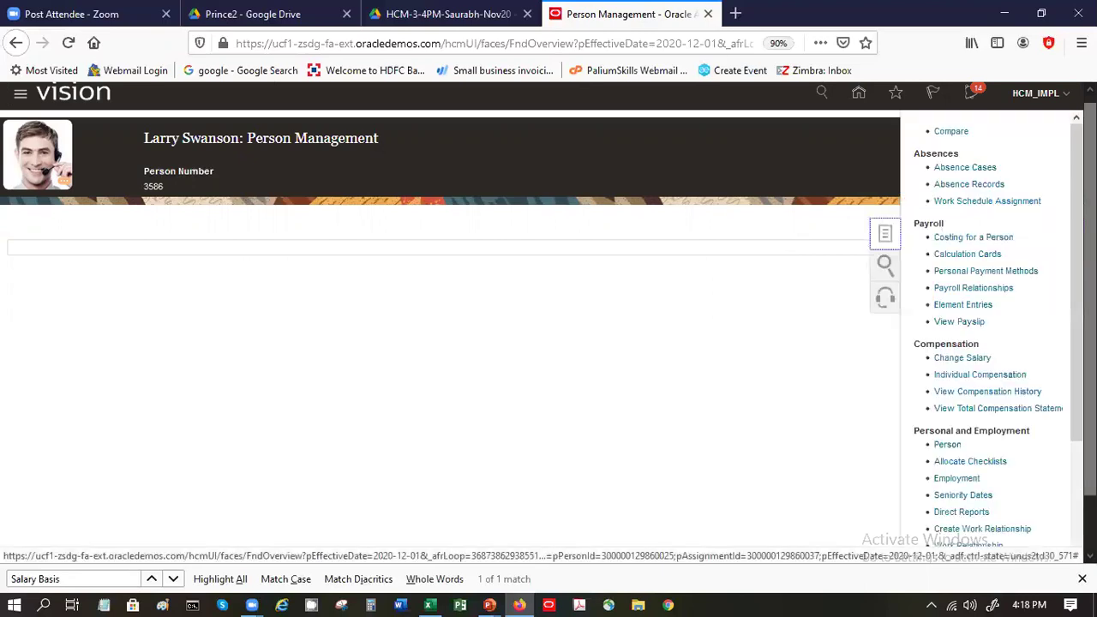
left_click(942, 358)
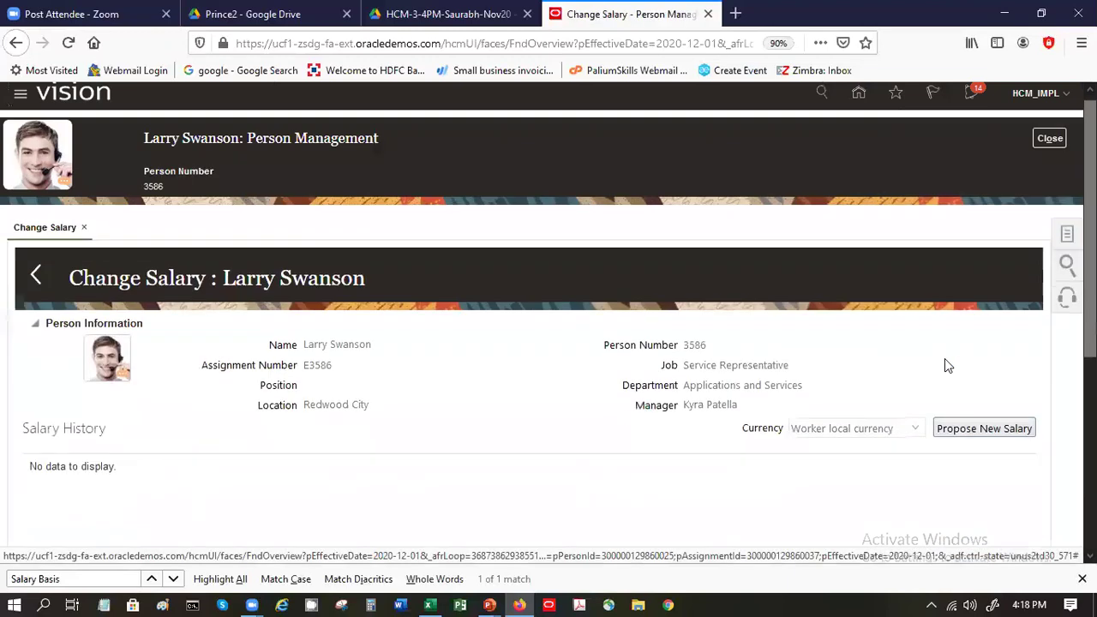
- Propose a new salary for the employee with start date 5/1/20 and action Promotion, and continue to its details
left_click(961, 437)
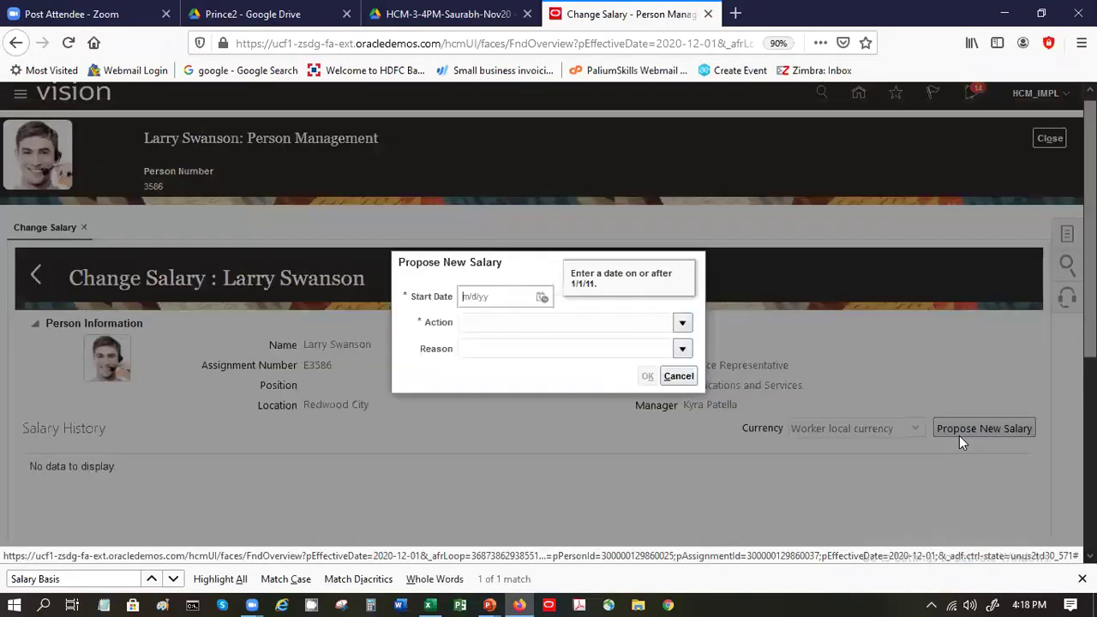
left_click(507, 302)
left_click(489, 317)
left_click_drag(468, 297, 452, 297)
type("5/1/20")
key("Tab")
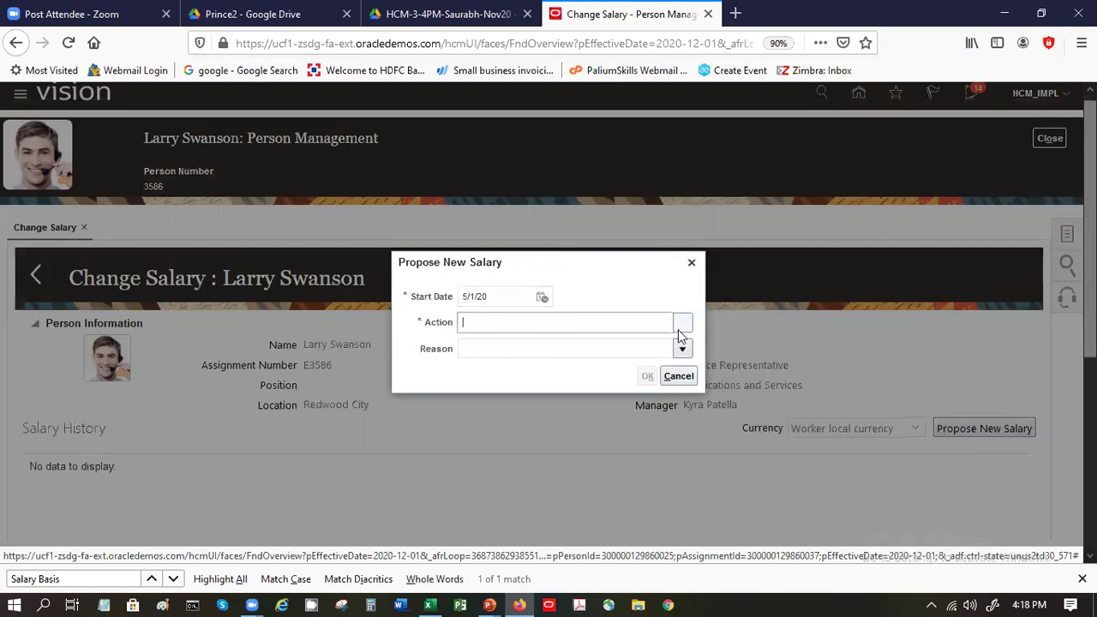
type("Pro")
key("Tab")
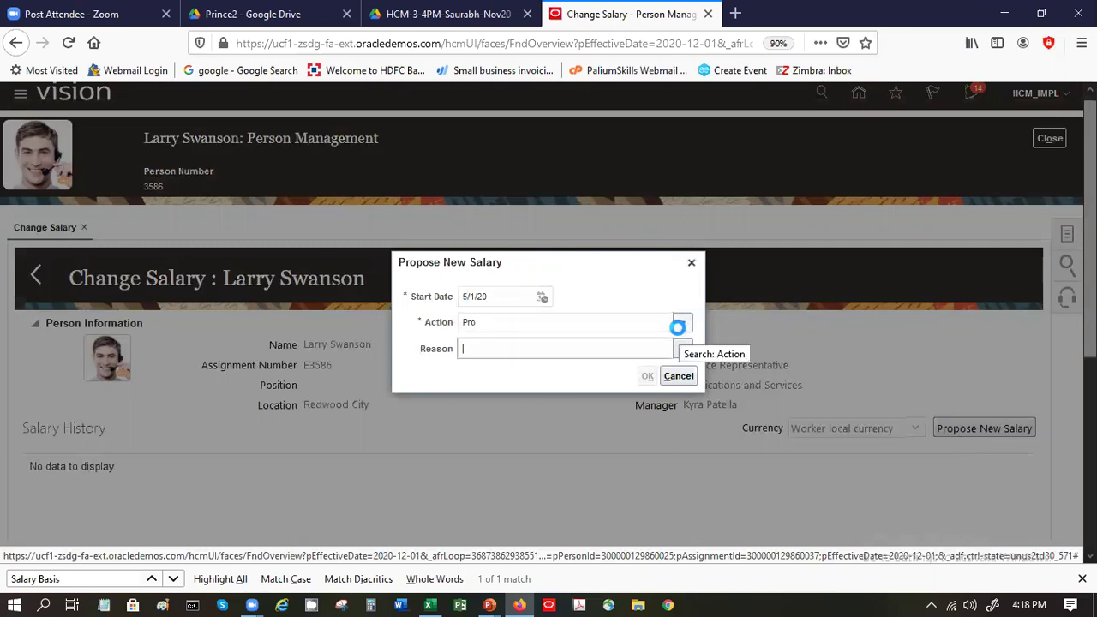
left_click(648, 378)
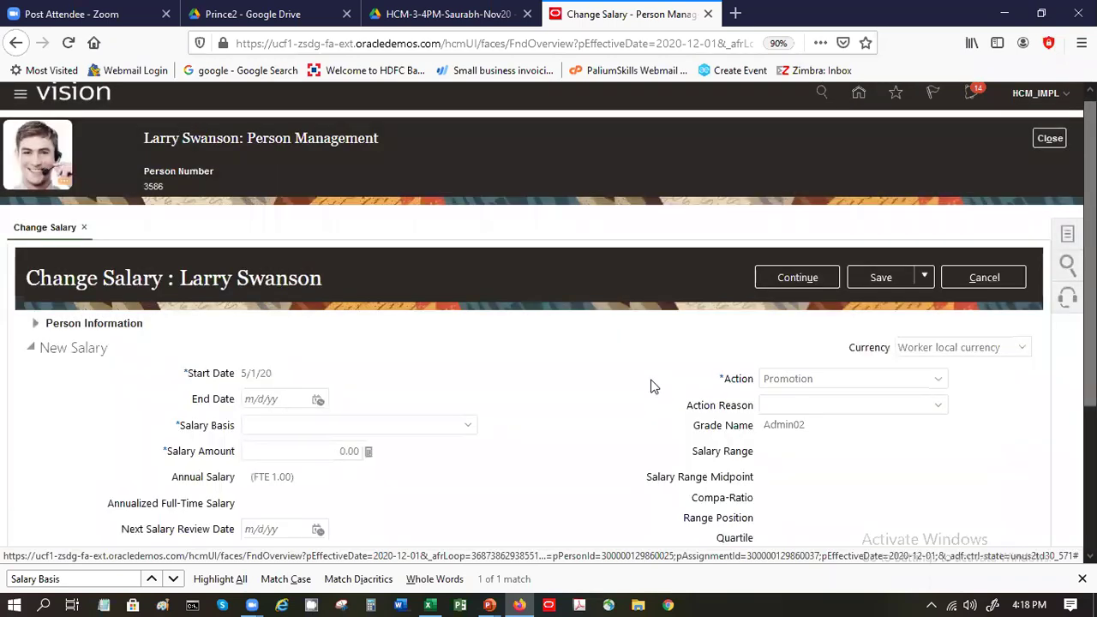
- Set the proposed salary's basis to SP Salary Basis and its amount to 3,500.00 USD monthly, accepting the salary range warning
left_click(334, 419)
left_click(468, 424)
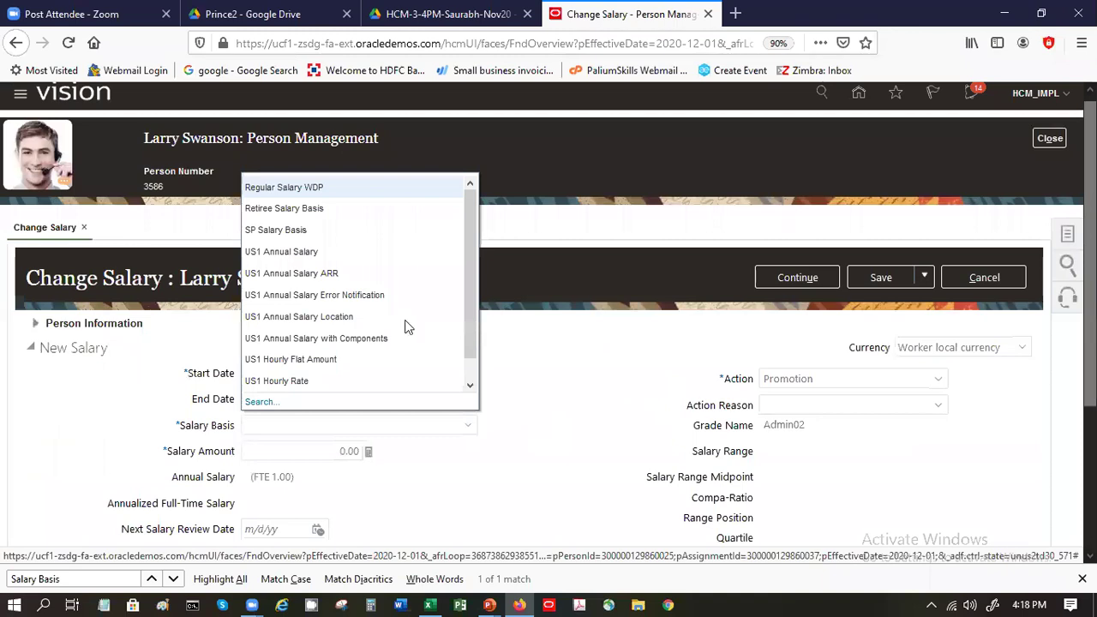
left_click(371, 233)
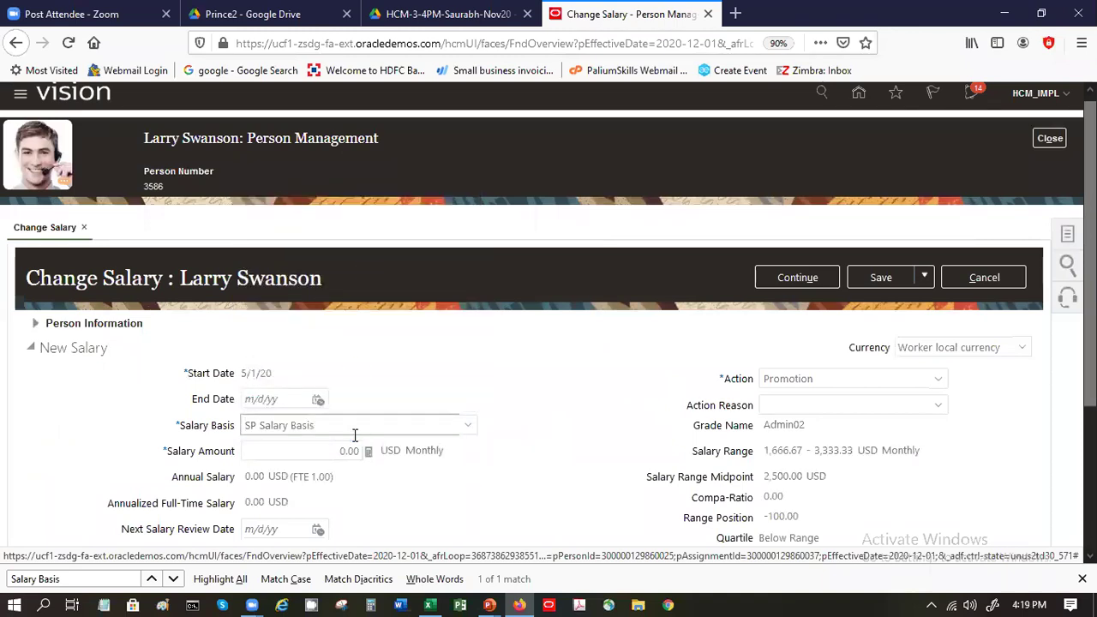
key("Tab")
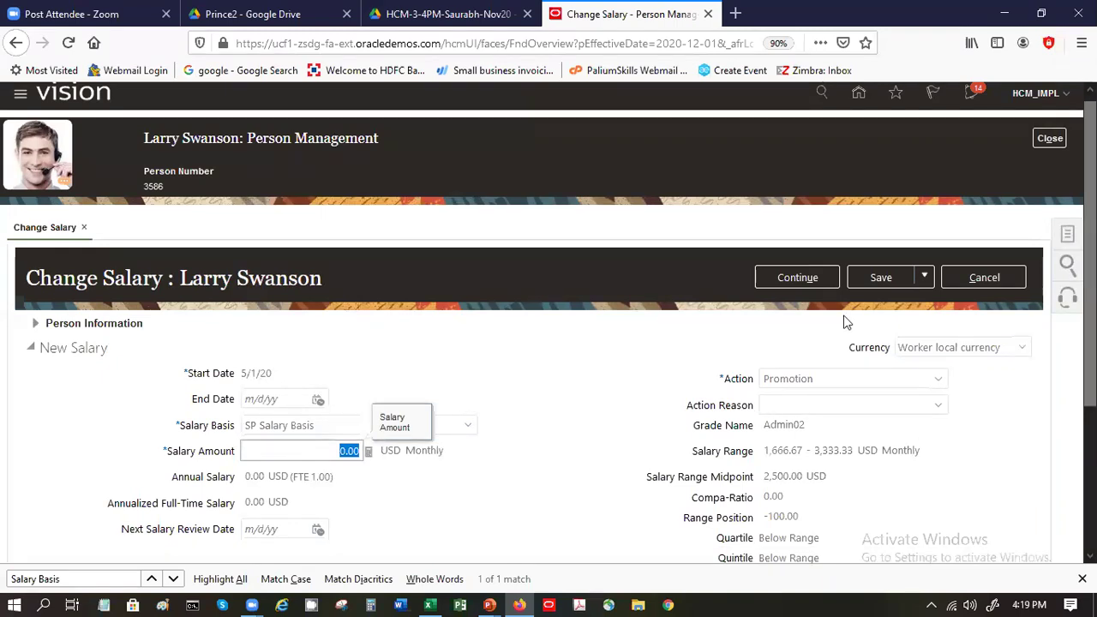
scroll(845, 318, "down", 3)
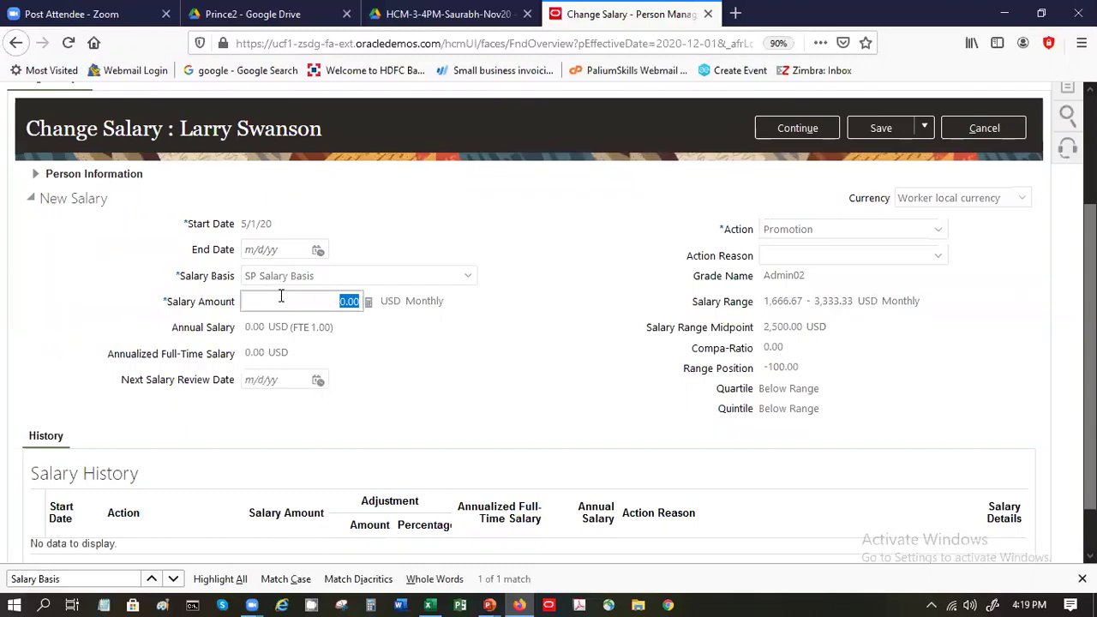
type("3500")
key("Tab")
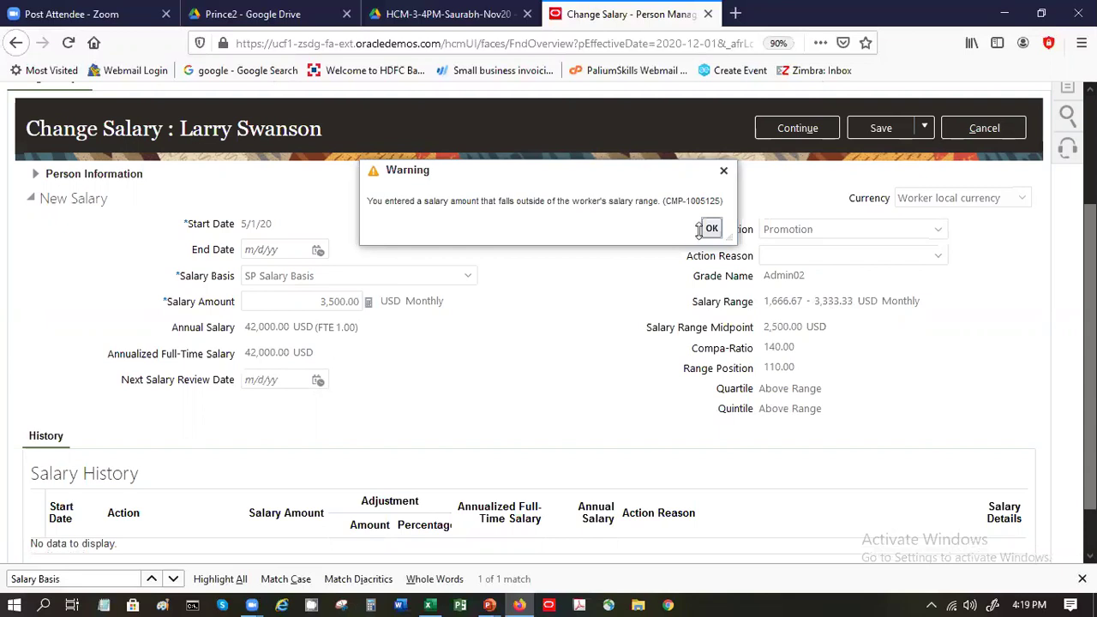
right_click(710, 235)
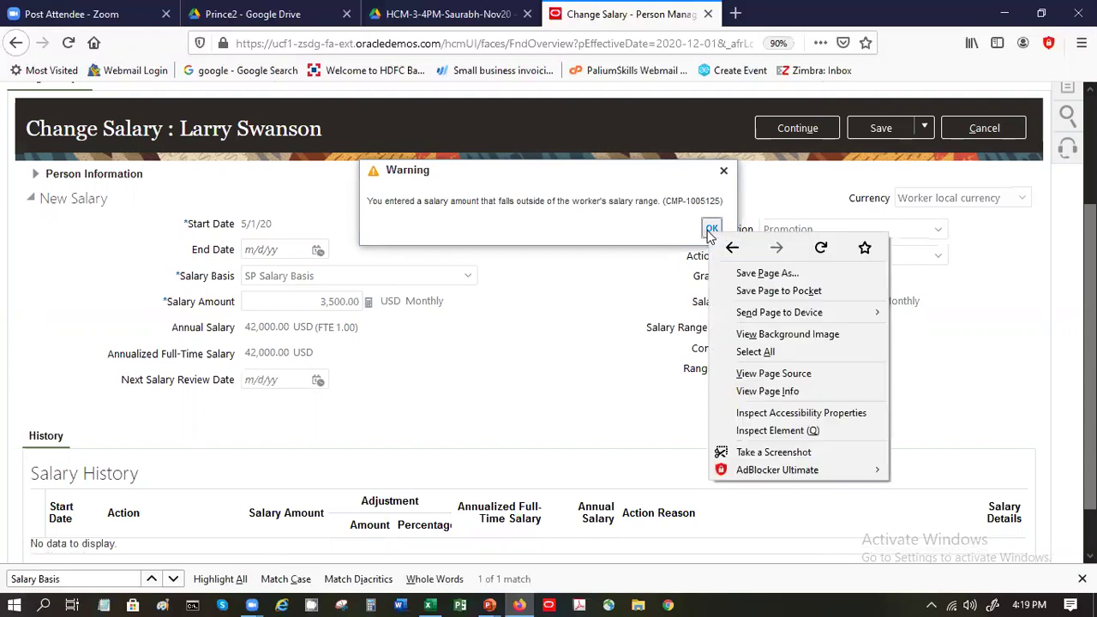
left_click(710, 229)
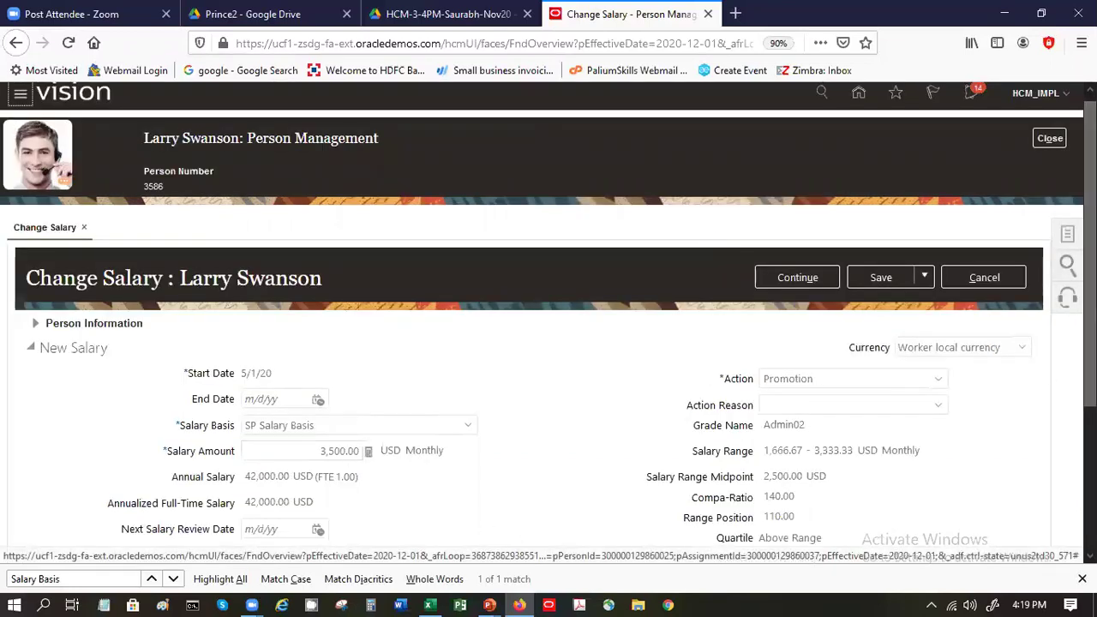
scroll(548, 343, "down", 3)
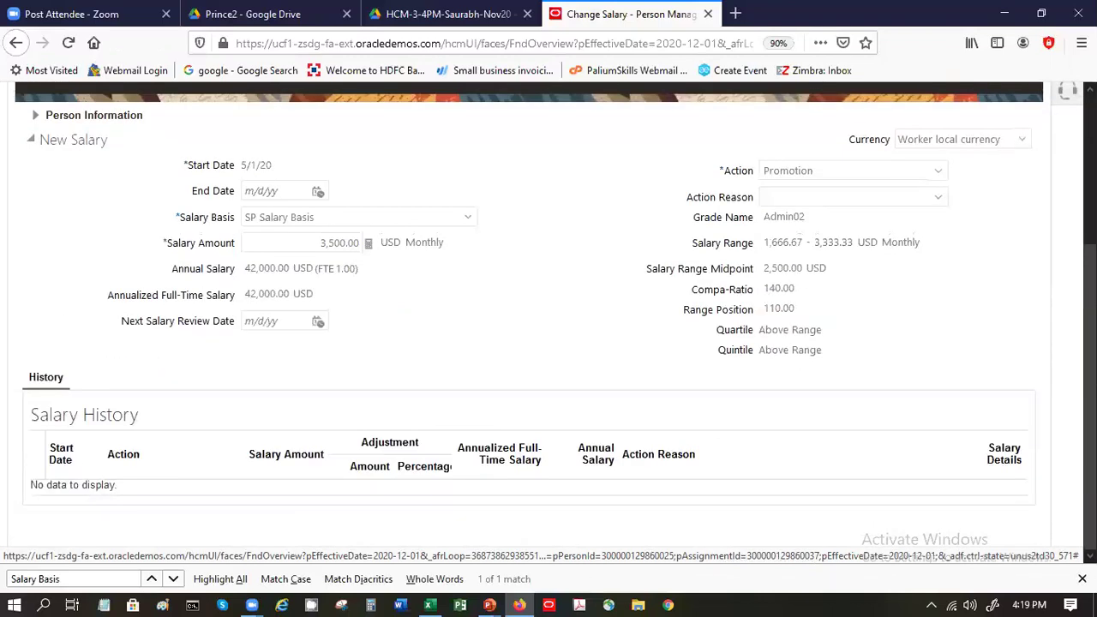
scroll(549, 316, "up", 1)
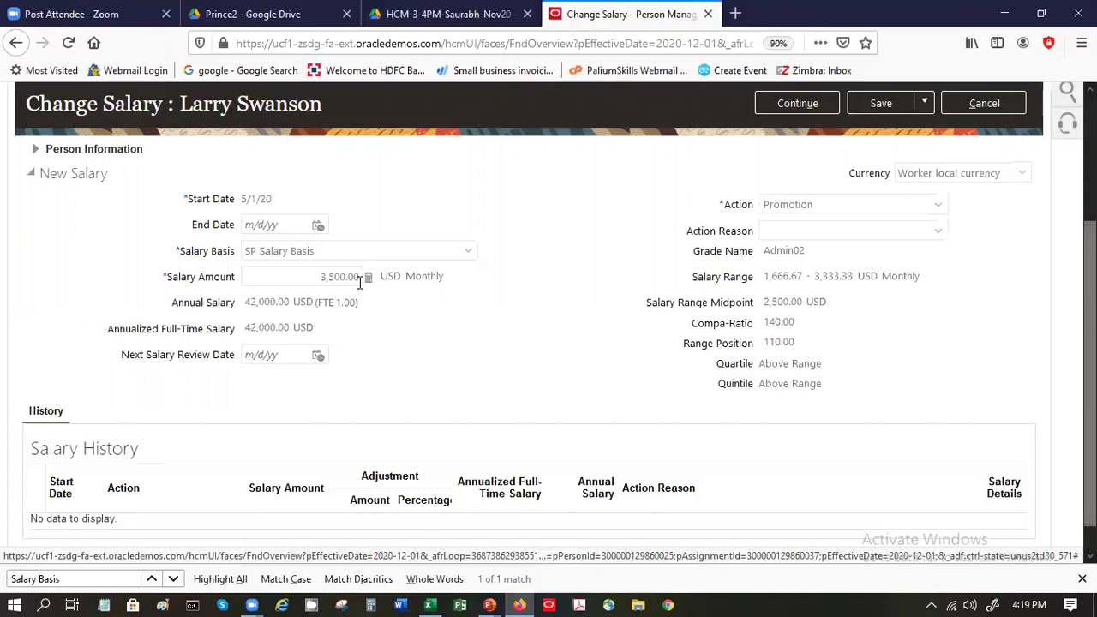
- Review the proposed salary amounts, submit the salary change, and confirm the request
double_click(249, 326)
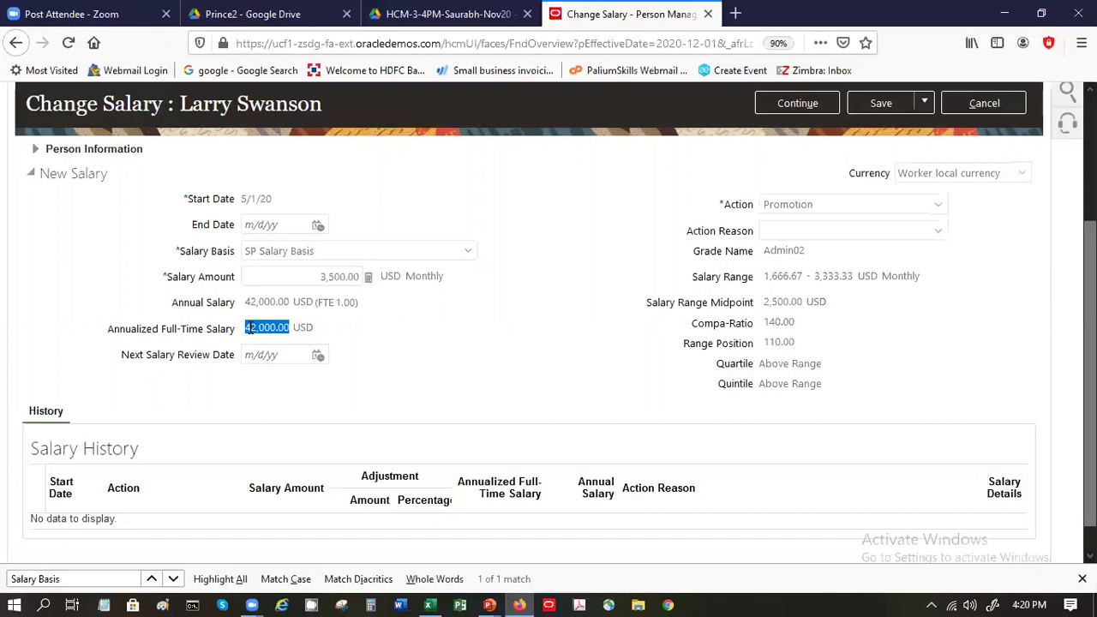
left_click(294, 279)
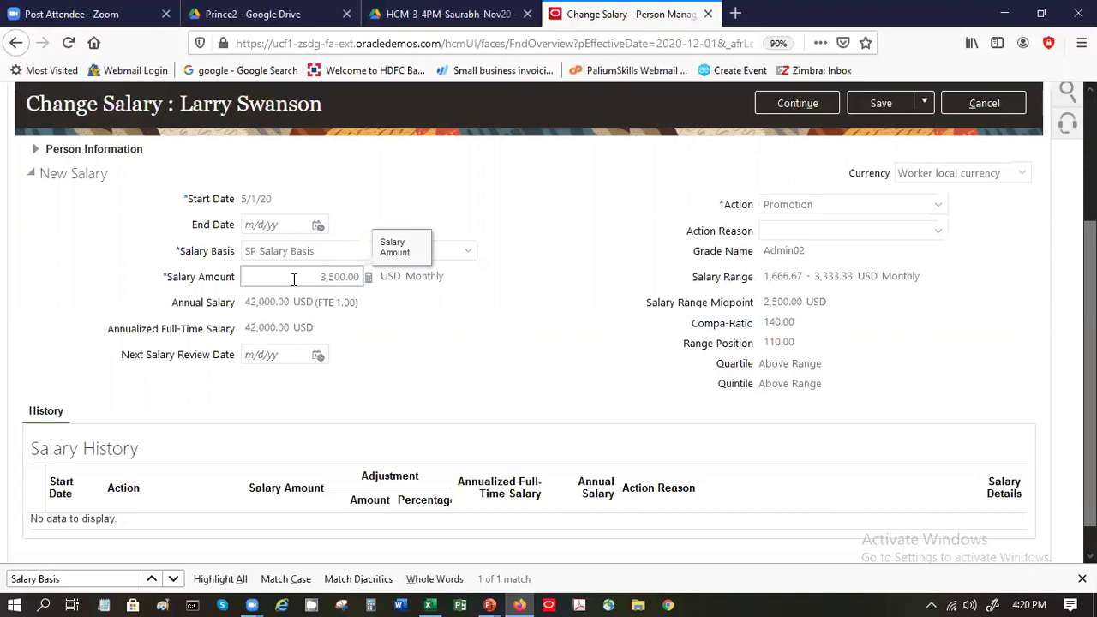
double_click(299, 277)
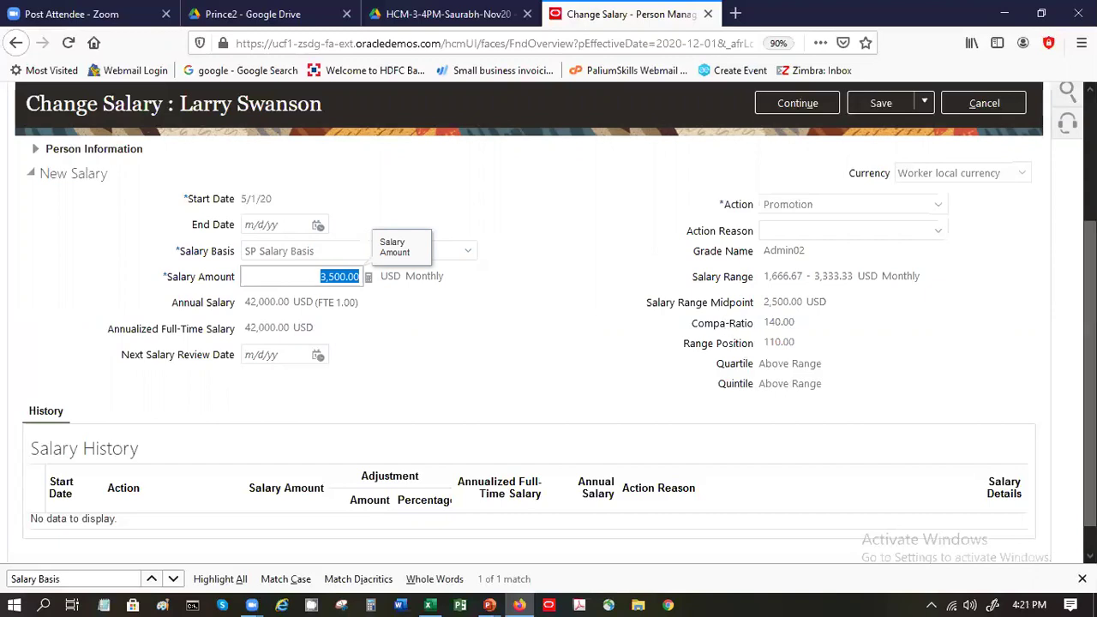
scroll(792, 349, "up", 3)
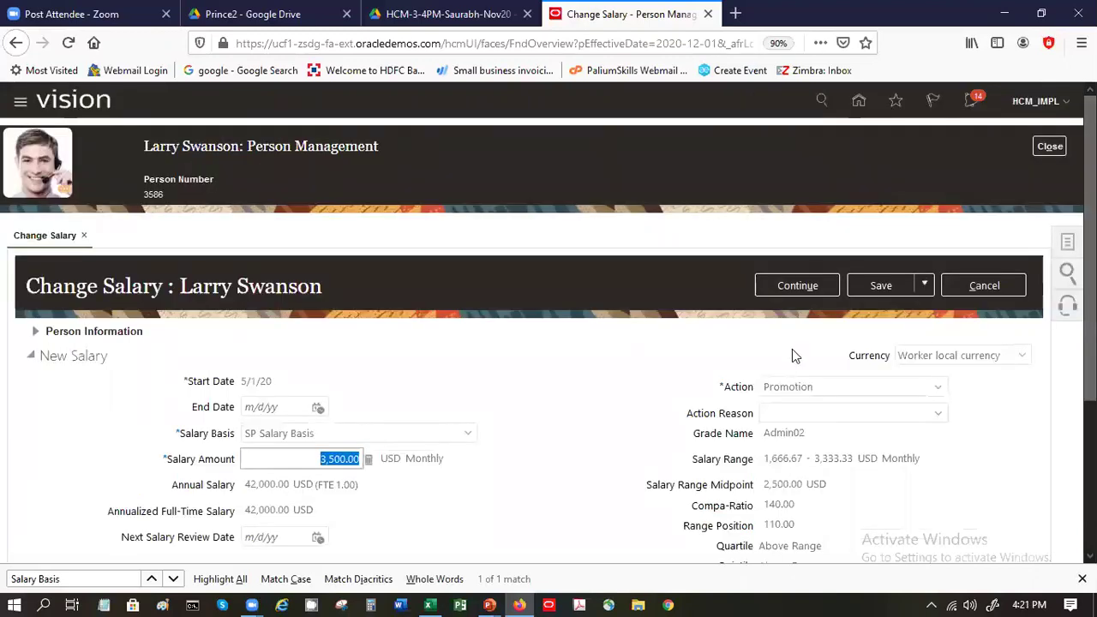
left_click(804, 288)
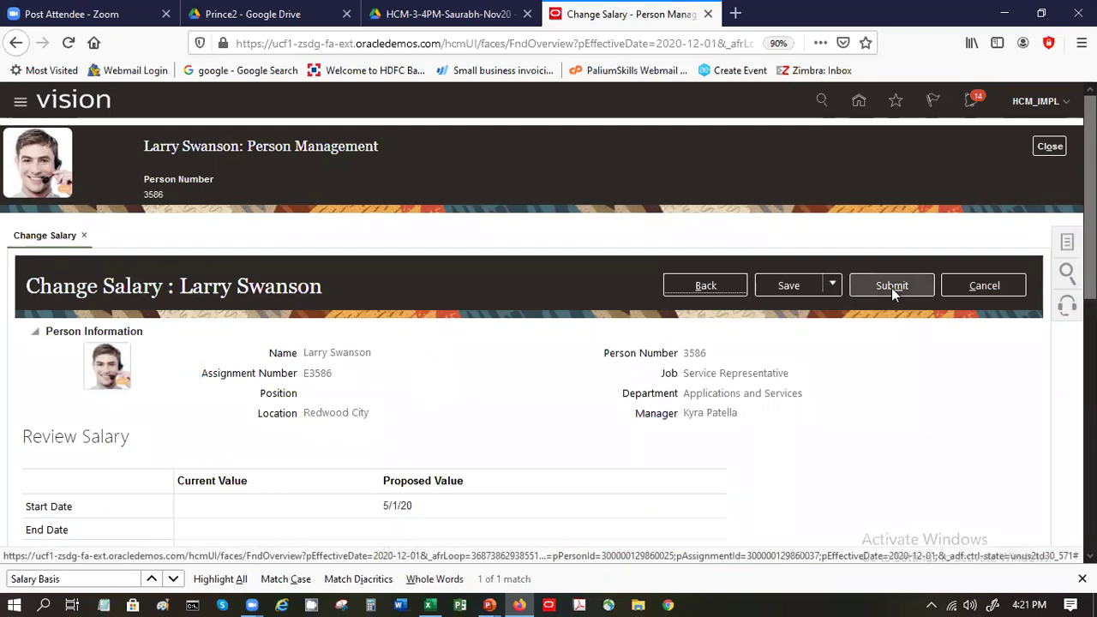
left_click(891, 288)
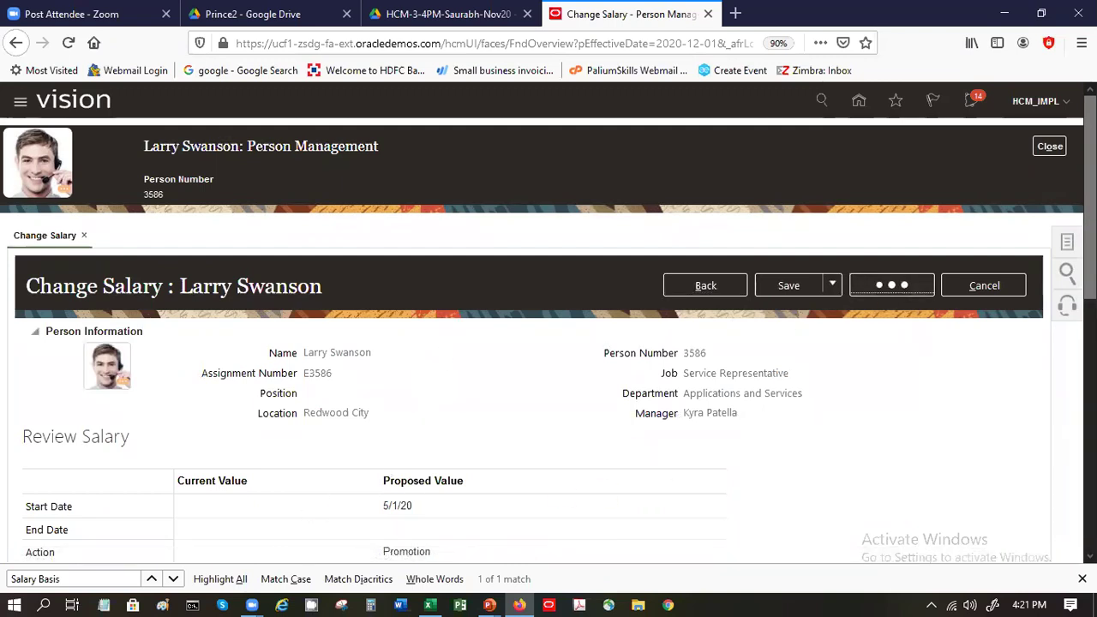
scroll(439, 274, "down", 5)
scroll(397, 399, "up", 3)
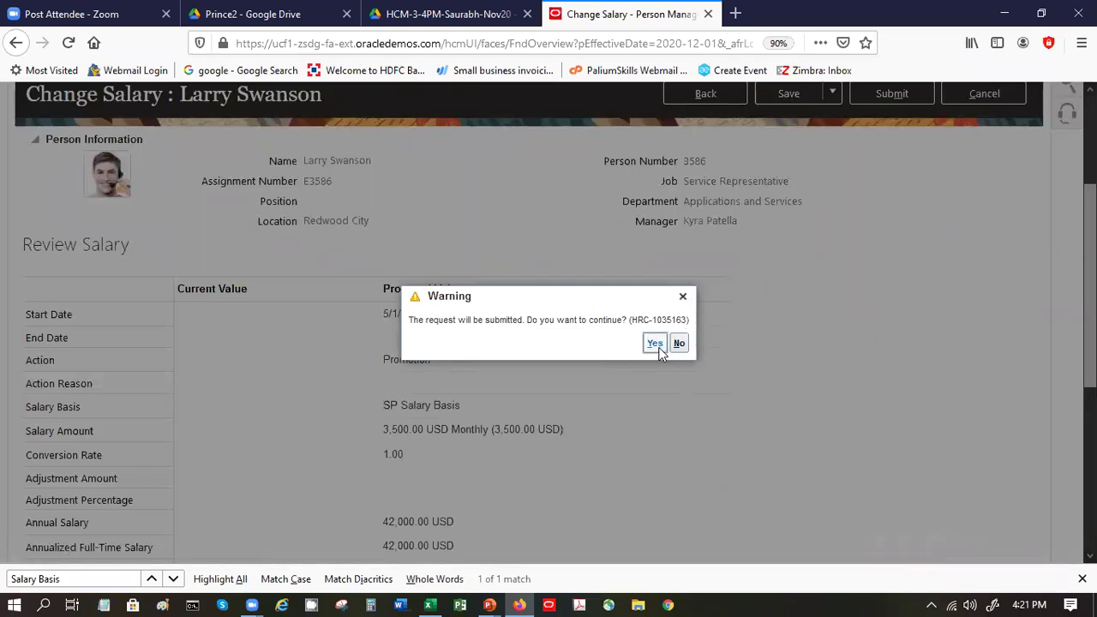
left_click(656, 344)
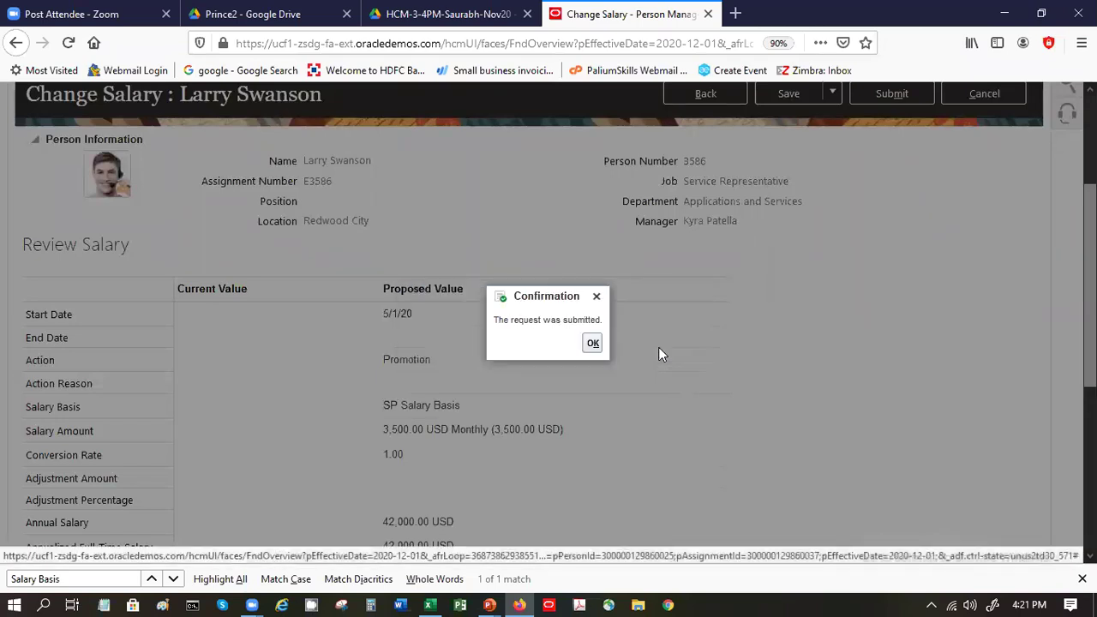
left_click(591, 344)
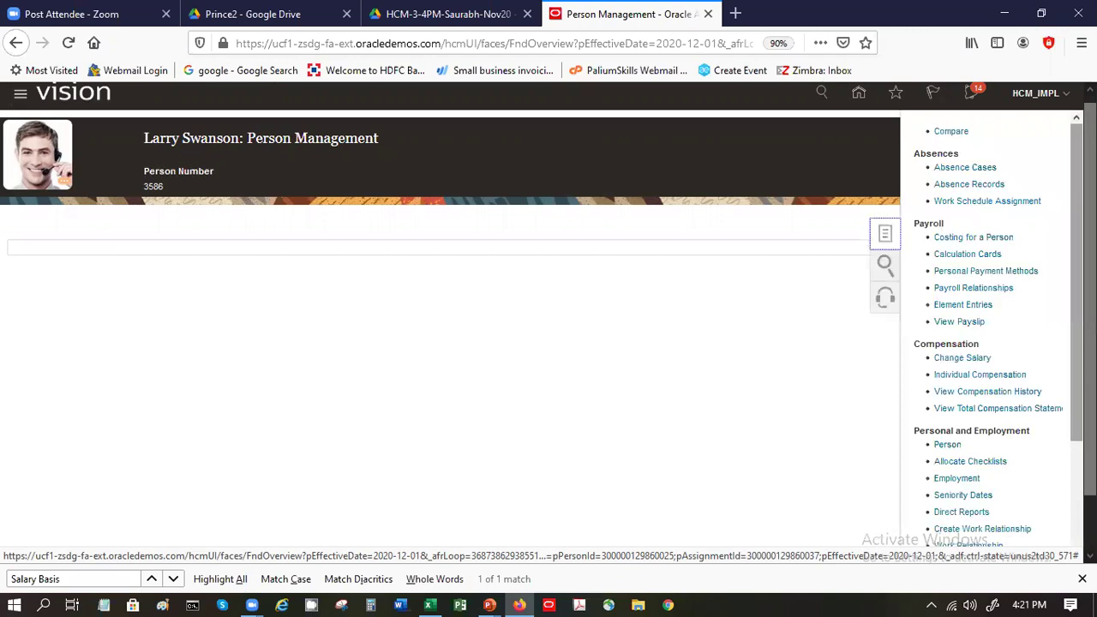
- Open the employee's Element Entries and set the effective date to 5/1/20
left_click(963, 305)
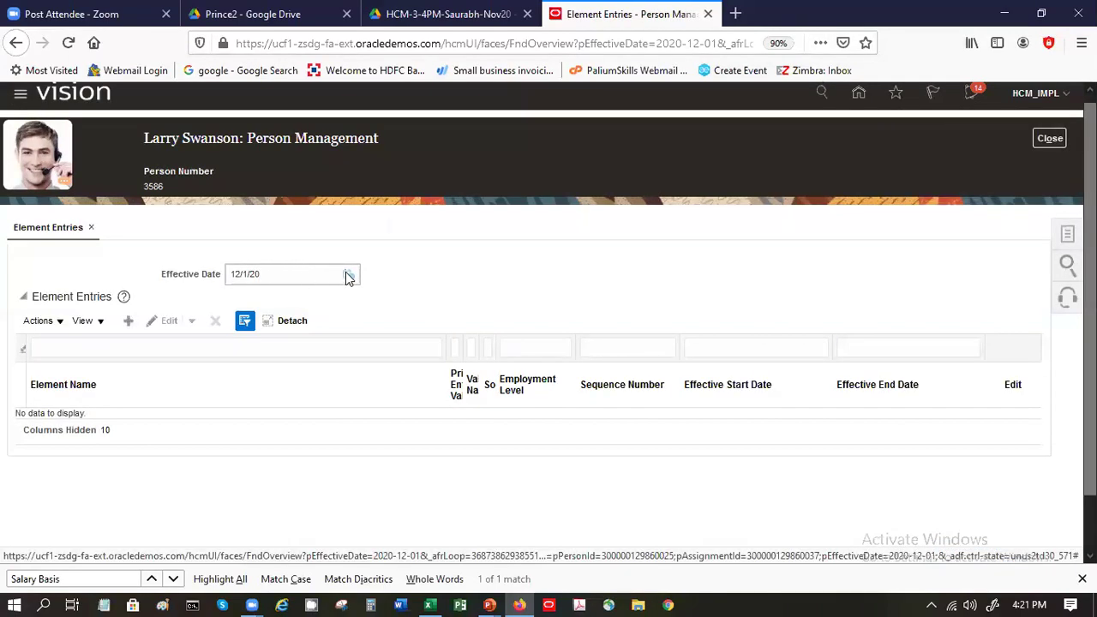
key("BackSpace")
key("BackSpace")
type("5")
key("Tab")
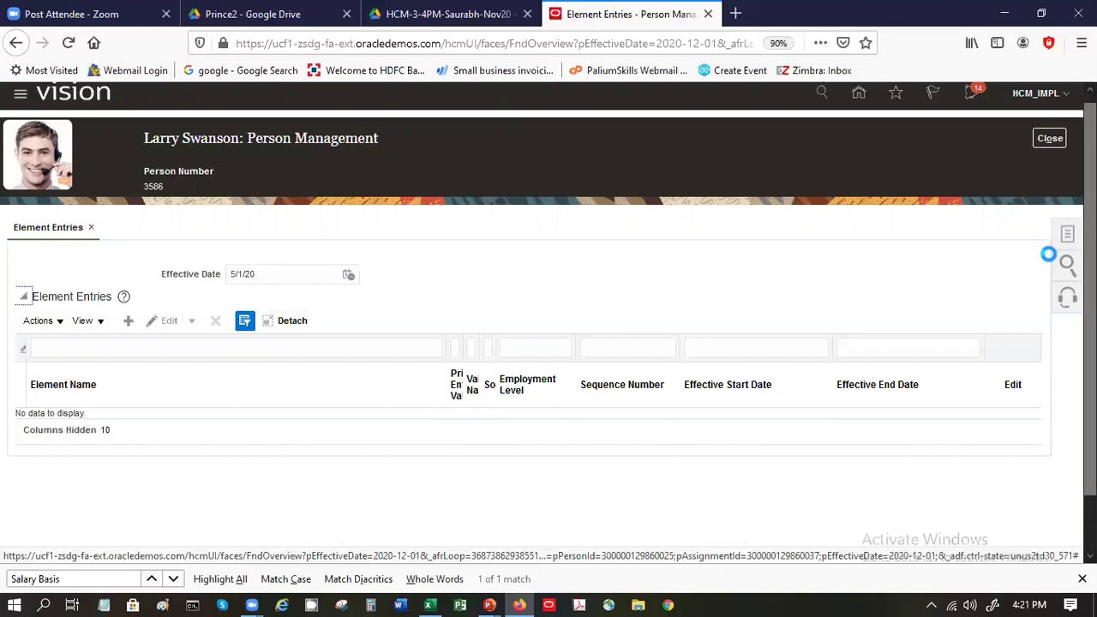
left_click(1069, 234)
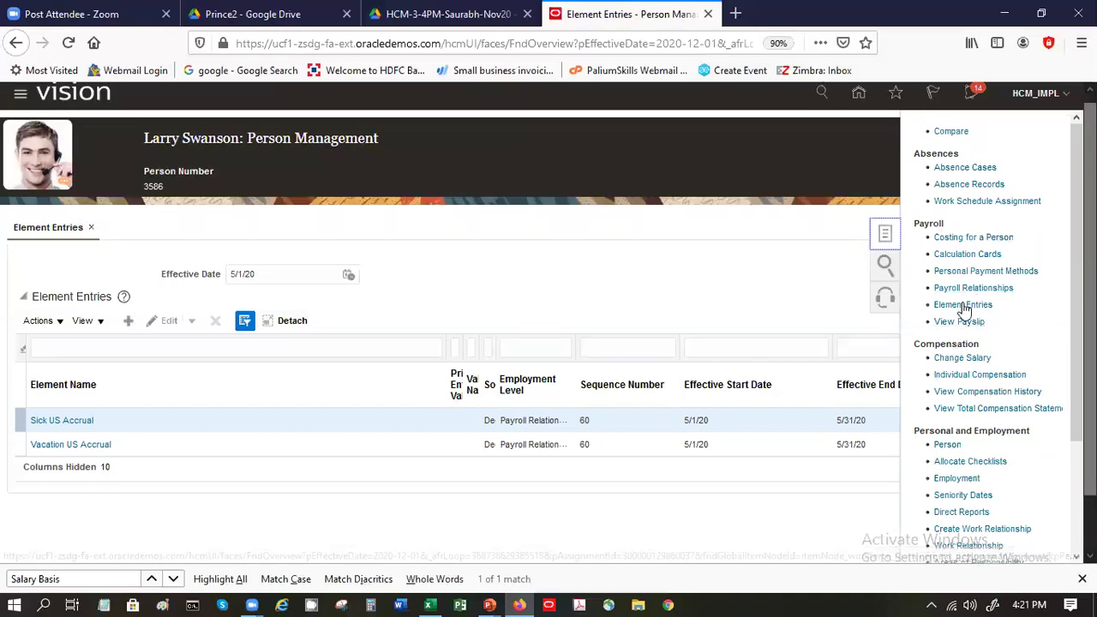
left_click(283, 274)
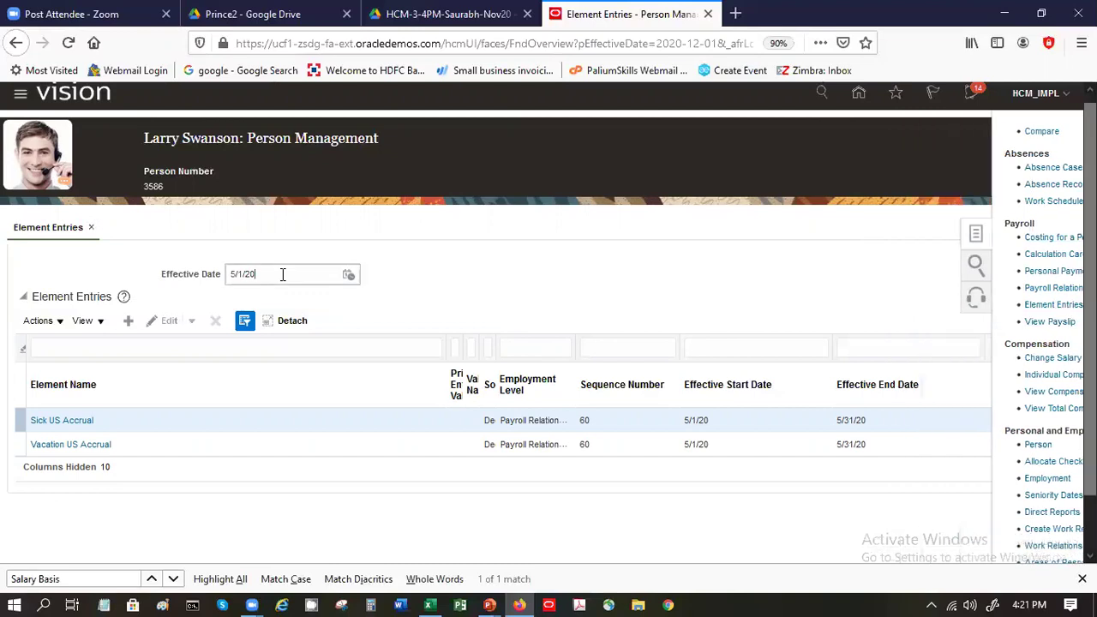
left_click(347, 275)
left_click(434, 254)
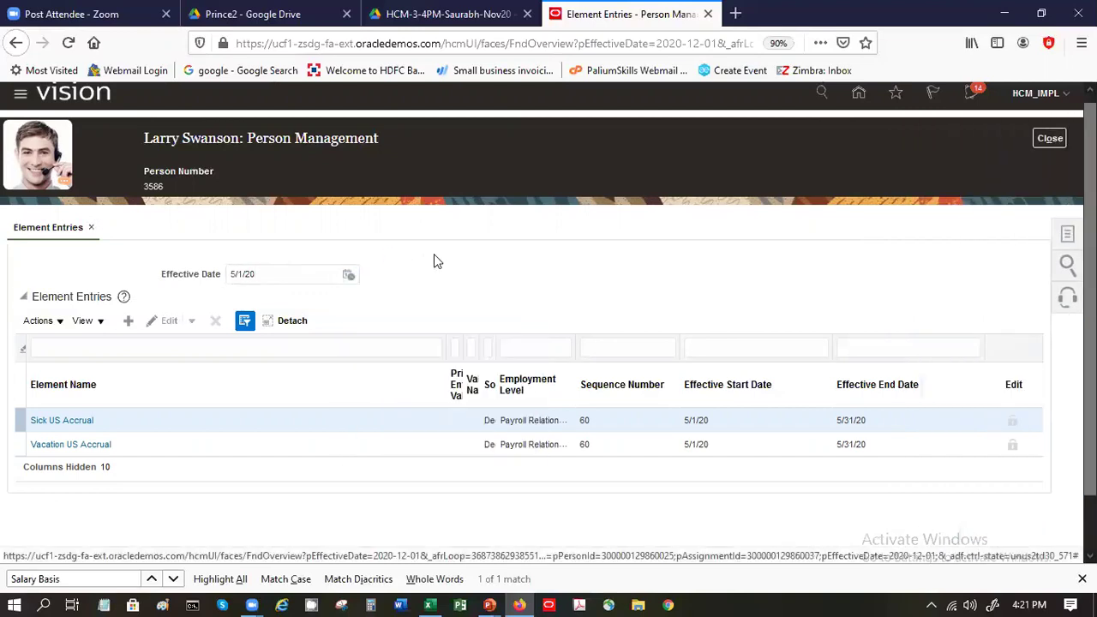
left_click(151, 351)
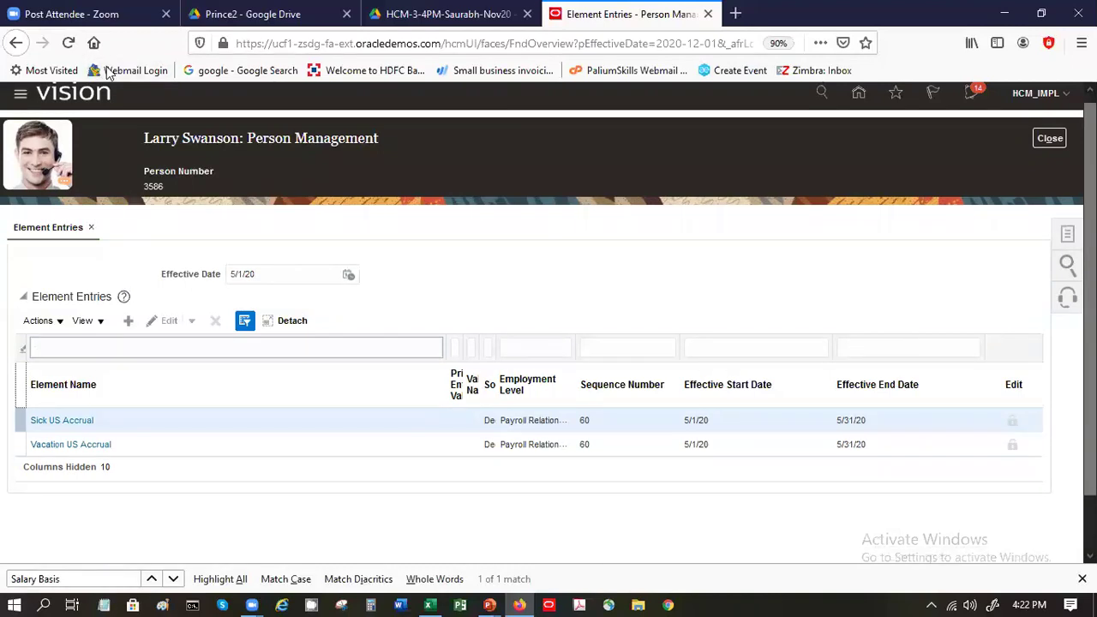
- Reload the Element Entries page and check the notifications for the submitted salary change
left_click(72, 47)
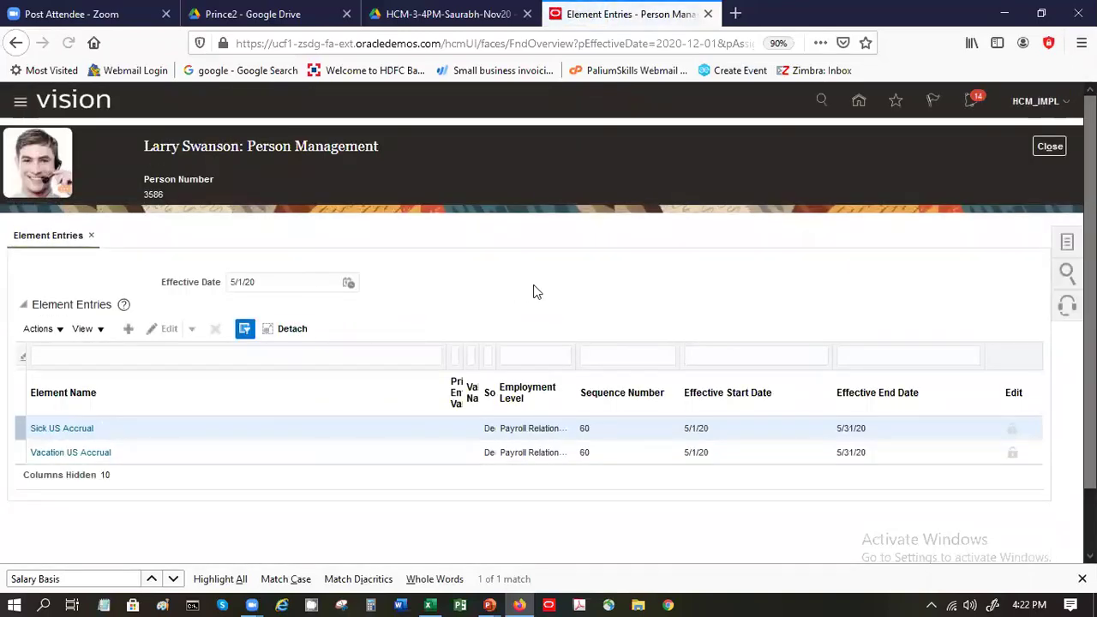
left_click(977, 101)
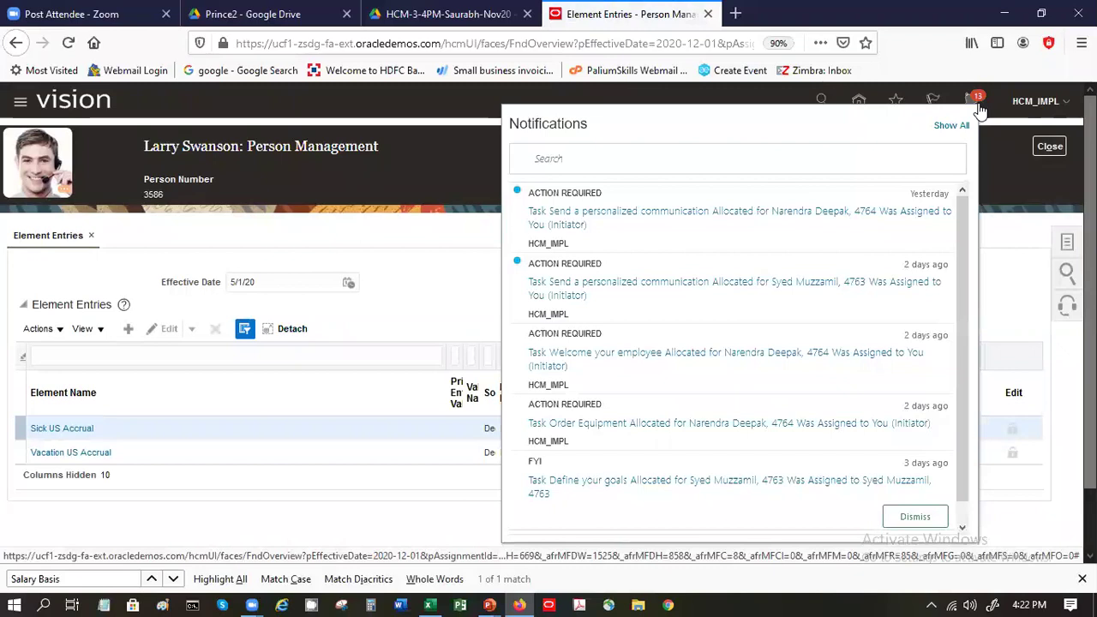
left_click(998, 199)
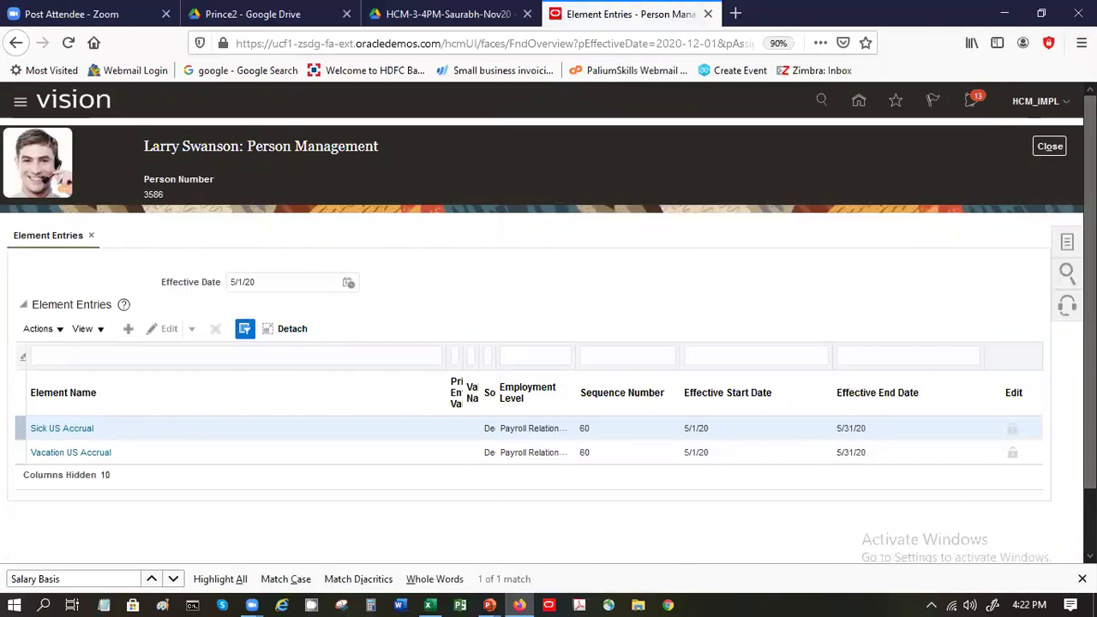
- Check the status of the submitted salary change in Change Salary and return to Element Entries
left_click(1065, 243)
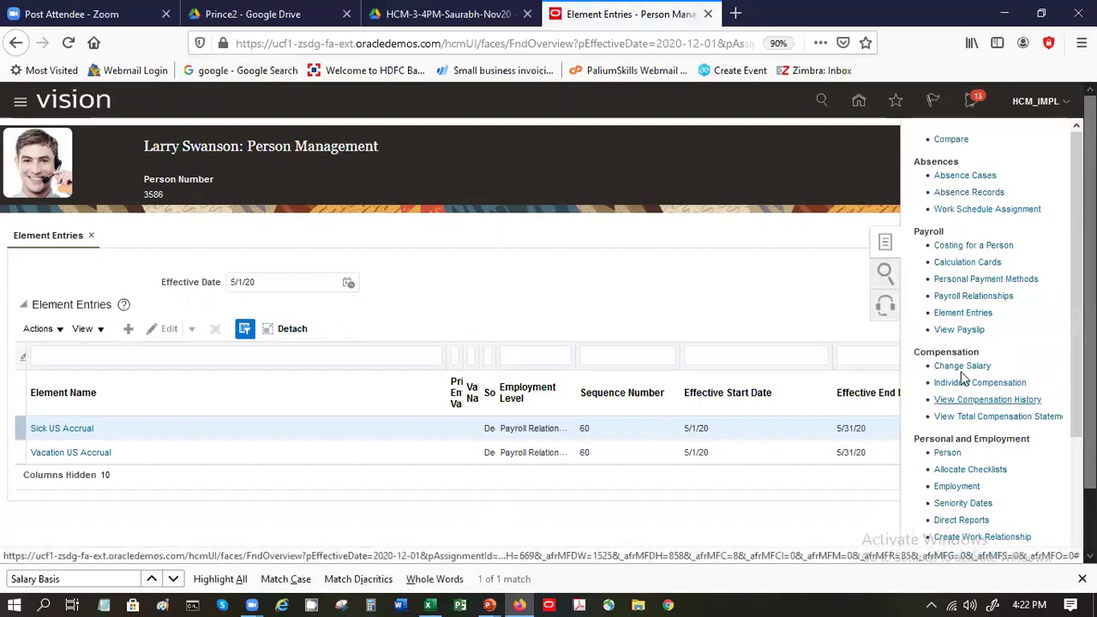
left_click(960, 365)
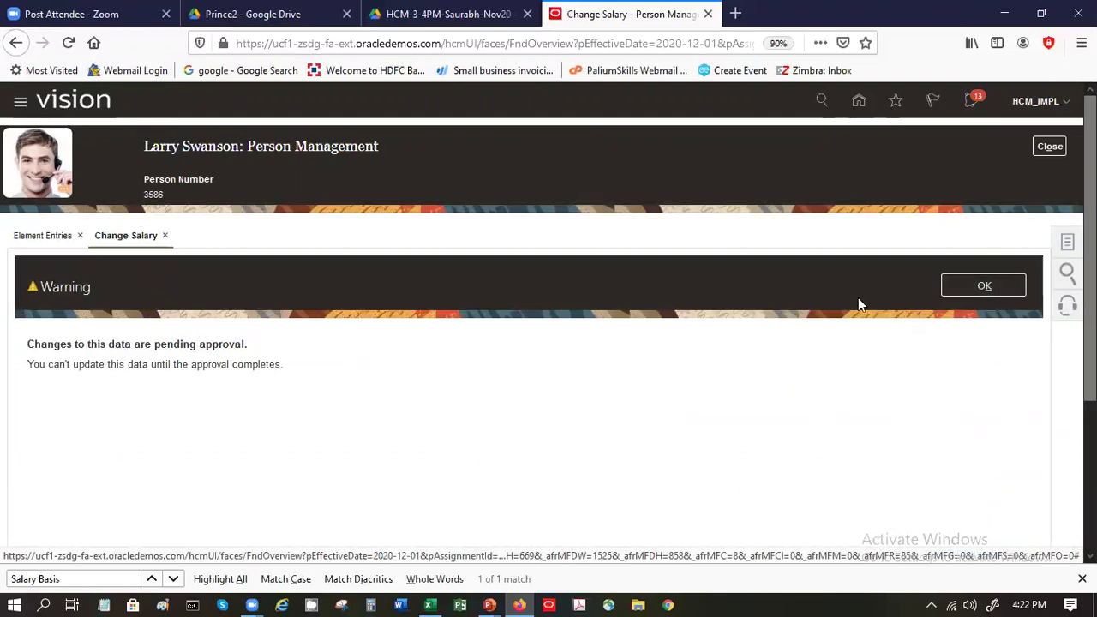
left_click(1015, 295)
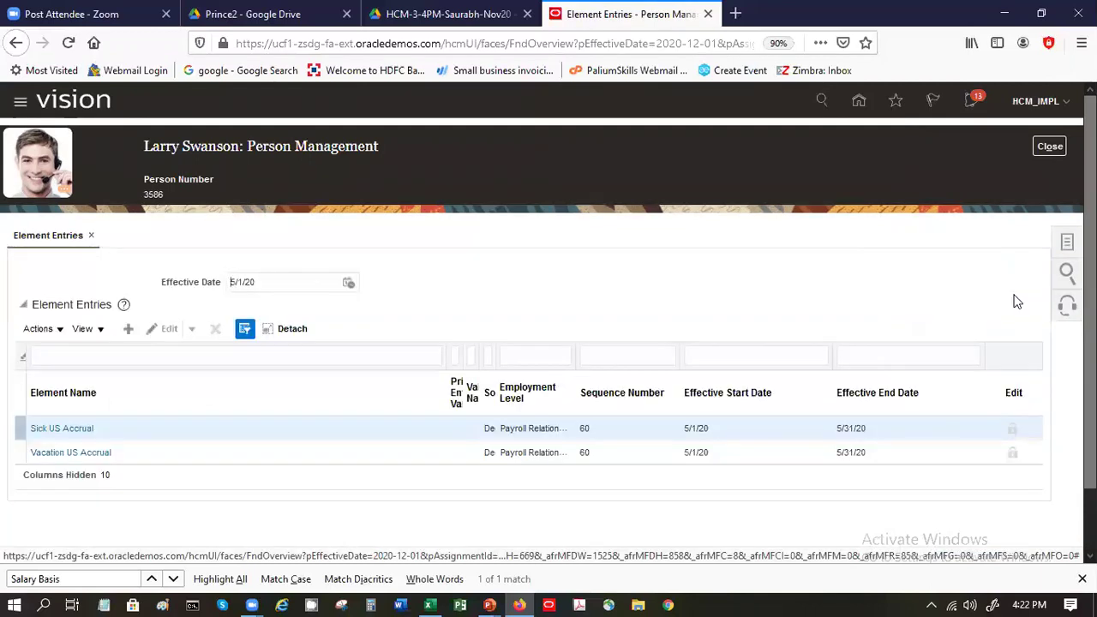
- Refresh the page and look for the salary adjustment approval among the notifications
left_click(69, 42)
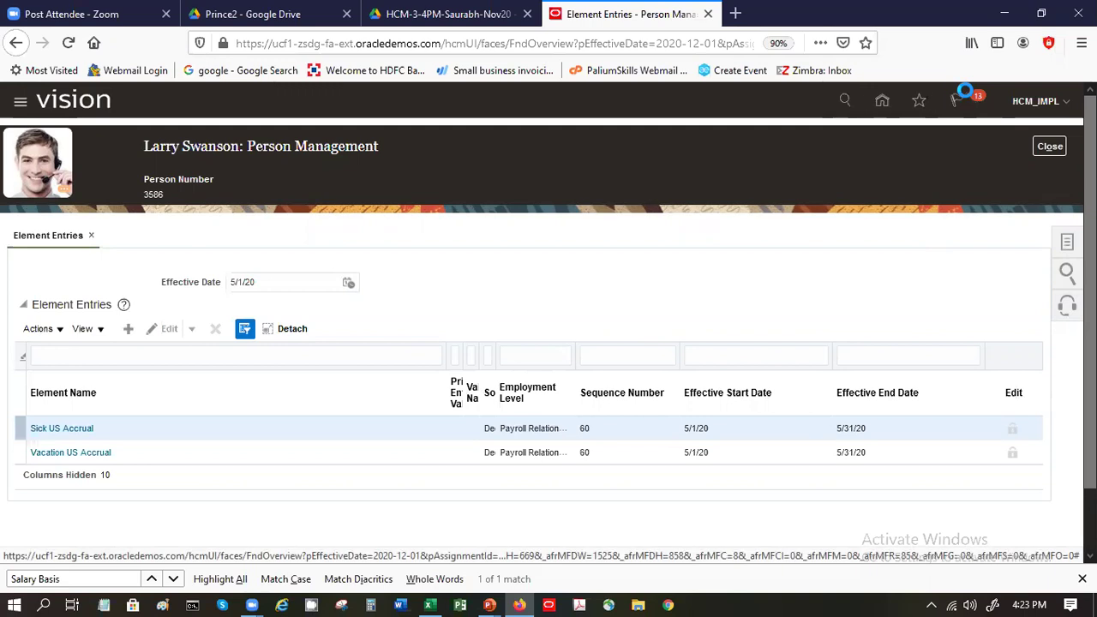
left_click(967, 94)
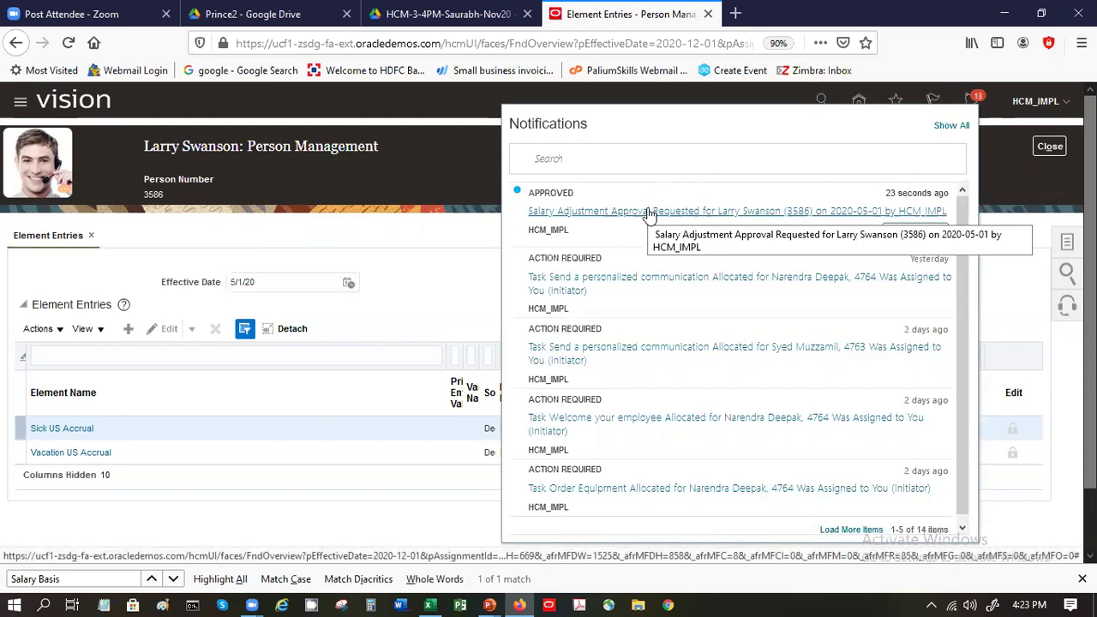
left_click(425, 218)
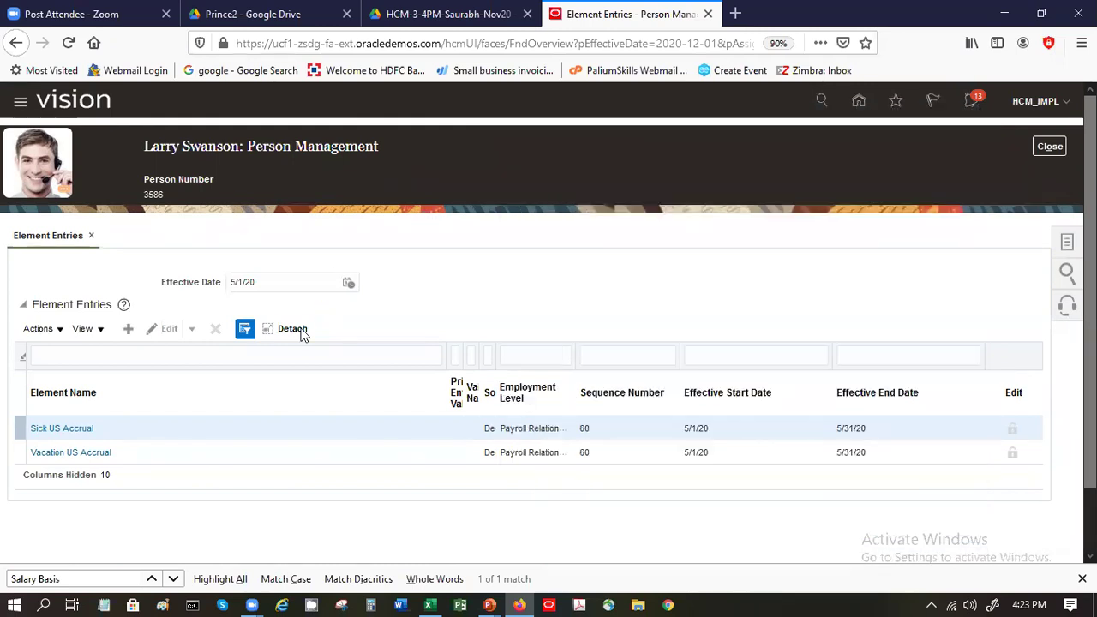
- Reselect May 1, 2020 as the effective date of the employee's element entries
left_click(345, 282)
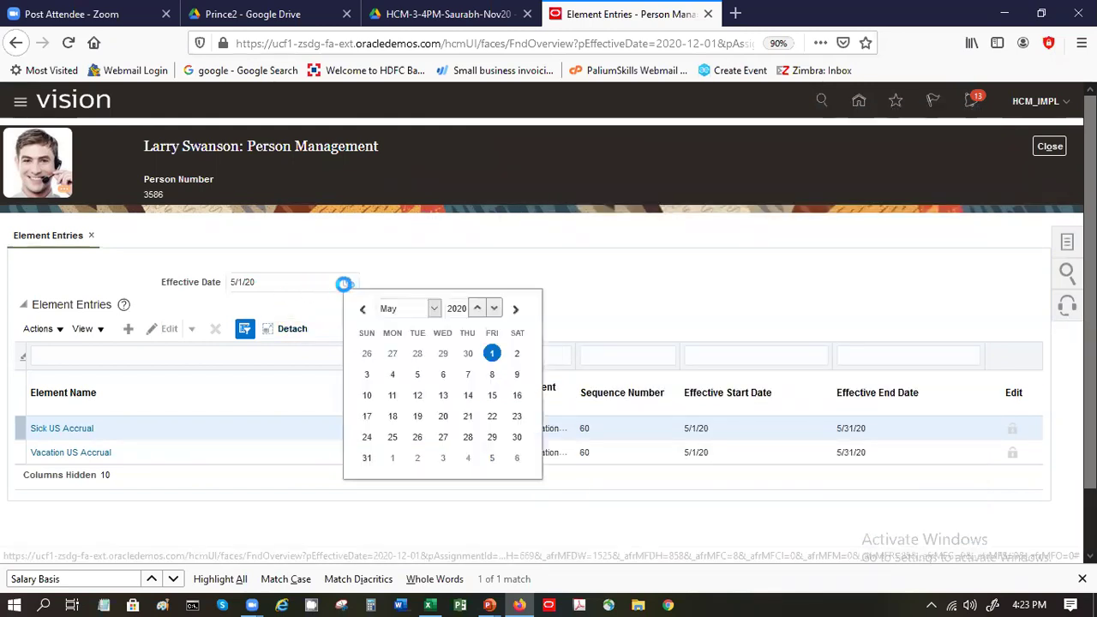
left_click(491, 353)
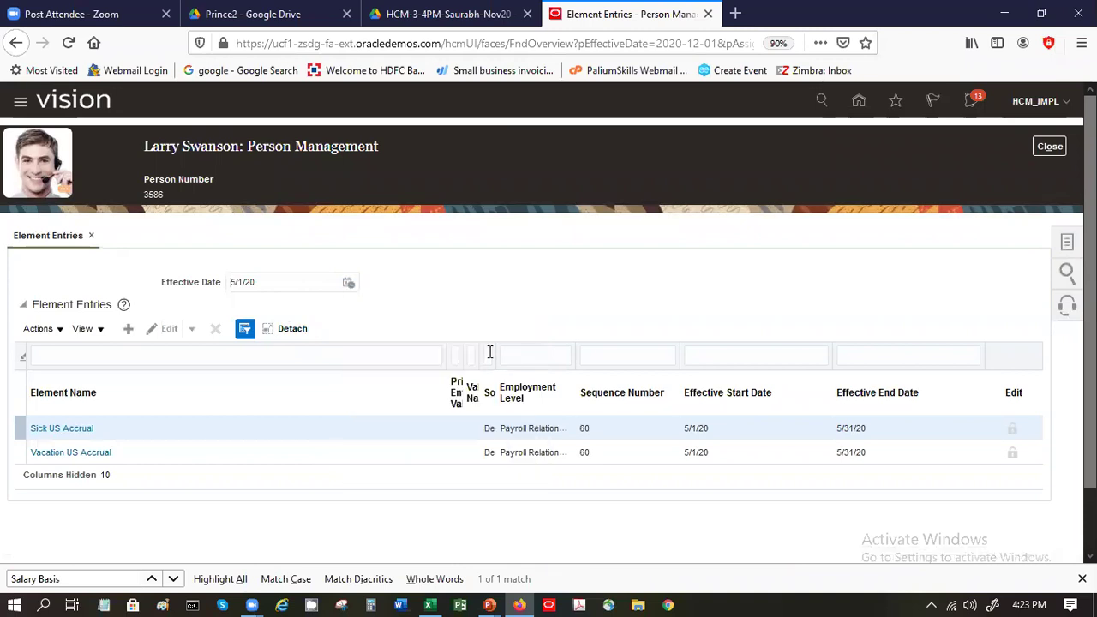
key("Tab")
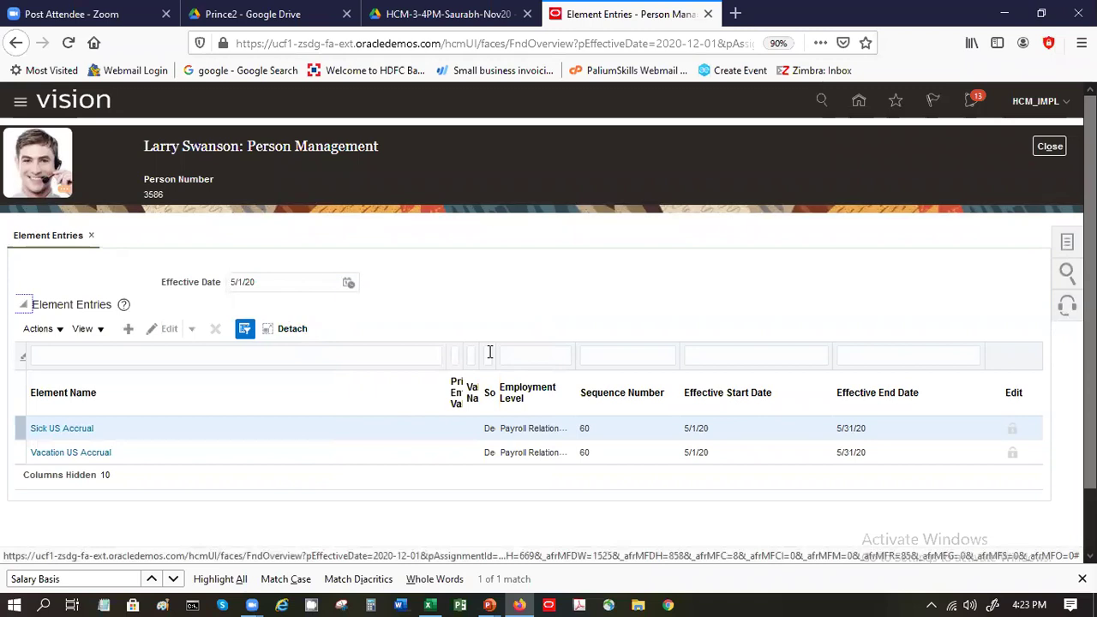
left_click(344, 354)
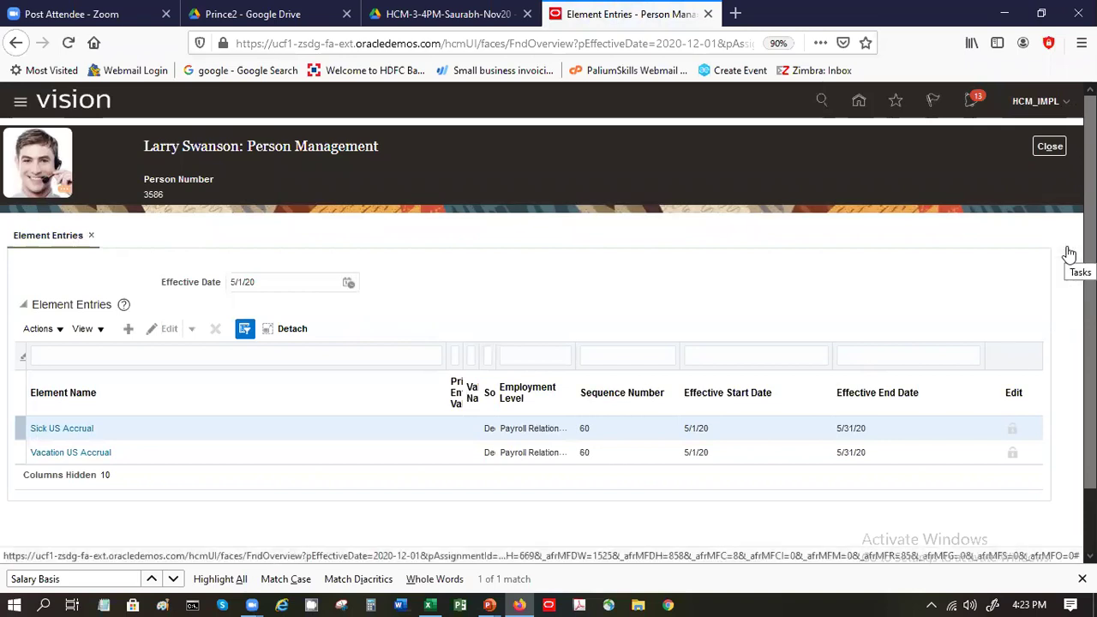
- Open Change Salary for the employee and review the salary history
left_click(1067, 247)
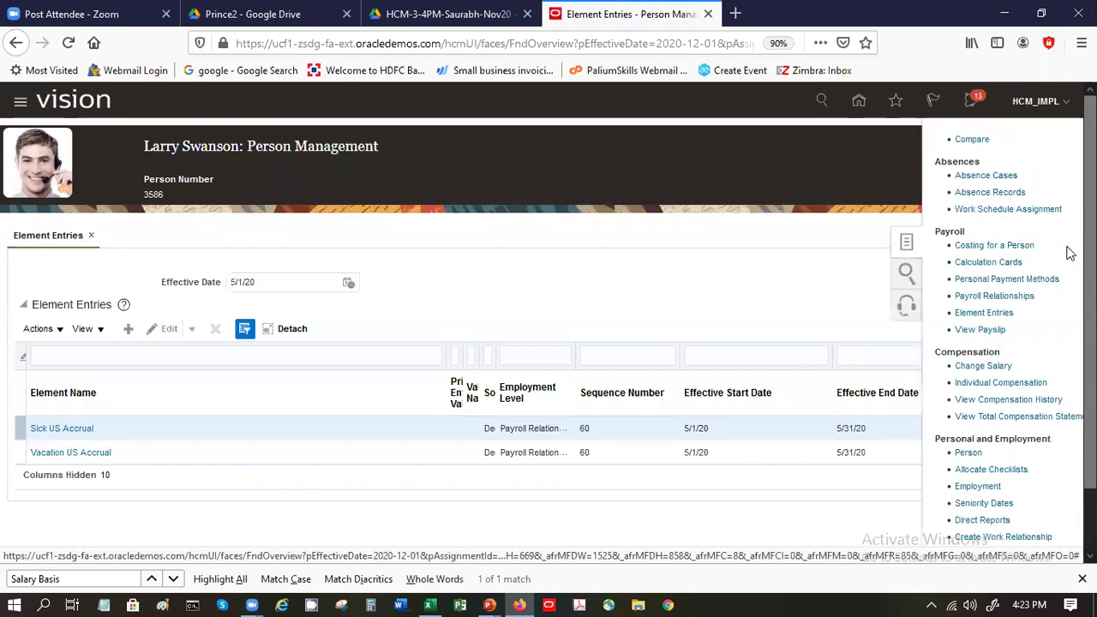
left_click(968, 366)
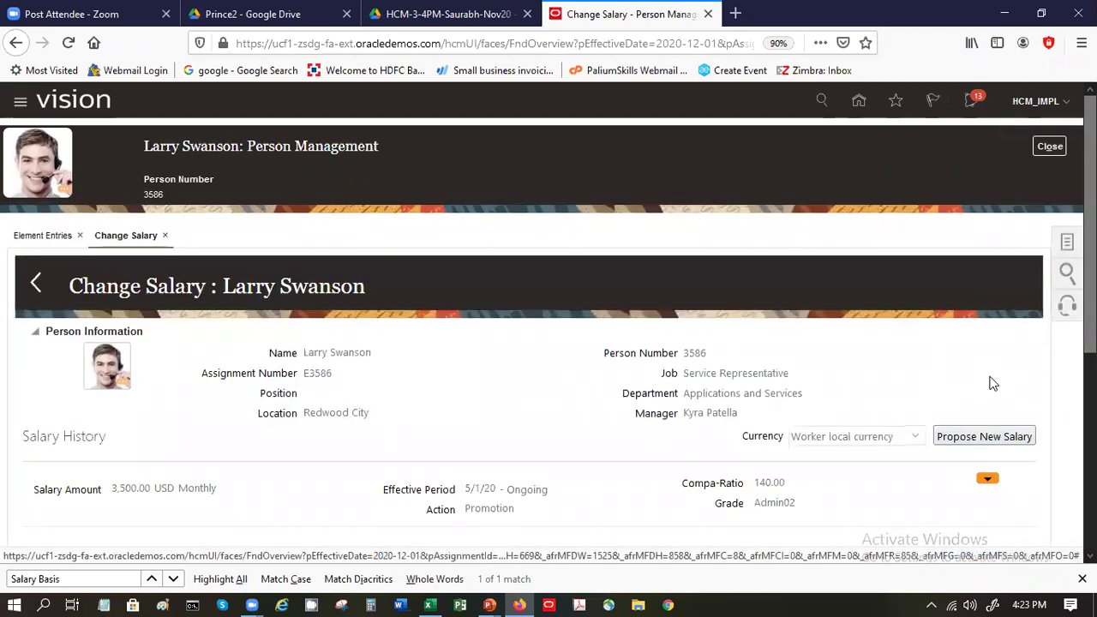
scroll(548, 343, "down", 4)
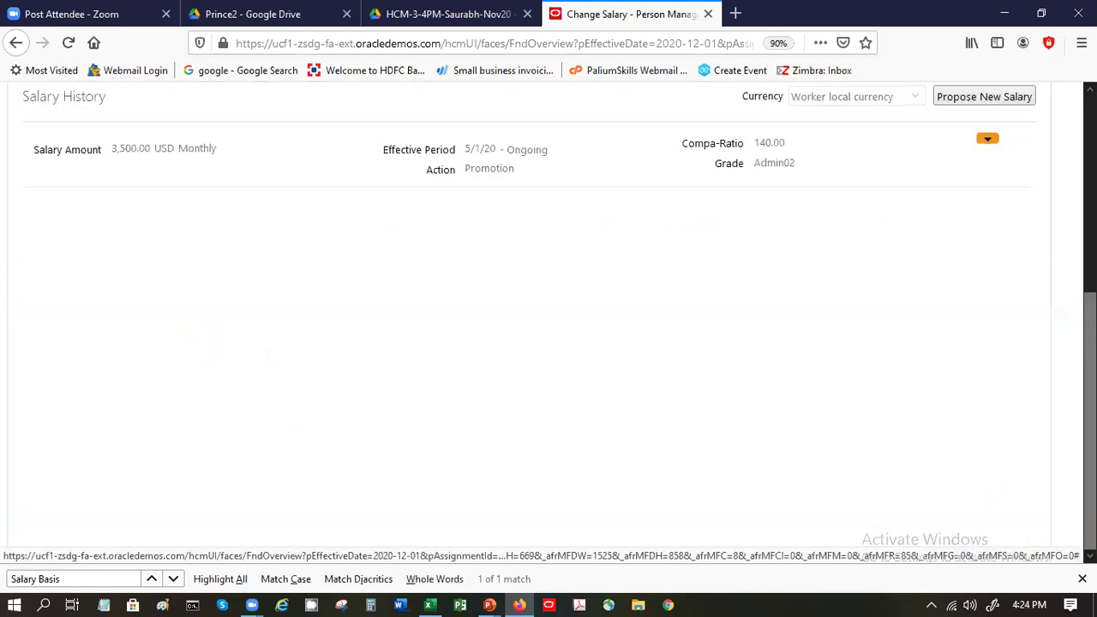
scroll(548, 343, "up", 4)
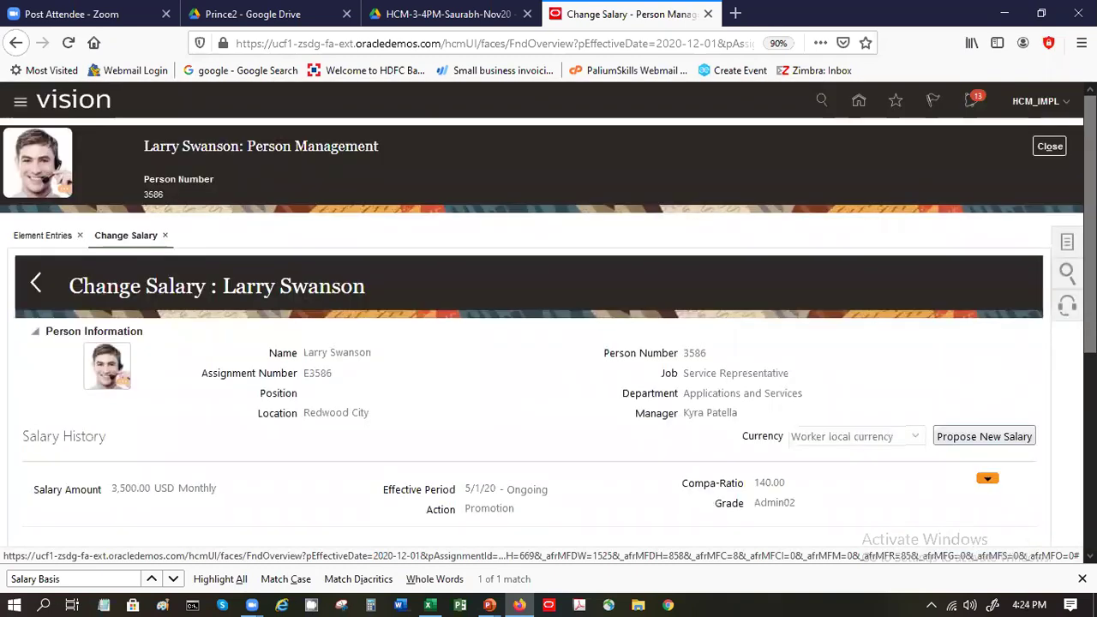
- Return to Element Entries, re-enter 5/1/20 as the effective date, and open the available entry actions
left_click(1064, 244)
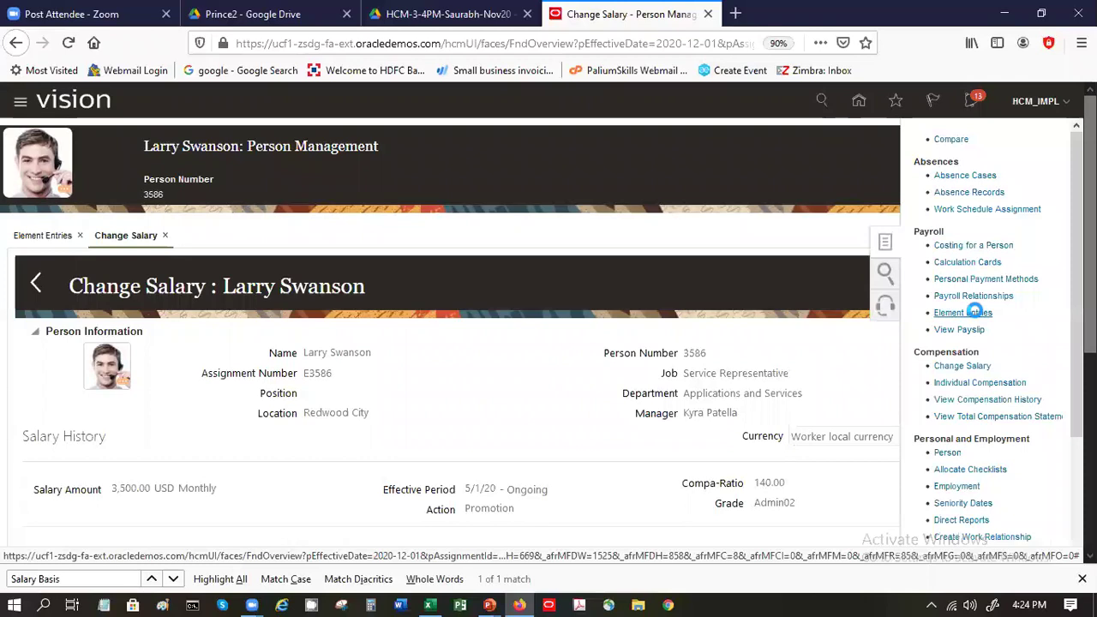
left_click(977, 313)
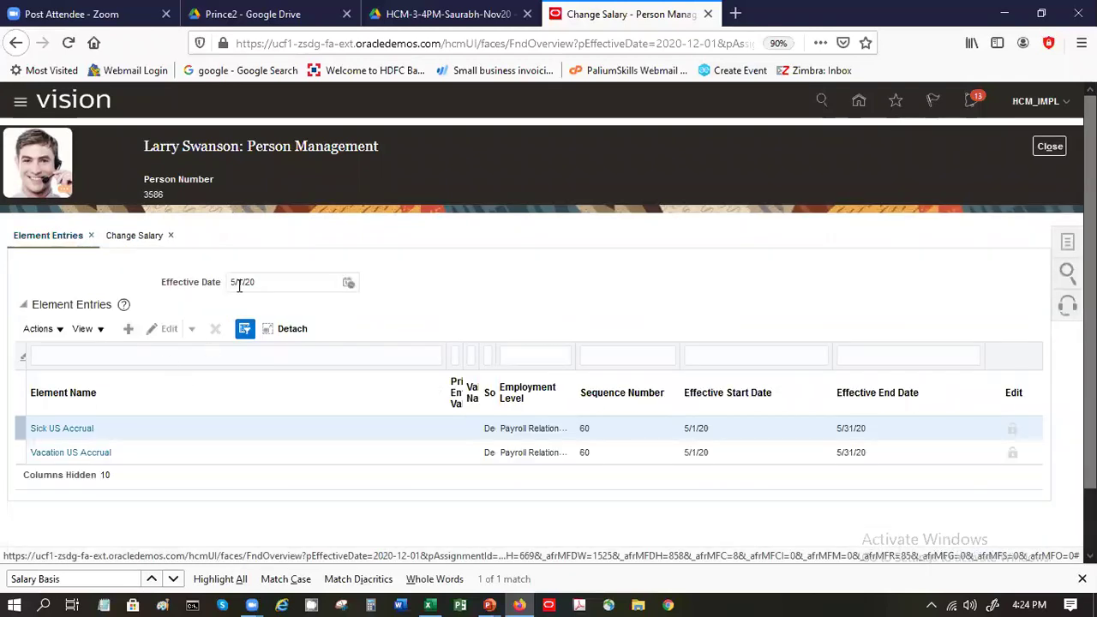
left_click(235, 281)
key("BackSpace")
type("5")
key("Tab")
left_click(60, 332)
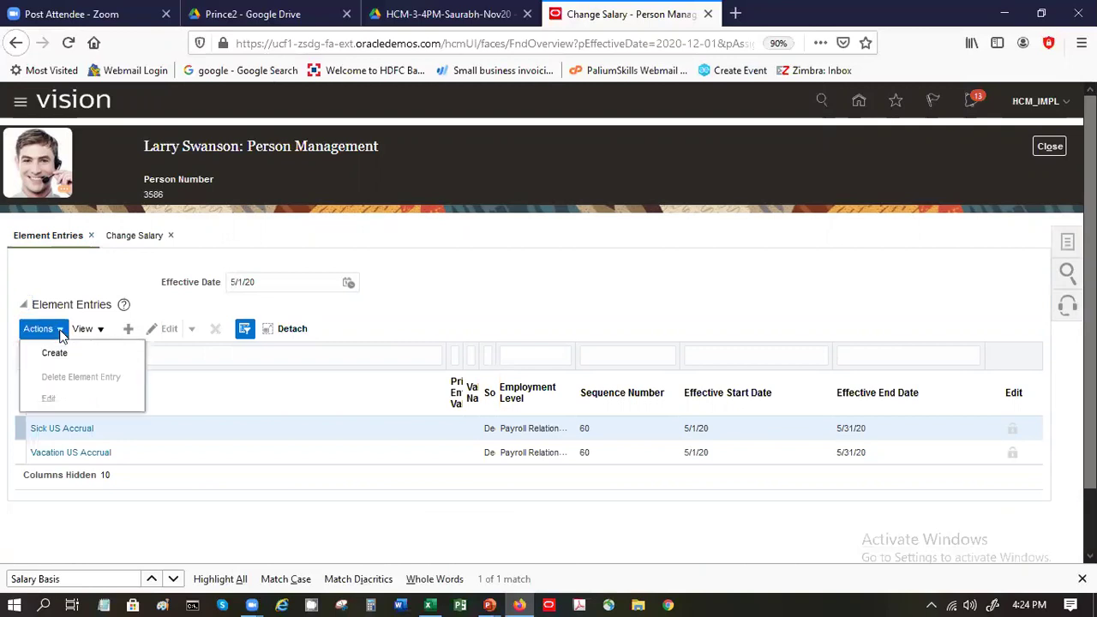
- Dismiss the entry actions and try to close the Change Salary page from Element Entries
left_click(384, 310)
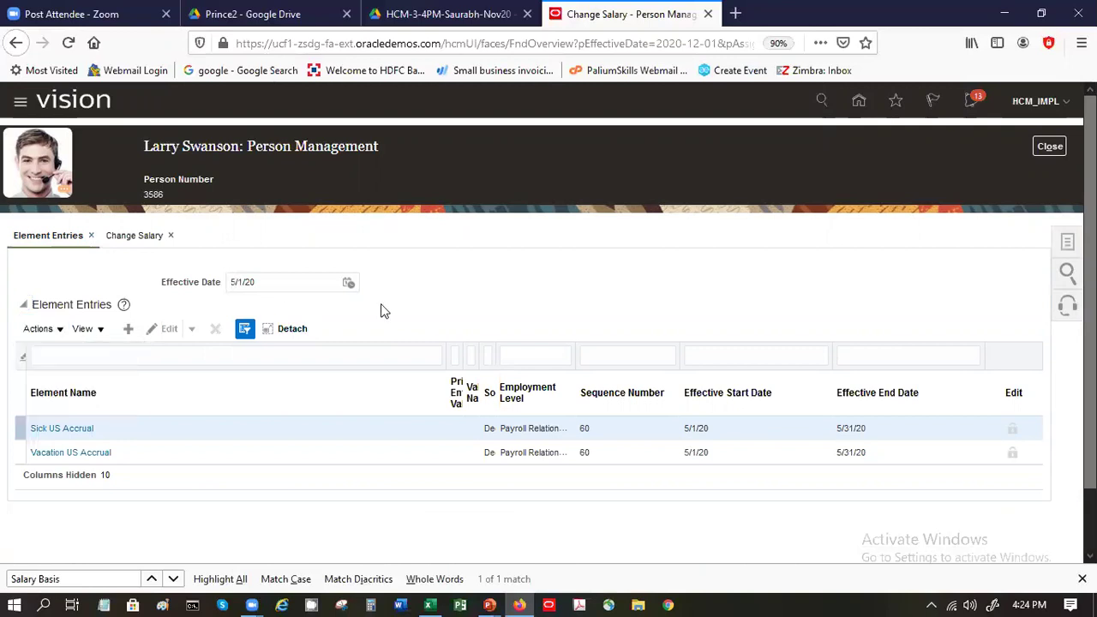
left_click(172, 235)
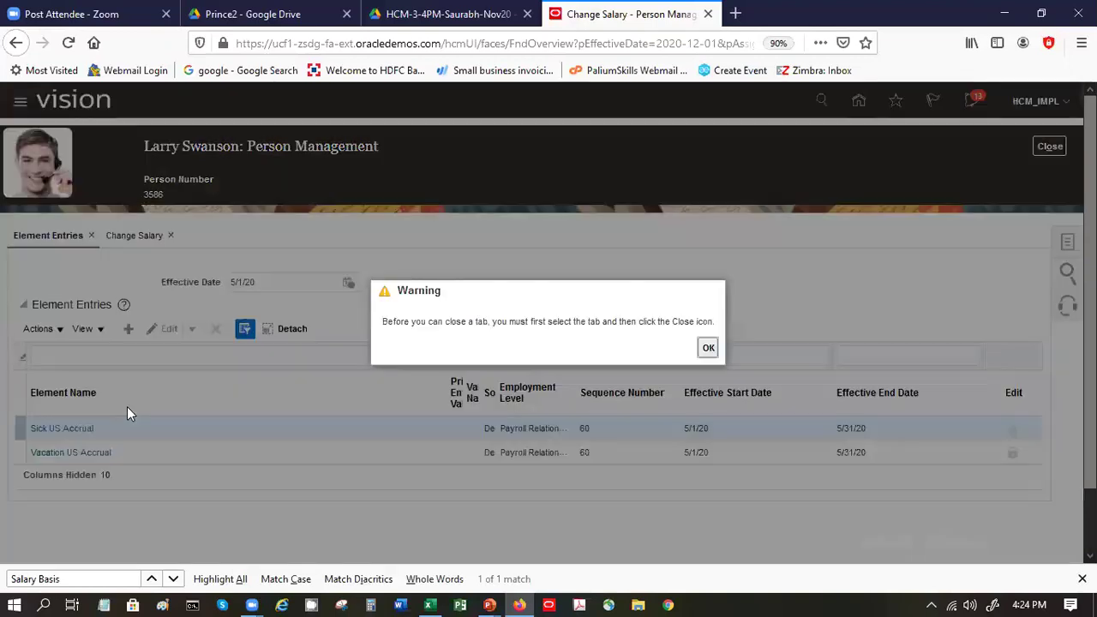
left_click(706, 349)
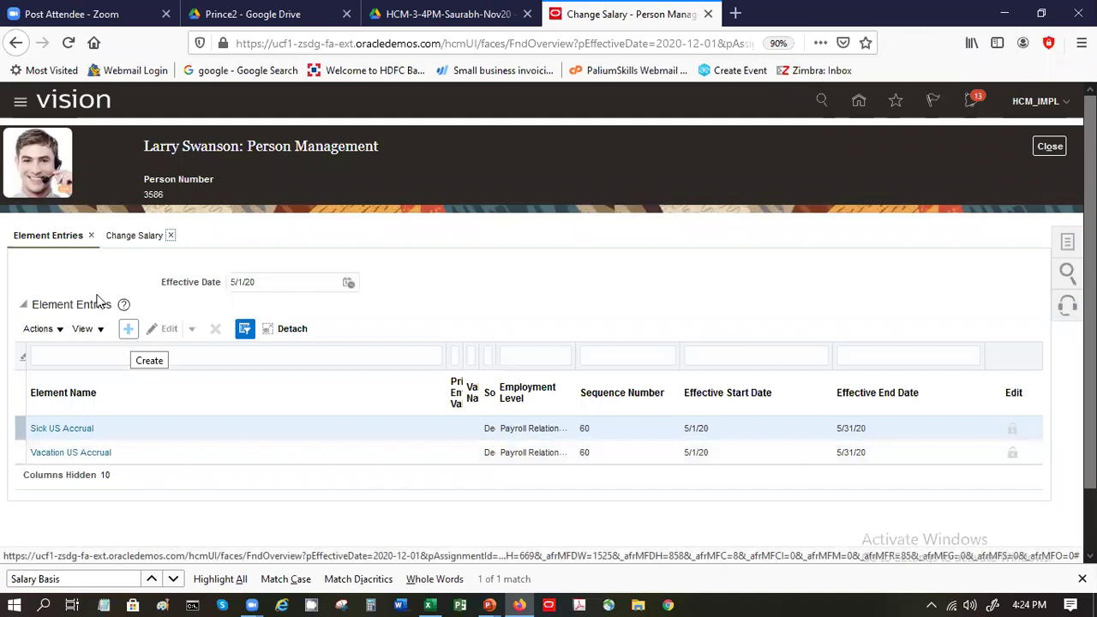
- Start a new element entry for the employee with the Bonus Direct element, effective 5/1/20
left_click(127, 329)
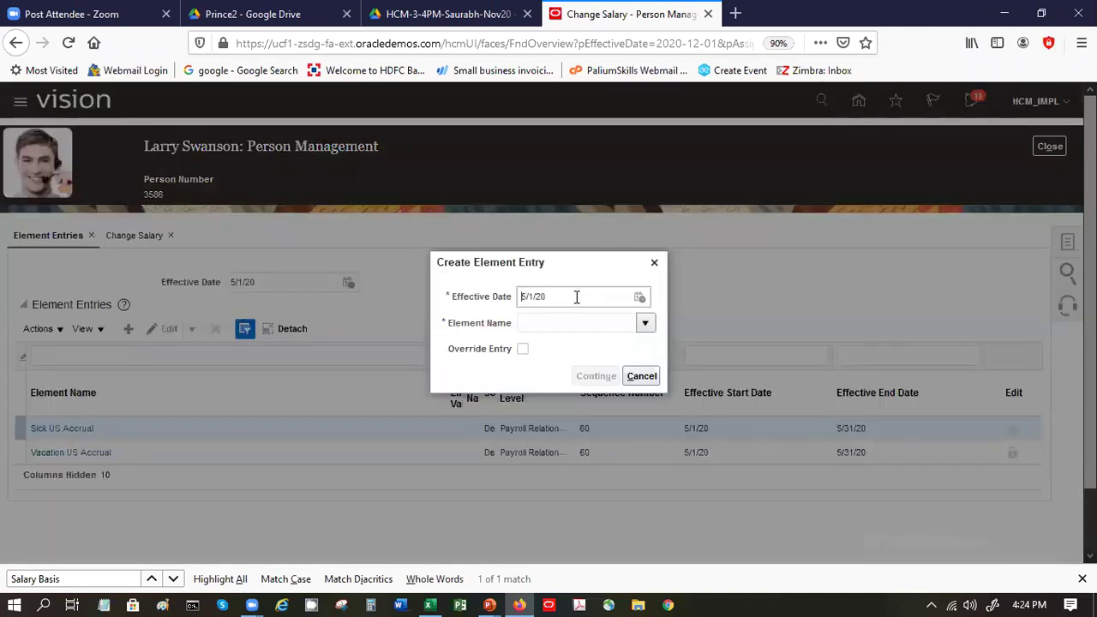
left_click(603, 324)
type("bonus")
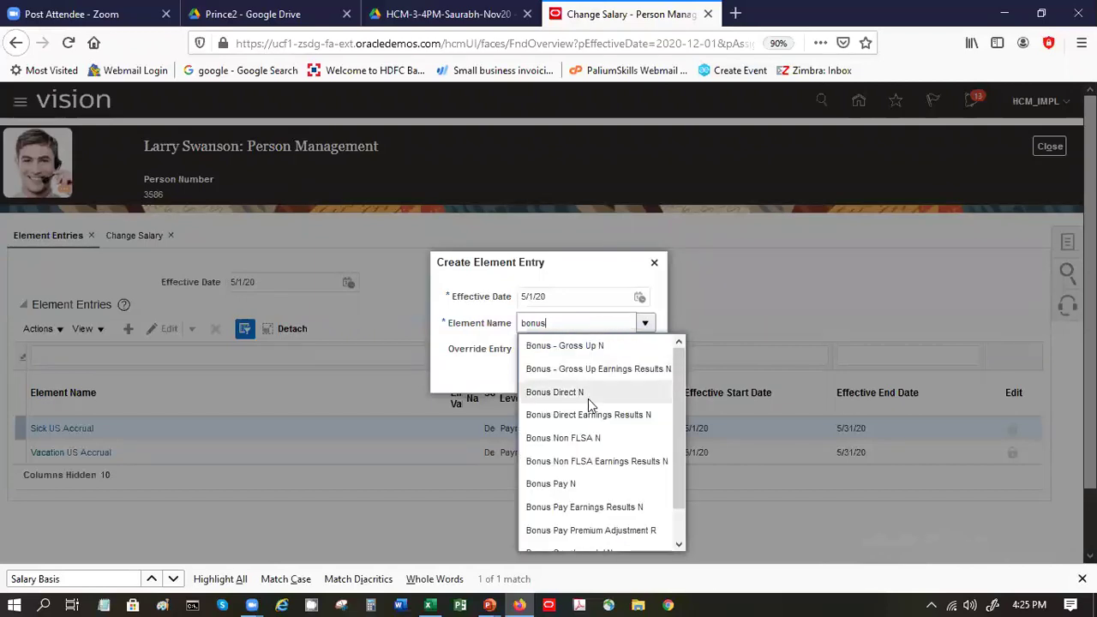
left_click(588, 400)
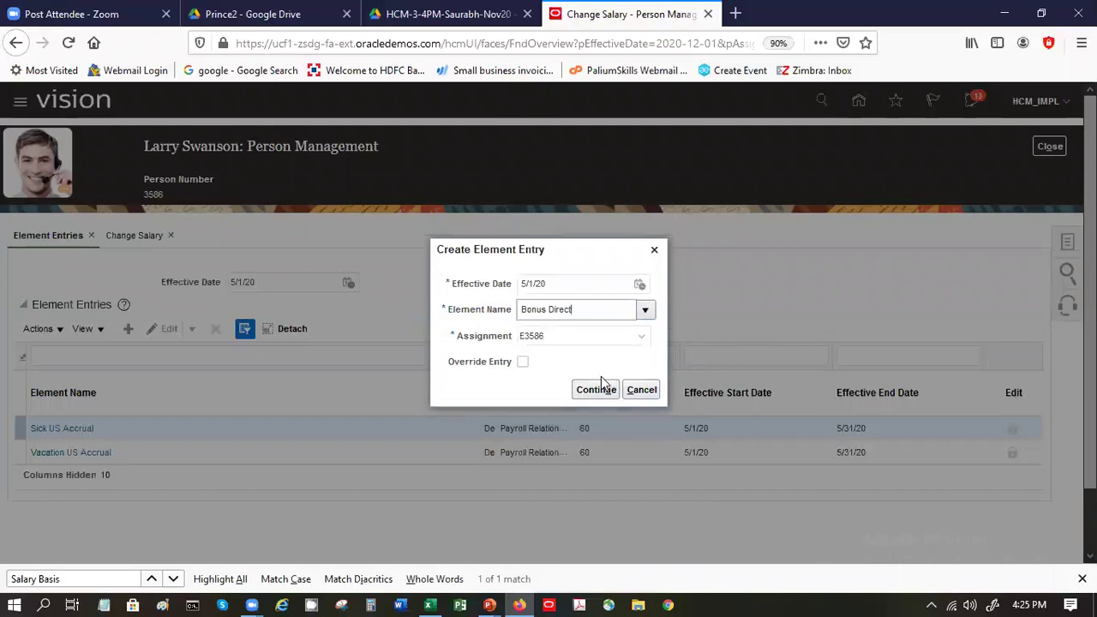
left_click(604, 387)
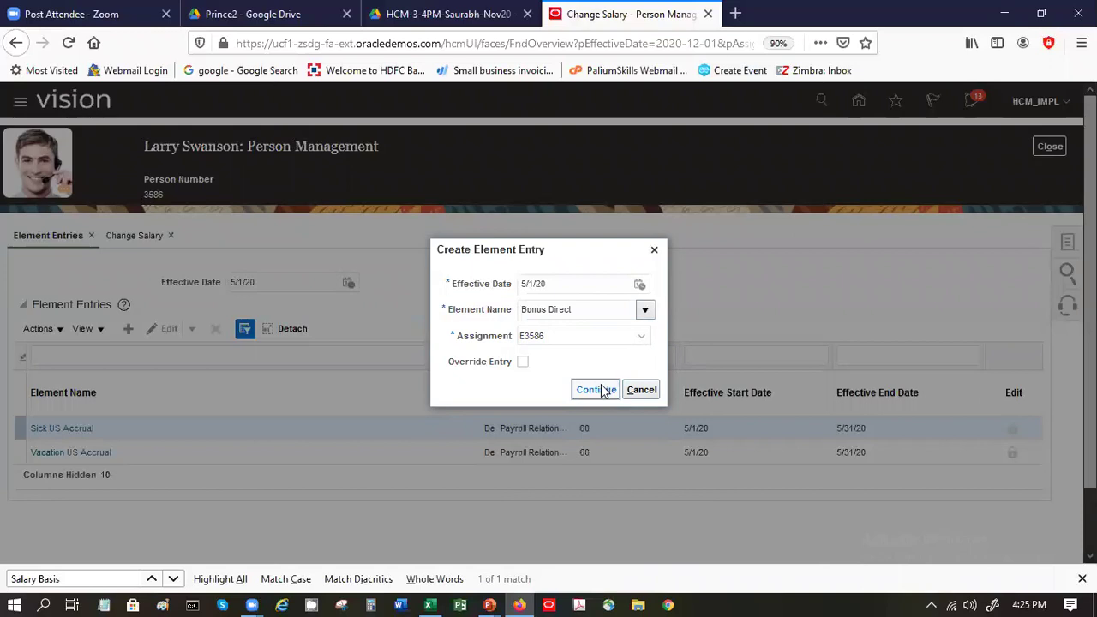
left_click(601, 389)
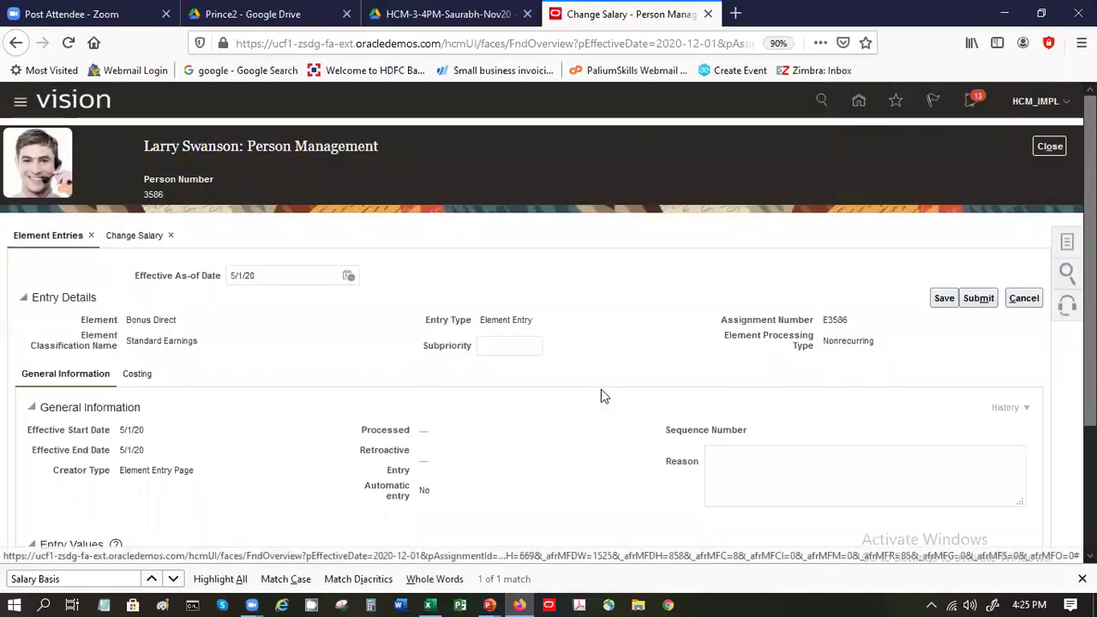
- Enter 10000 as the Amount of the Bonus Direct entry and save it
scroll(483, 430, "down", 3)
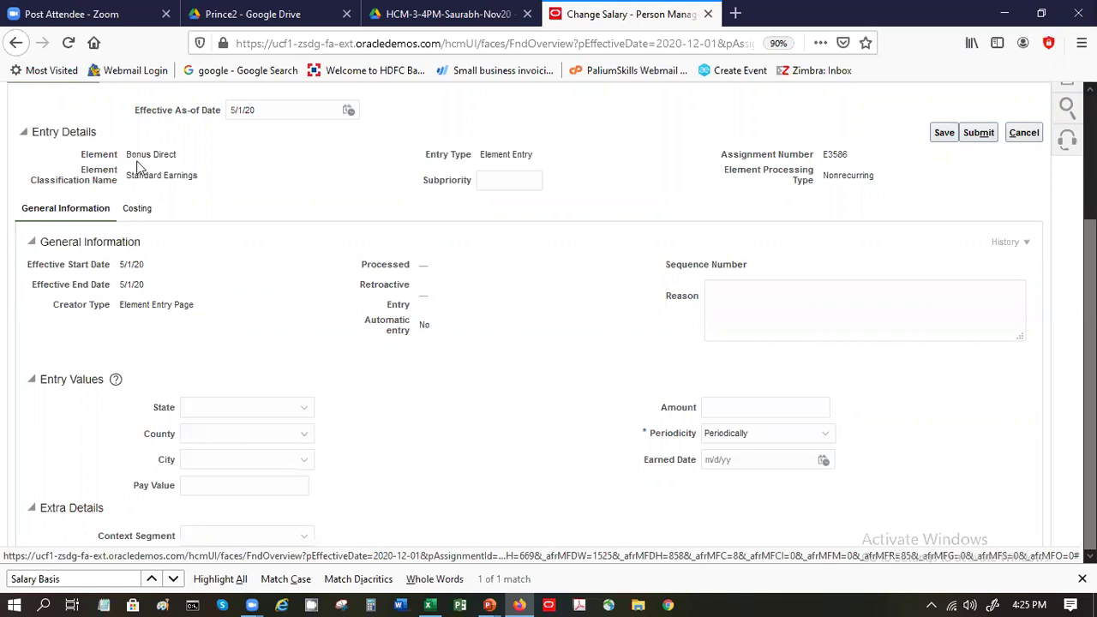
left_click(759, 412)
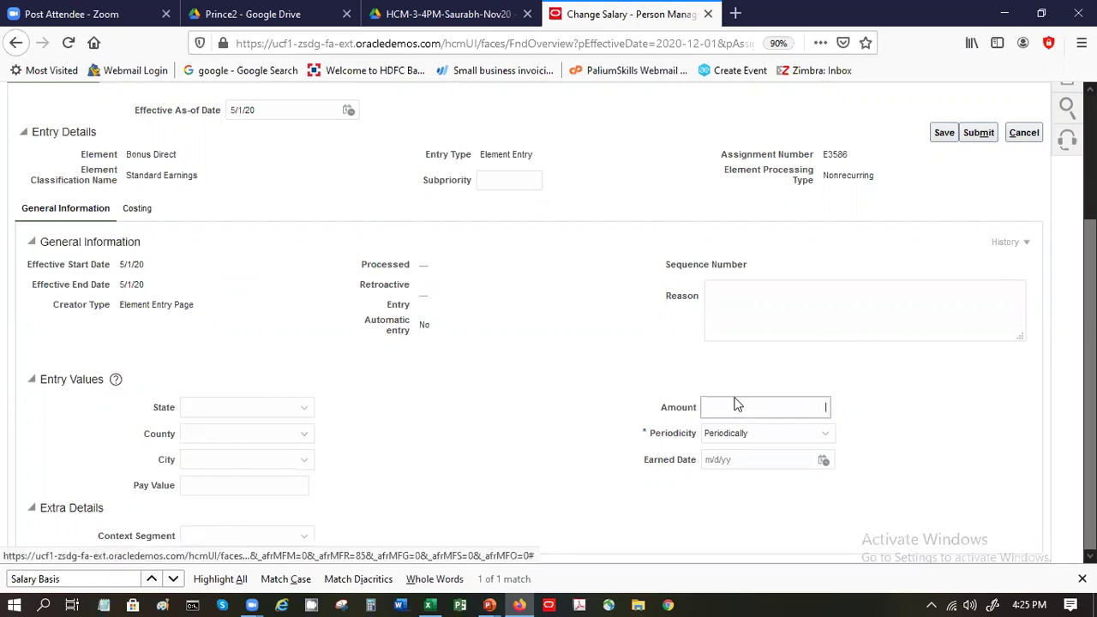
type("10000")
scroll(1037, 246, "up", 3)
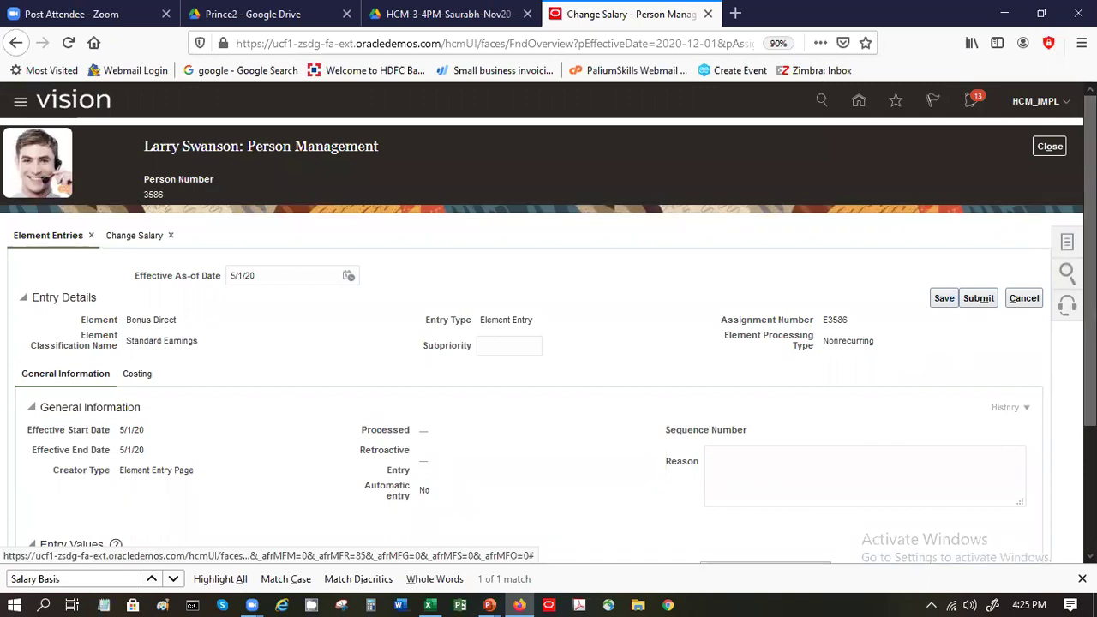
scroll(548, 322, "down", 2)
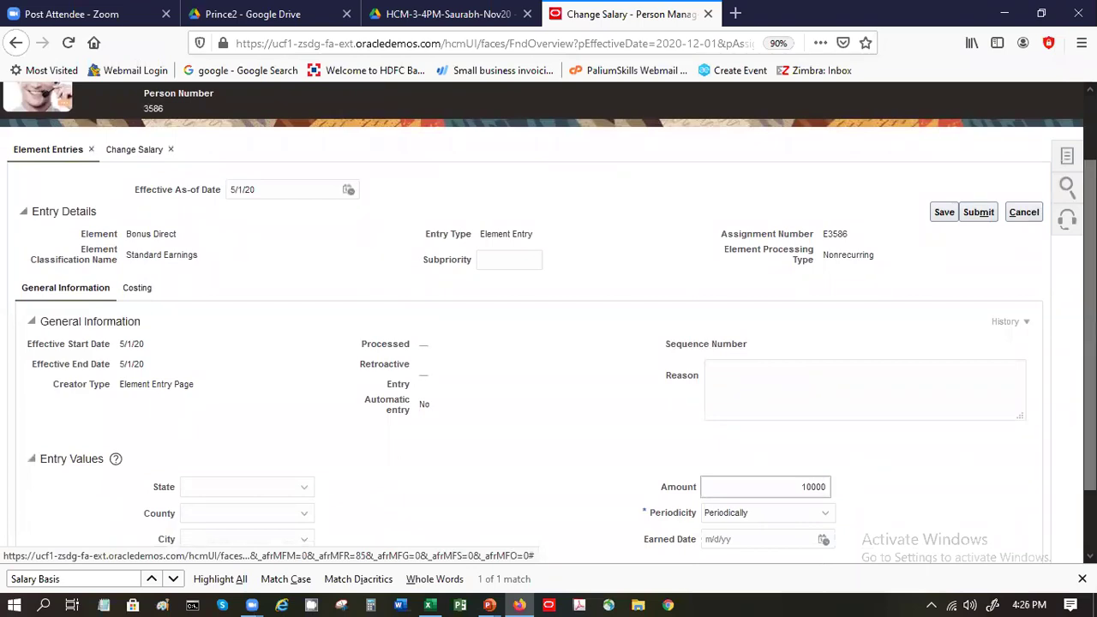
left_click(942, 218)
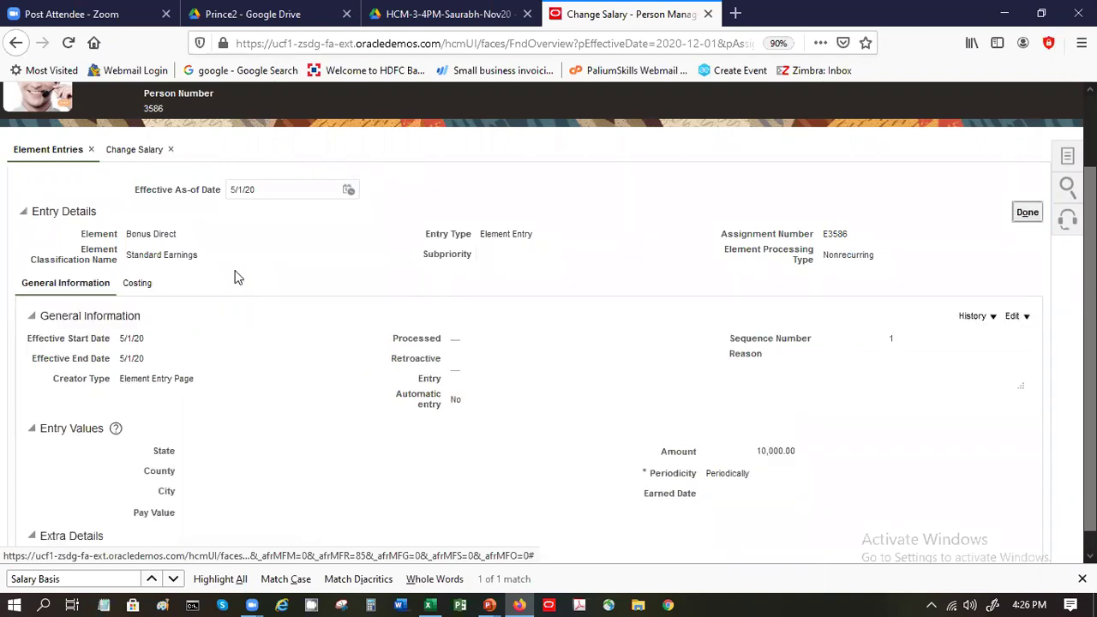
- Check the salary history under Change Salary, return to the saved Bonus Direct entry and finish it
left_click(125, 158)
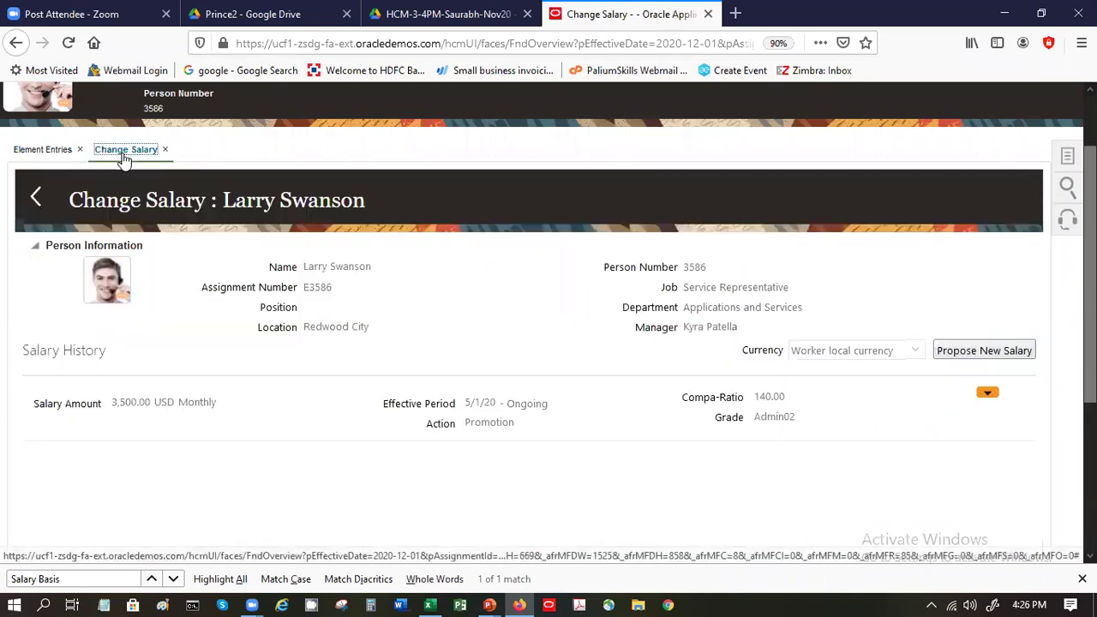
left_click(62, 150)
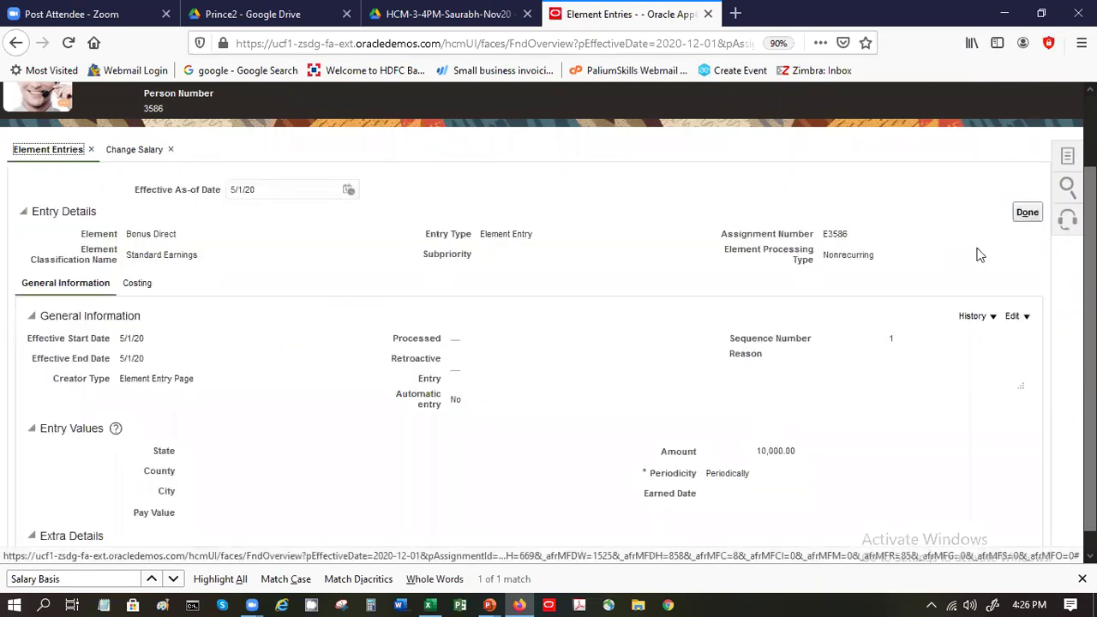
left_click(1031, 218)
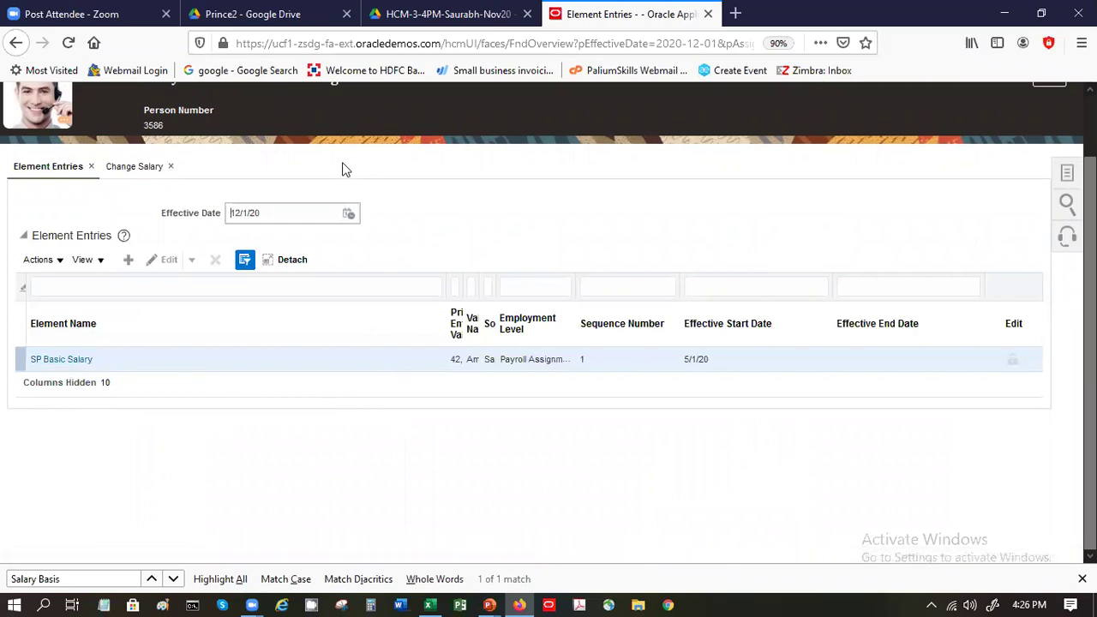
- Set the effective date of the element entries list to 5/1/20
left_click(240, 209)
key("BackSpace")
key("BackSpace")
key("BackSpace")
type("5")
key("Tab")
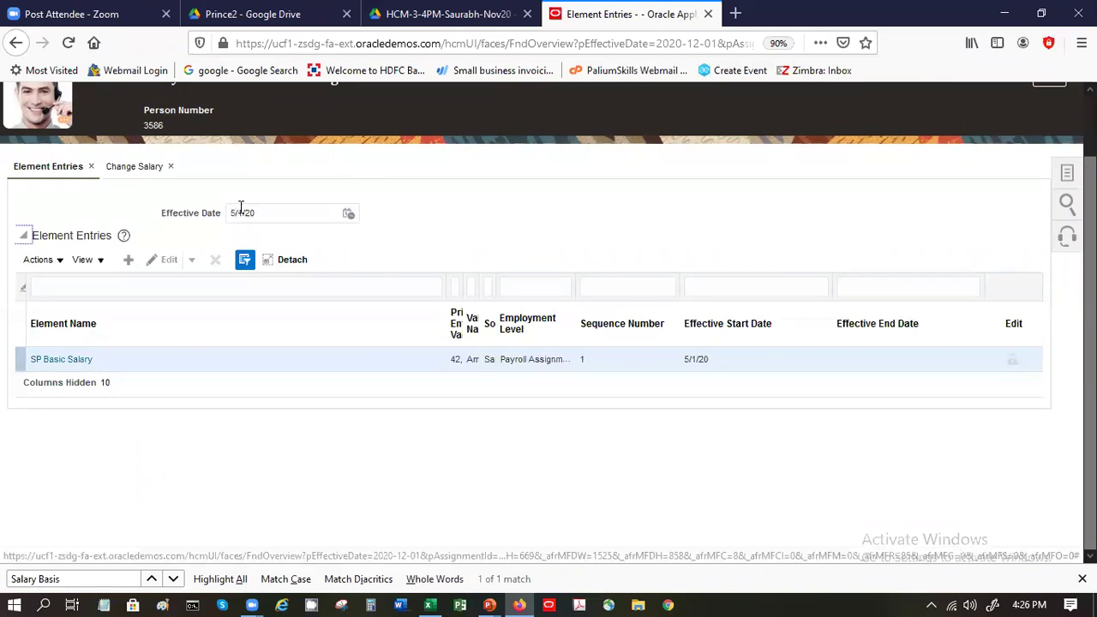
left_click(310, 215)
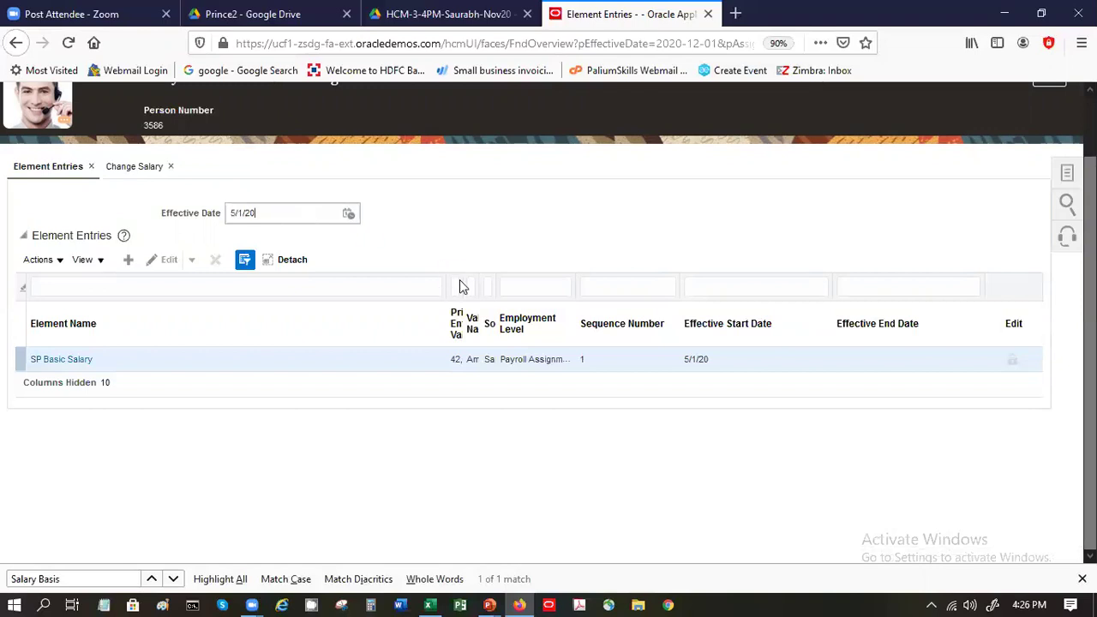
- Narrow the Element Name column and widen Primary Entry Value, Value Name and Source so their contents are readable
left_click_drag(445, 283, 226, 351)
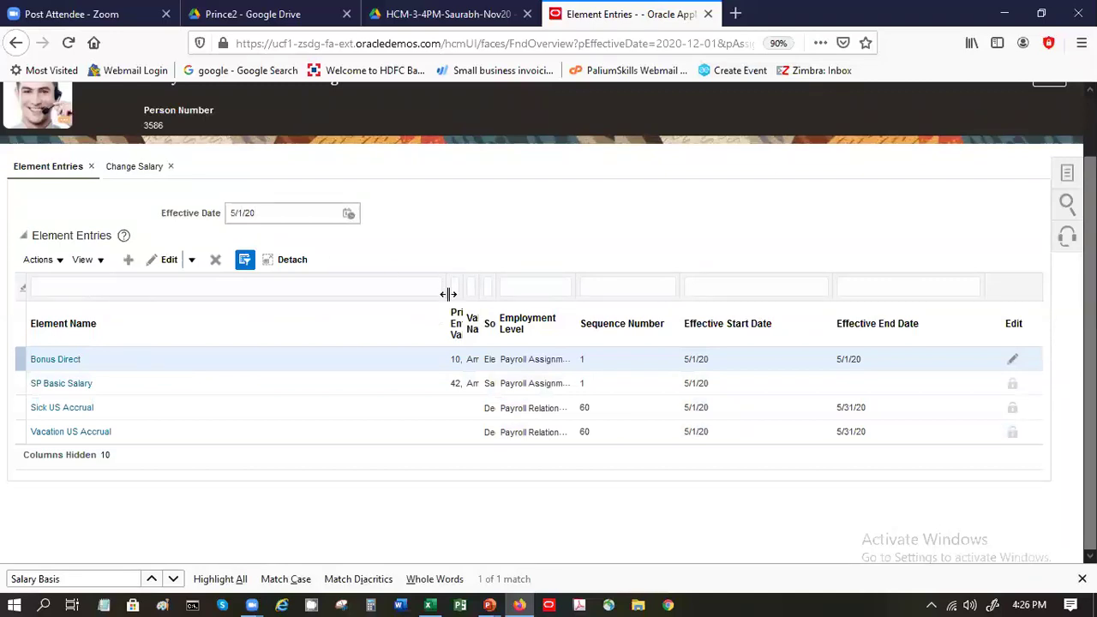
left_click_drag(445, 287, 331, 311)
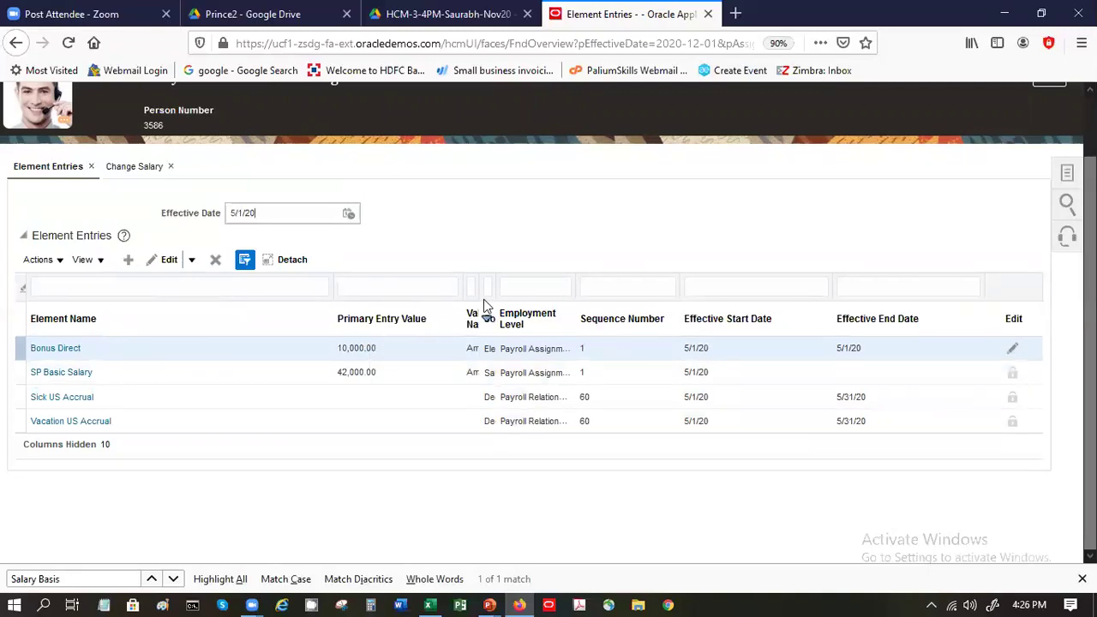
left_click_drag(462, 286, 632, 285)
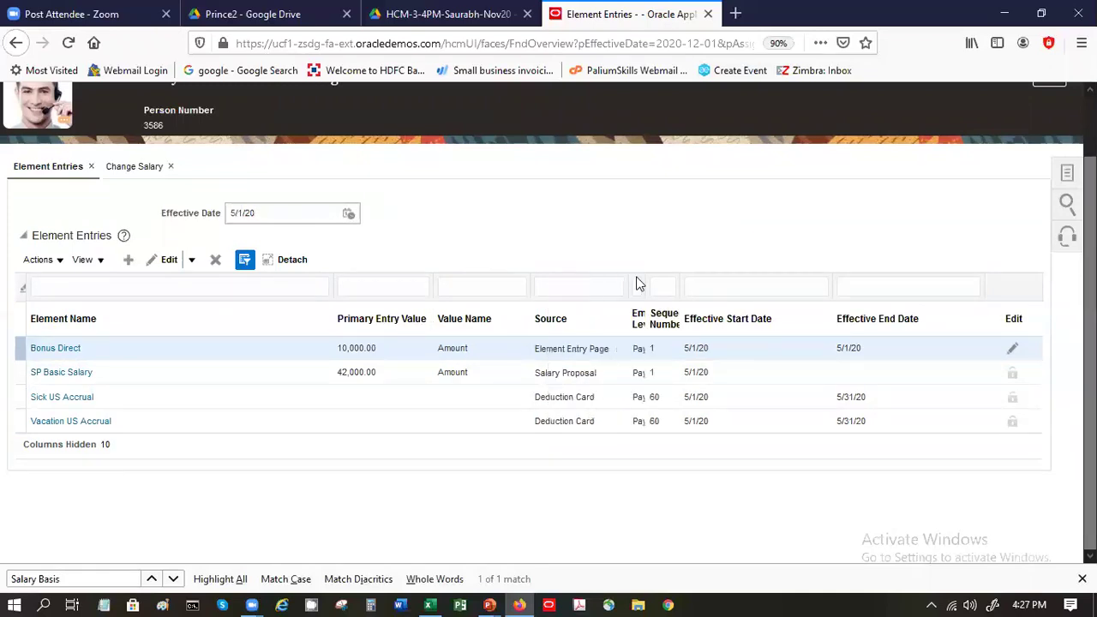
left_click(758, 215)
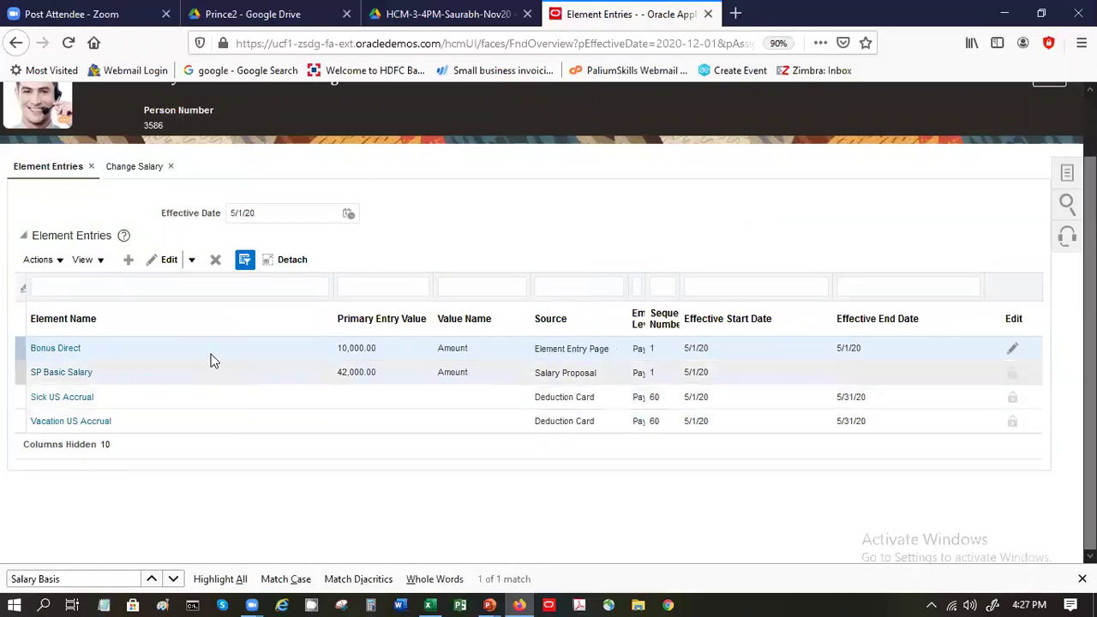
- Edit the Bonus Direct entry, set its Amount to 12,000.00 and submit the change
left_click(259, 371)
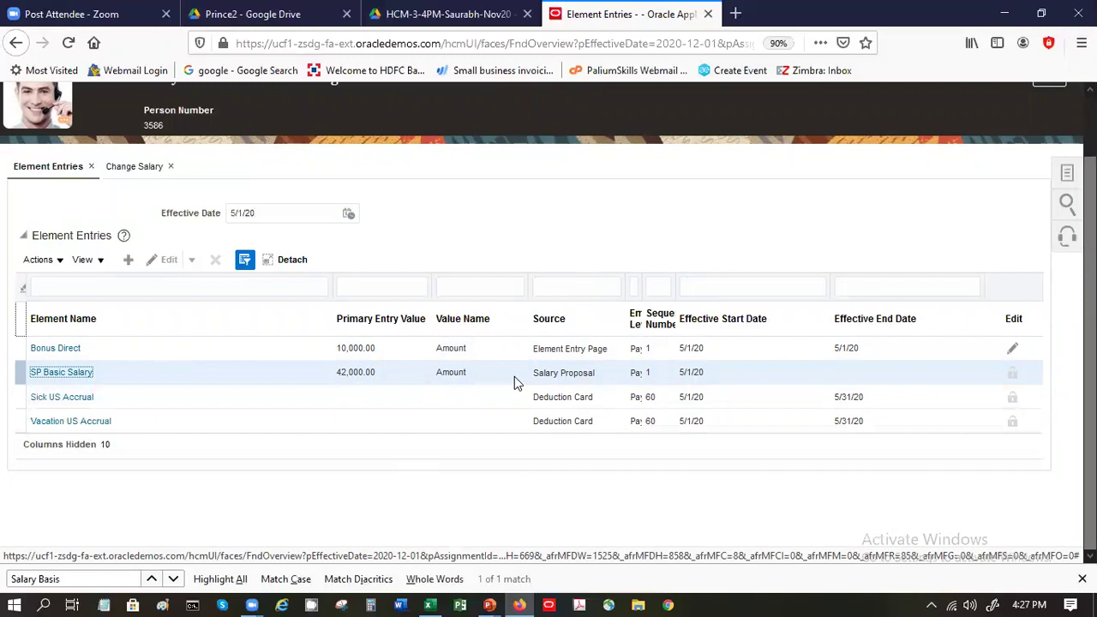
left_click(394, 349)
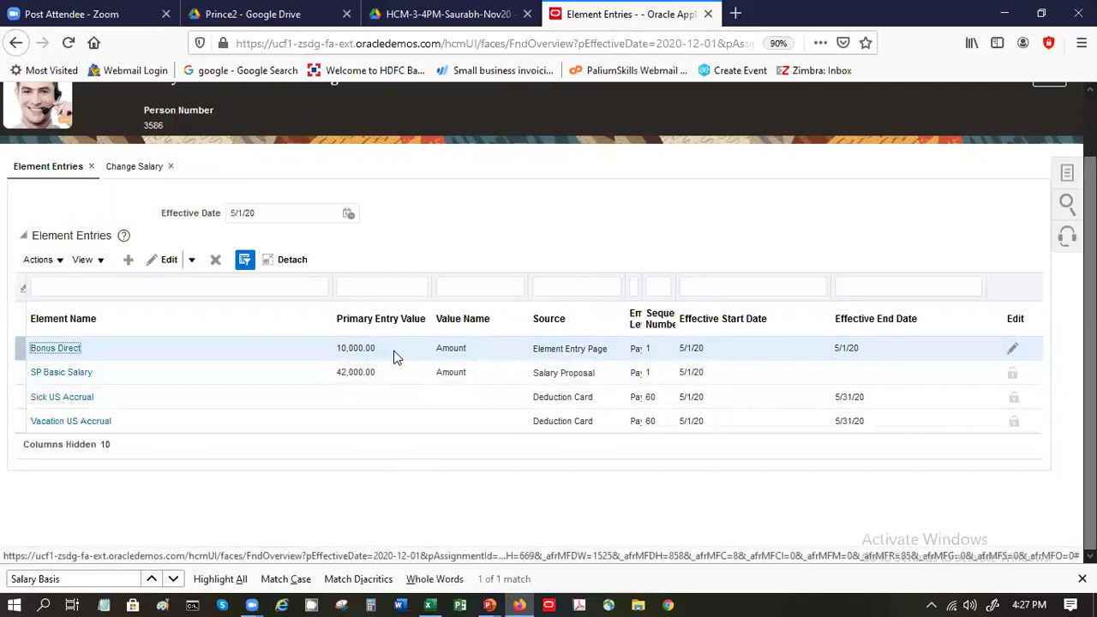
left_click(1012, 349)
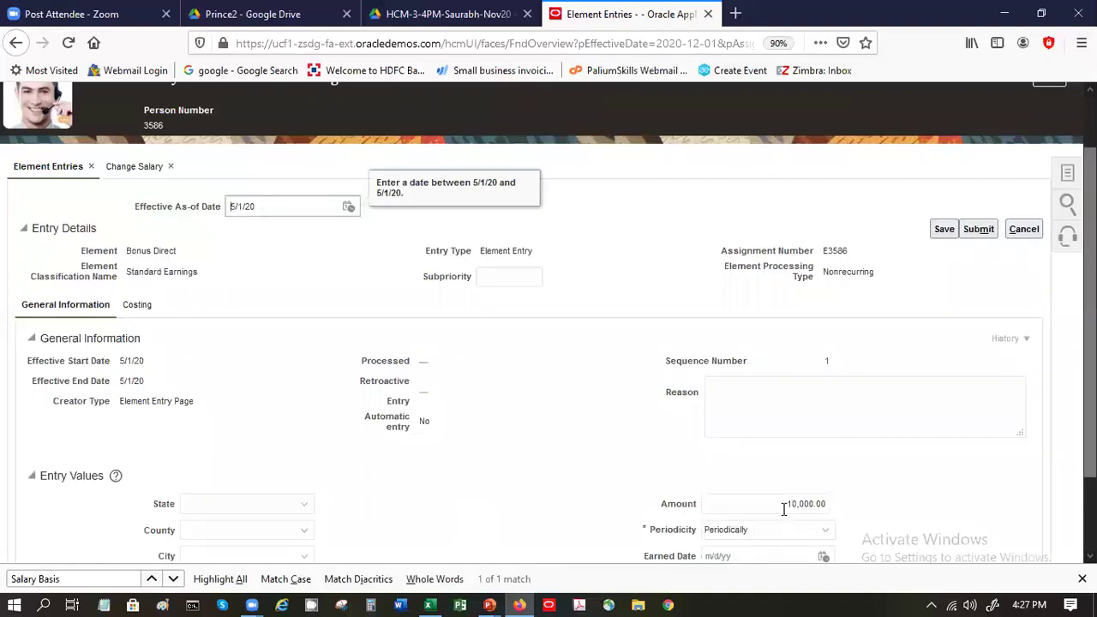
left_click(794, 505)
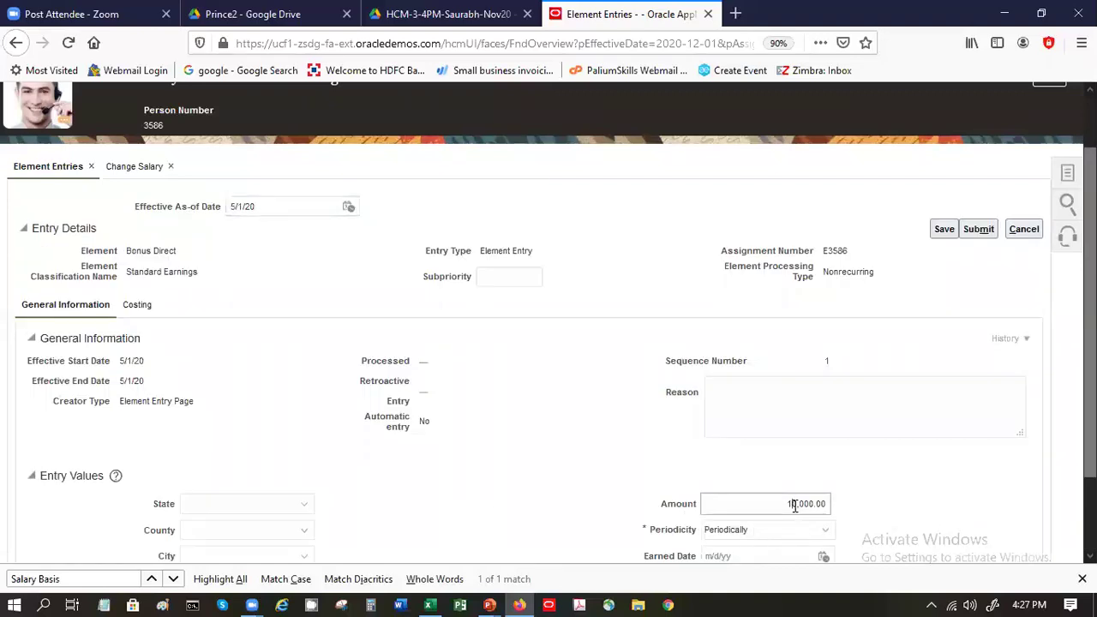
key("Tab")
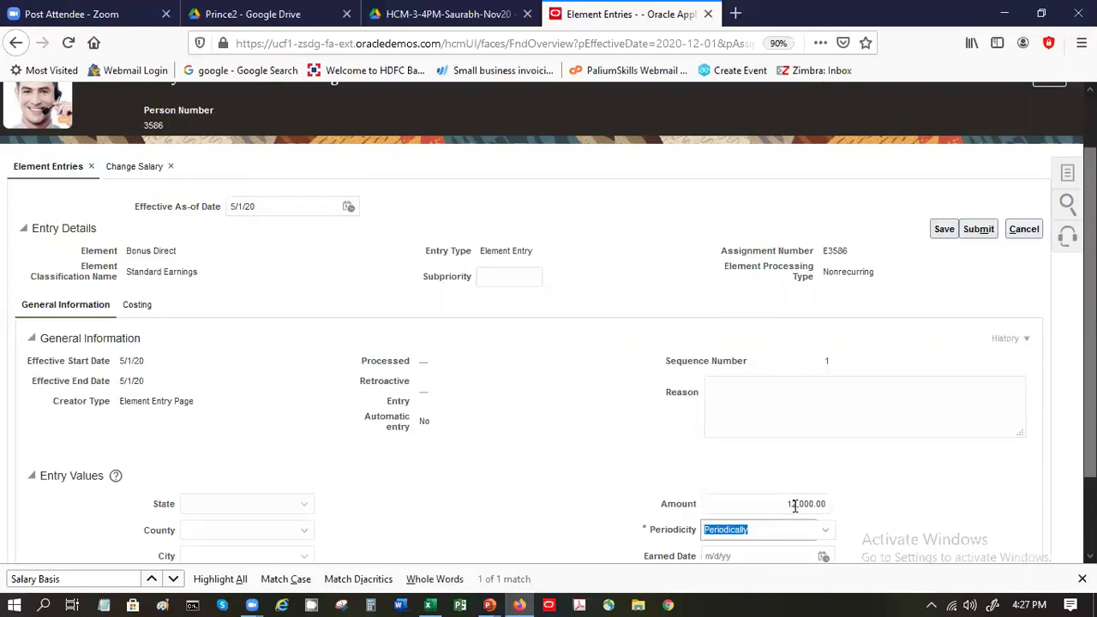
left_click(979, 228)
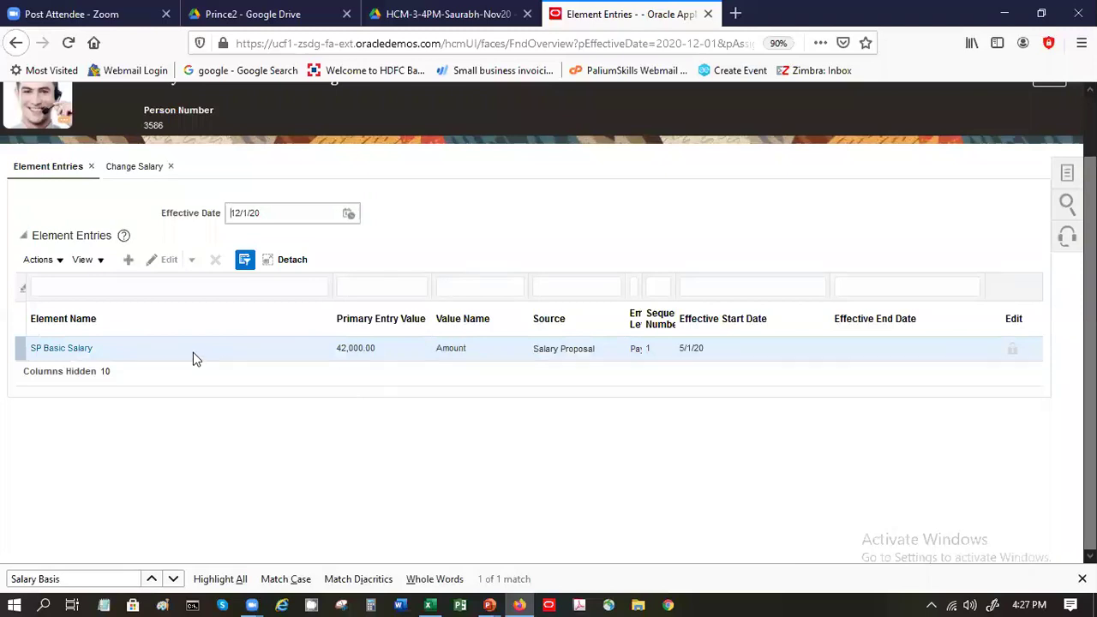
- Change the list's effective date back to 5/1/20 to show the updated Bonus Direct entry
left_click(239, 211)
key("BackSpace")
key("BackSpace")
type("5")
key("Tab")
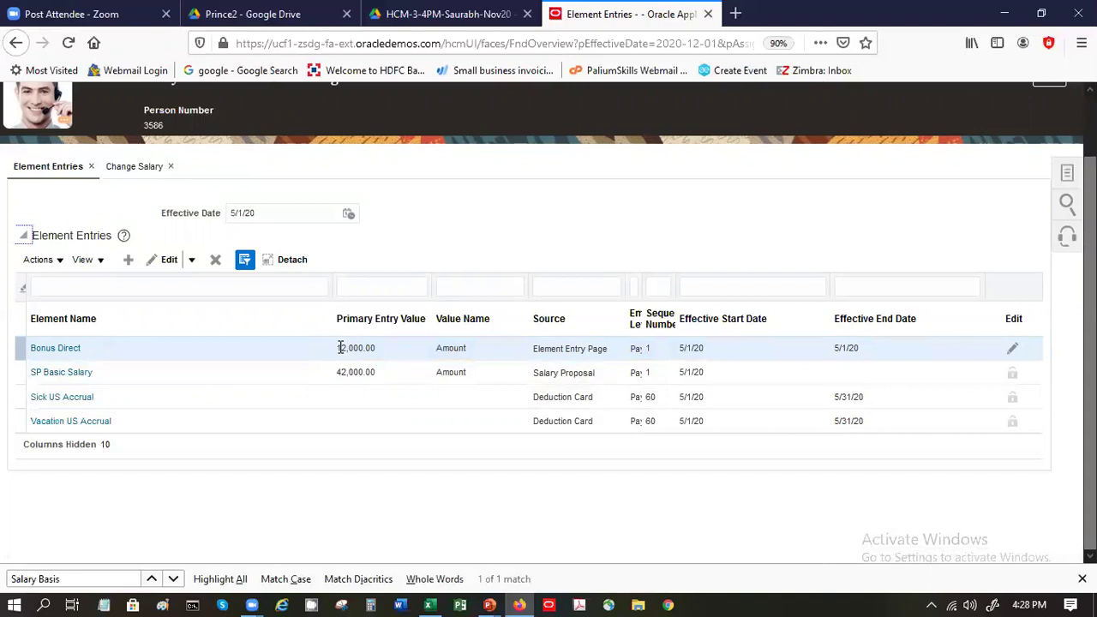
- Open the SP Basic Salary entry and examine its Amount and Periodicity among the entry values
left_click(80, 372)
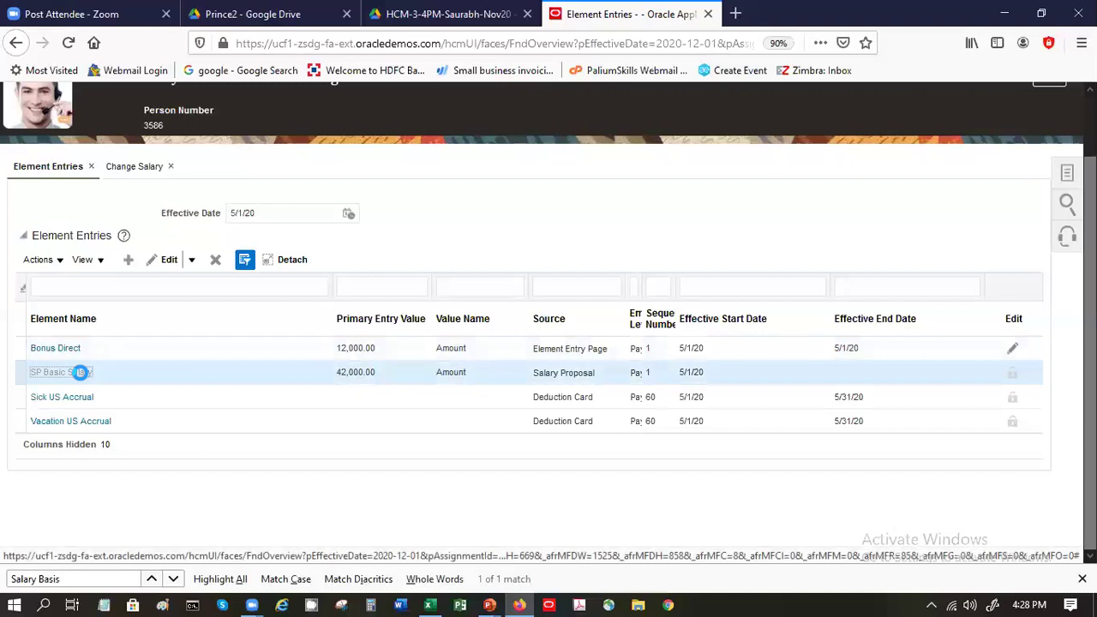
left_click(79, 372)
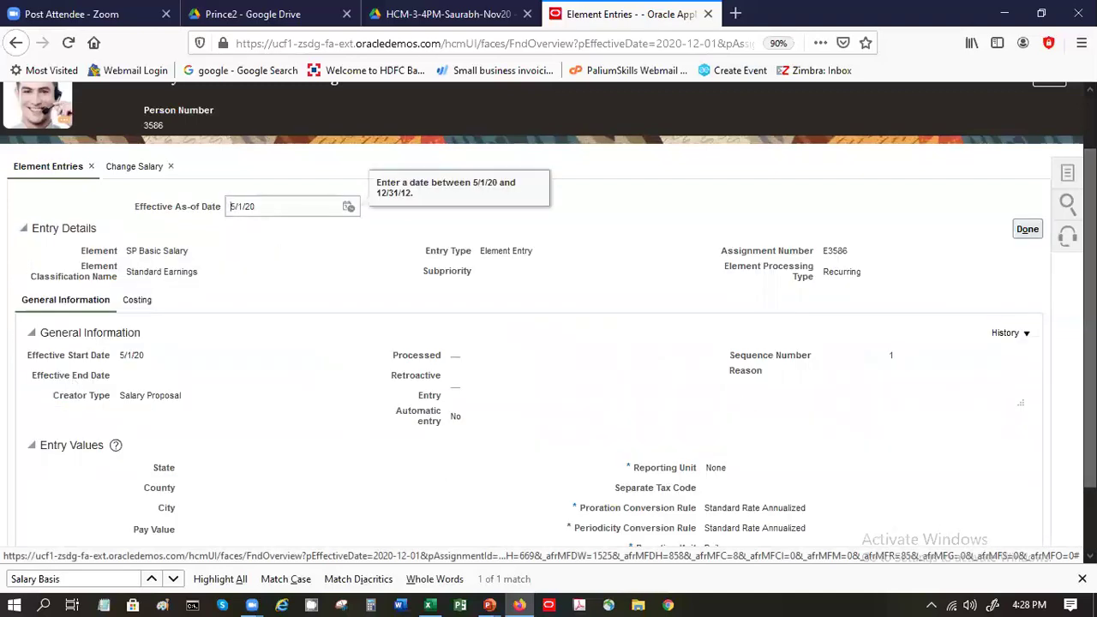
scroll(254, 496, "down", 2)
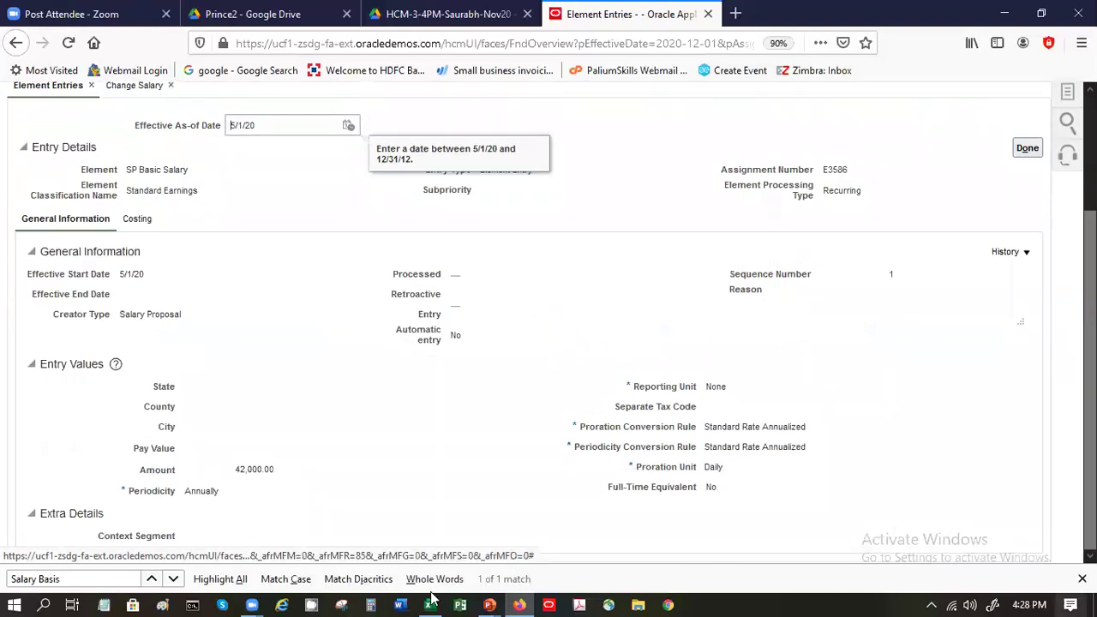
triple_click(244, 469)
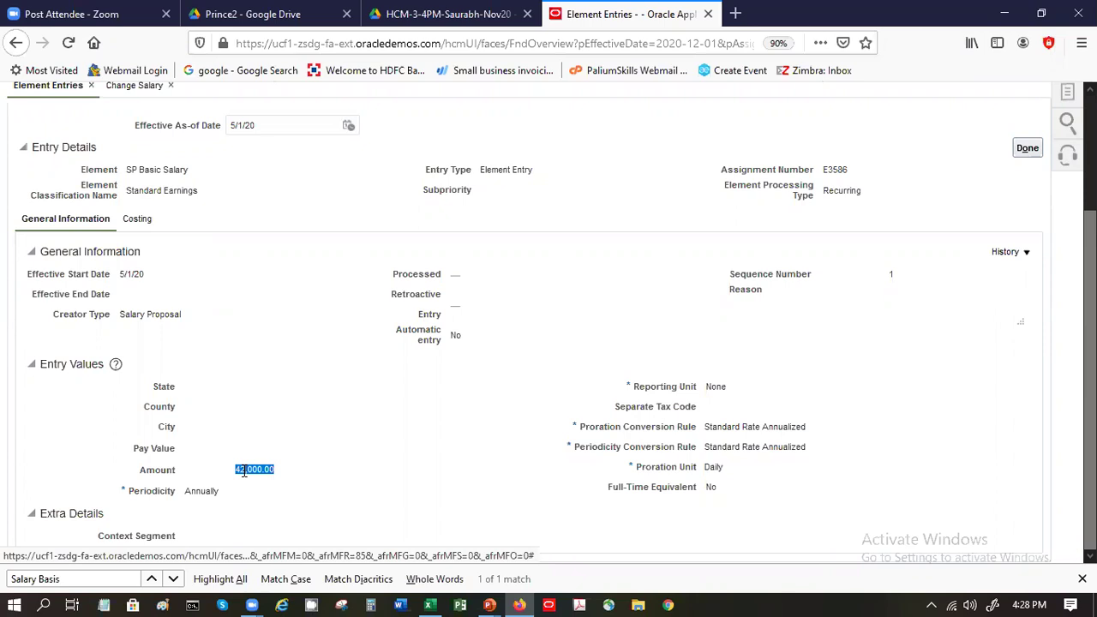
- Switch to the hcm-structure v1.1.pptx presentation in PowerPoint to view the Practice Assignment slide
left_click(488, 603)
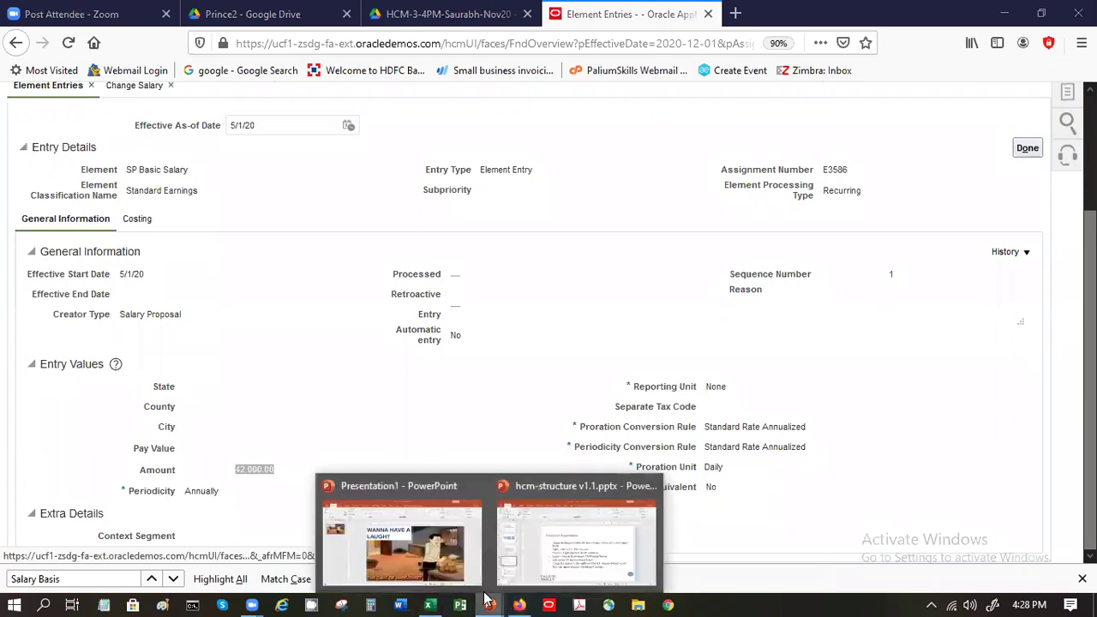
left_click(557, 533)
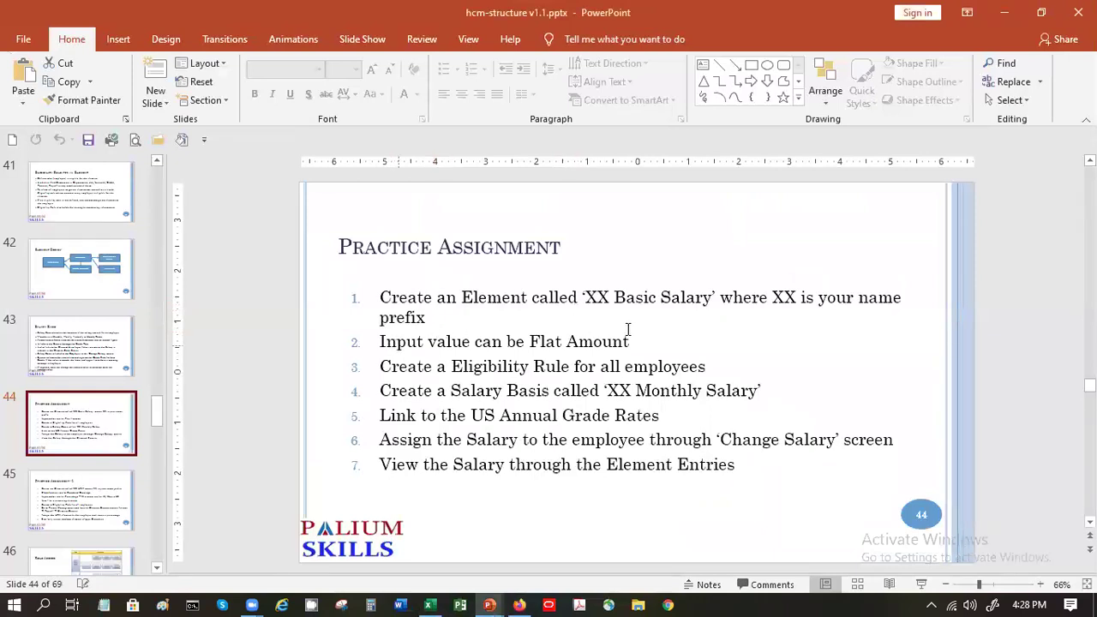